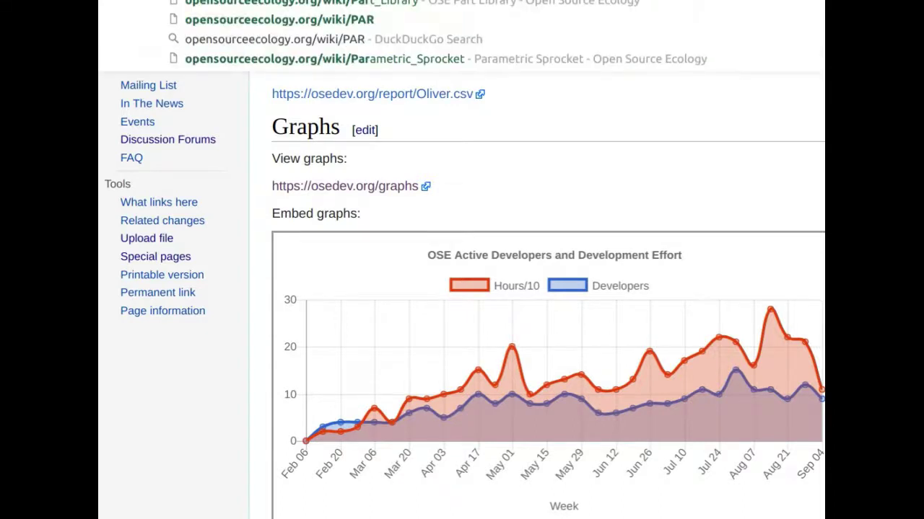
# Step: Open the OSE Part Library wiki page and look through its construction set modules for tractor parts
pyautogui.press('Return')
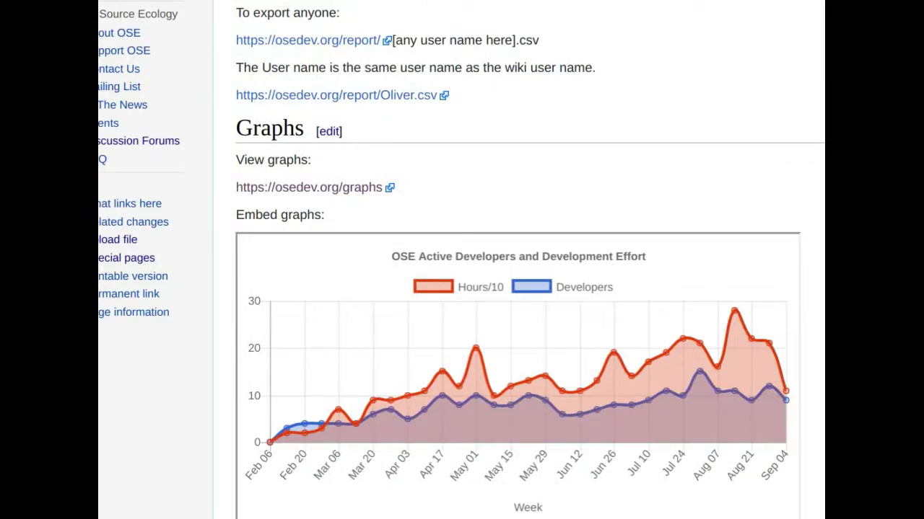
pyautogui.scroll(-5, 625, 264)
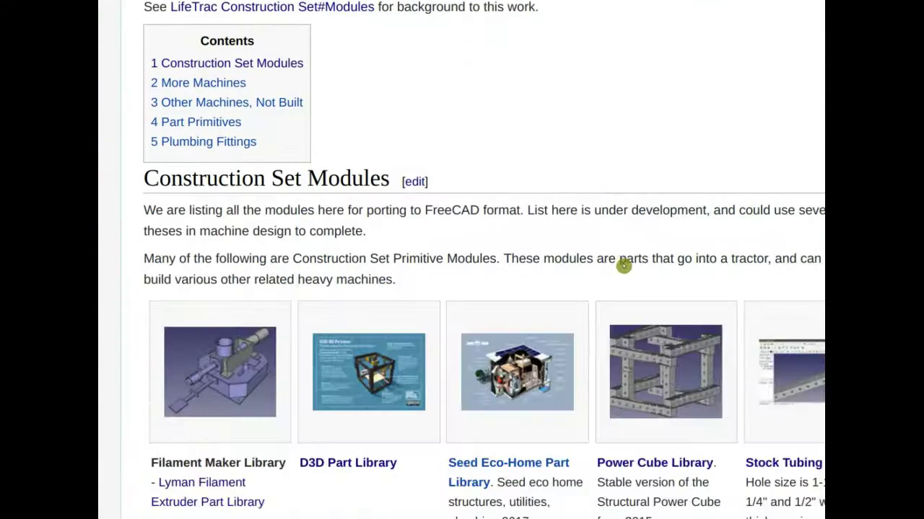
pyautogui.scroll(-3, 742, 219)
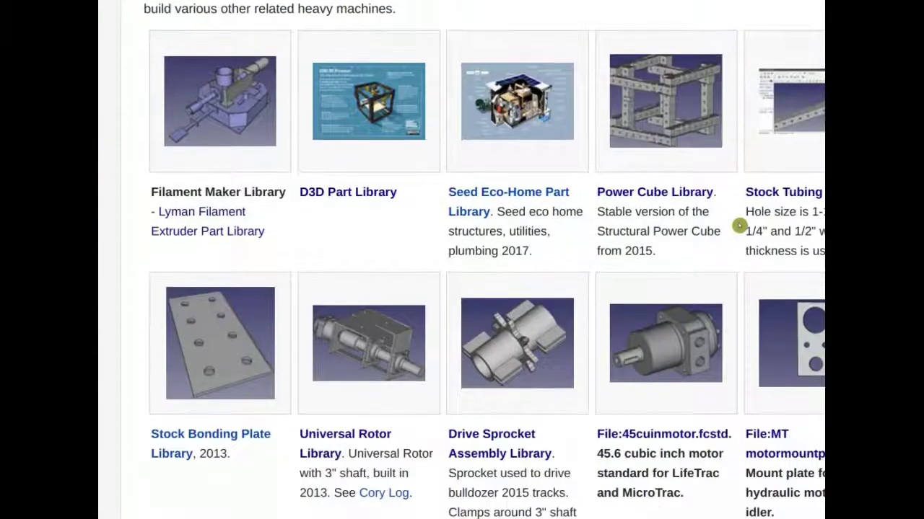
pyautogui.hscroll(1, 604, 162)
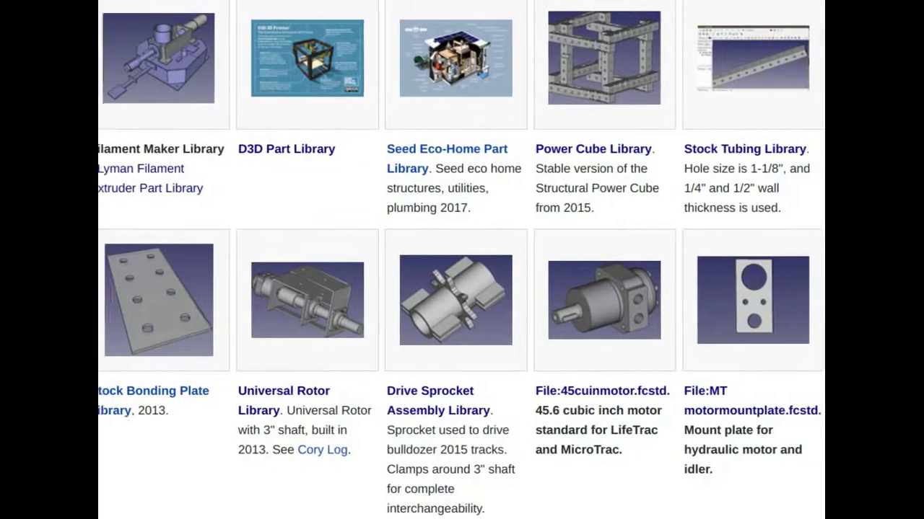
pyautogui.scroll(-1, 605, 162)
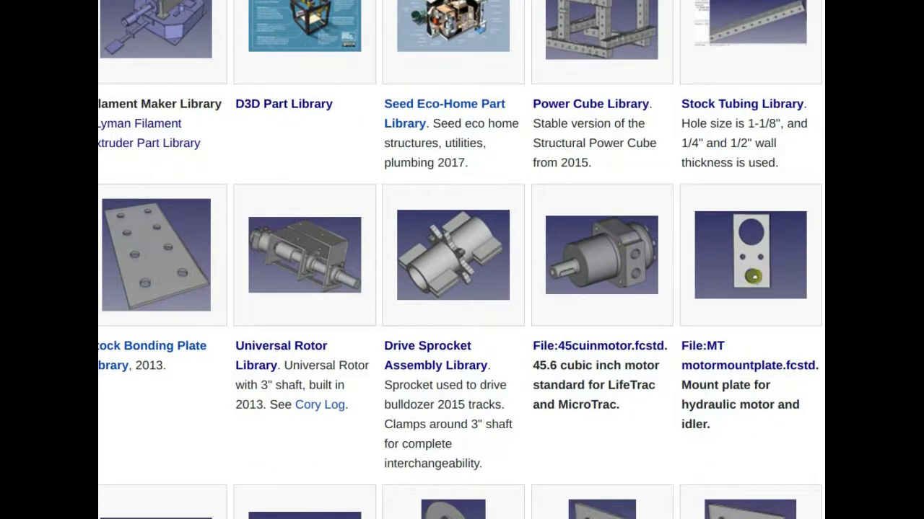
pyautogui.scroll(-3, 764, 311)
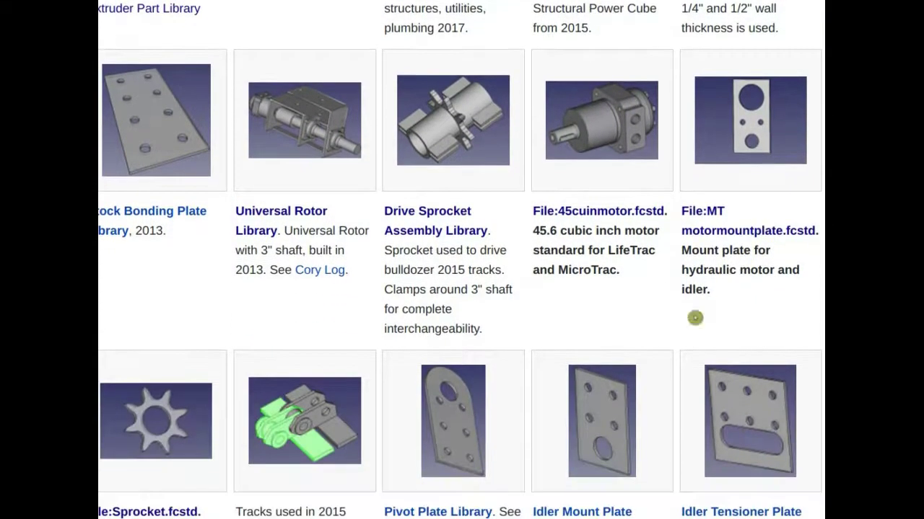
pyautogui.scroll(-7, 351, 400)
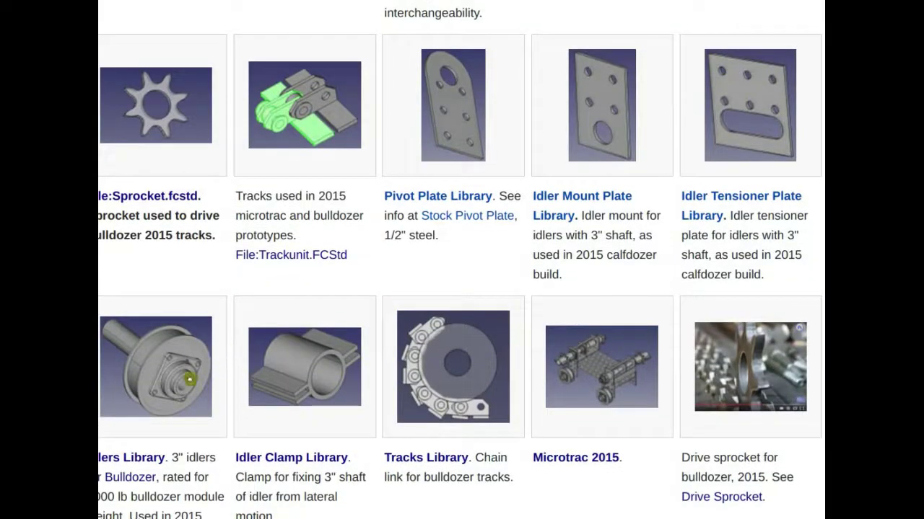
pyautogui.scroll(3, 577, 415)
pyautogui.scroll(8, 651, 429)
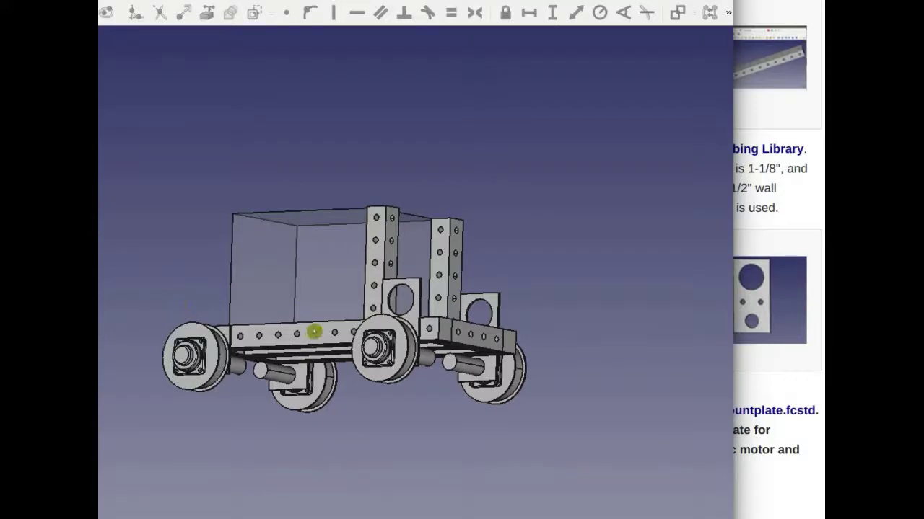
# Step: Switch to FreeCAD and examine the tractor assembly's wheel units, shafts and motor mount plates from several sides
pyautogui.moveTo(314, 330); pyautogui.dragTo(270, 398)
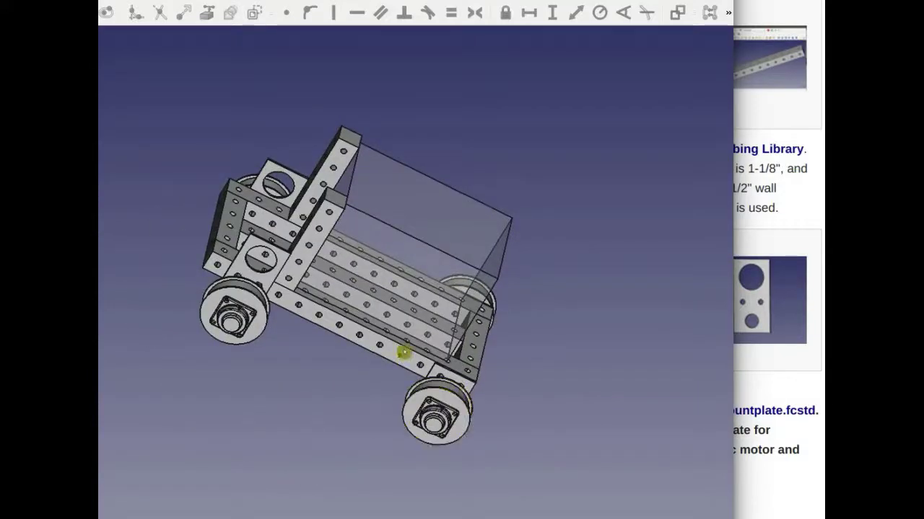
pyautogui.scroll(3, 368, 326)
pyautogui.moveTo(369, 327); pyautogui.dragTo(318, 404)
pyautogui.moveTo(363, 375); pyautogui.dragTo(391, 295)
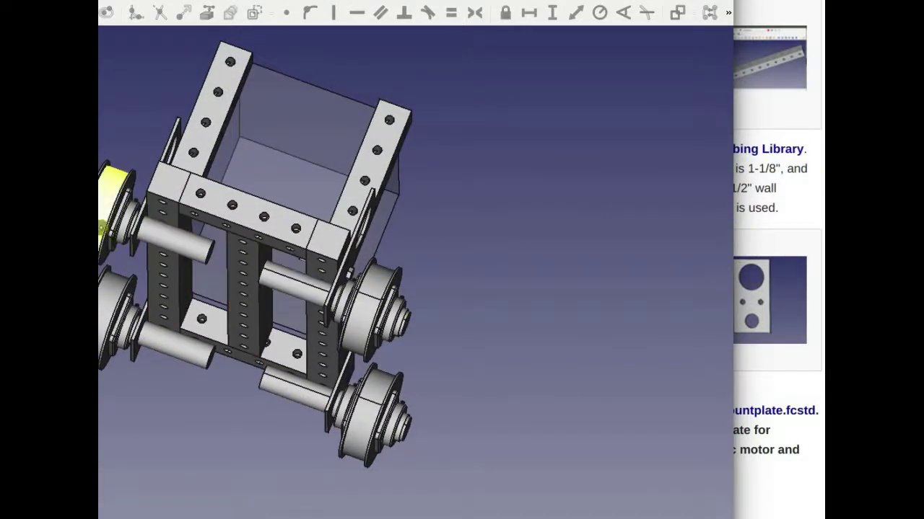
pyautogui.moveTo(459, 307); pyautogui.dragTo(604, 308)
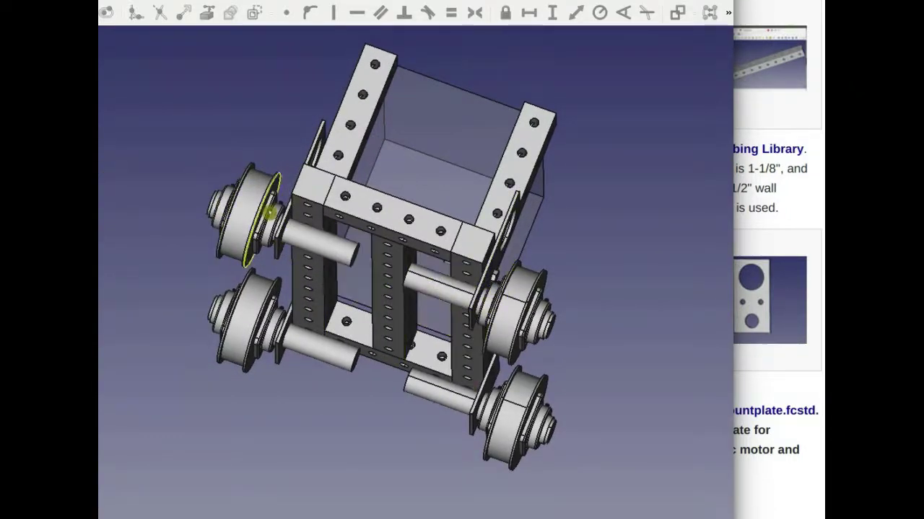
pyautogui.moveTo(528, 309); pyautogui.dragTo(334, 279)
pyautogui.scroll(3, 323, 246)
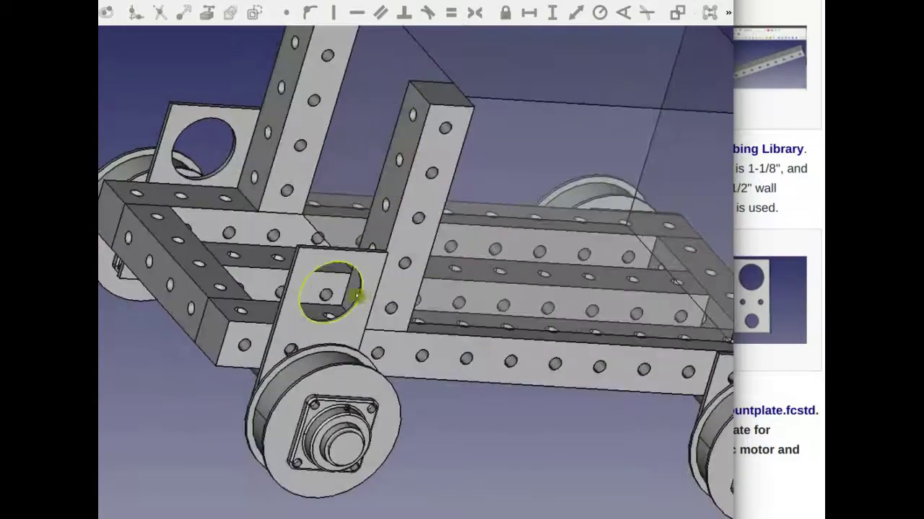
# Step: Check the MT motor mount plate image in the browser's part library and open the 45cuinmotor.fcstd file page
pyautogui.click(770, 345)
pyautogui.scroll(-2, 557, 312)
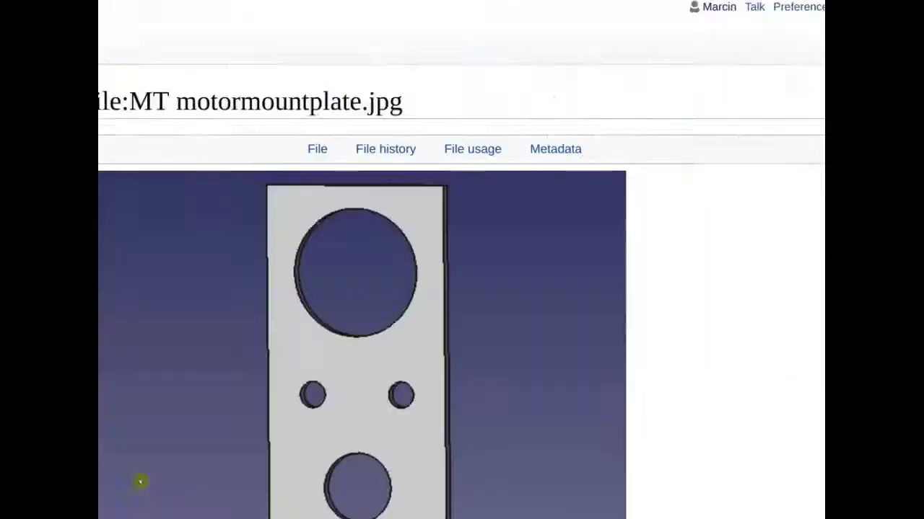
pyautogui.scroll(-2, 140, 483)
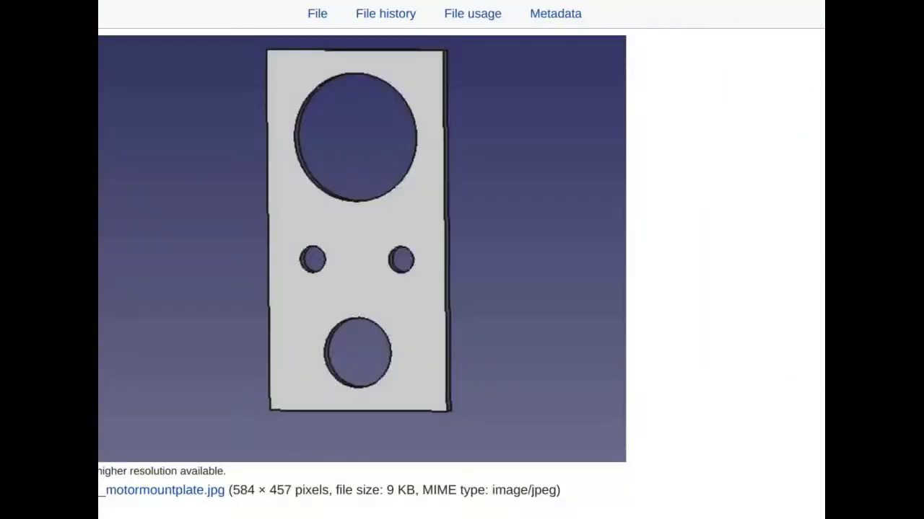
pyautogui.hotkey('alt', 'Left')
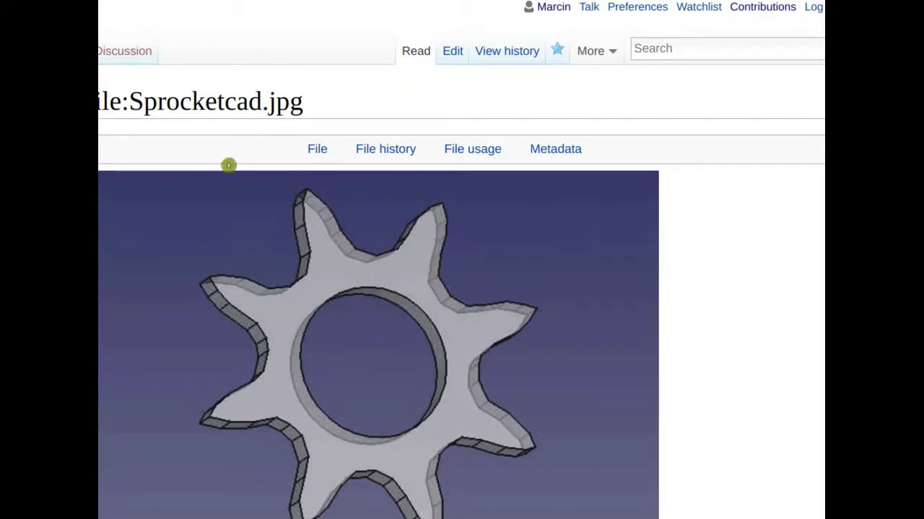
pyautogui.hotkey('alt', 'Left')
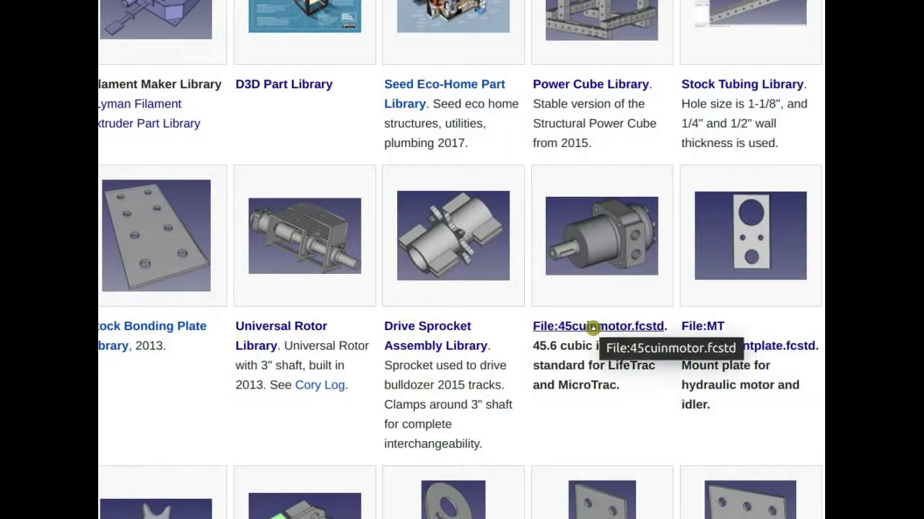
pyautogui.click(592, 325)
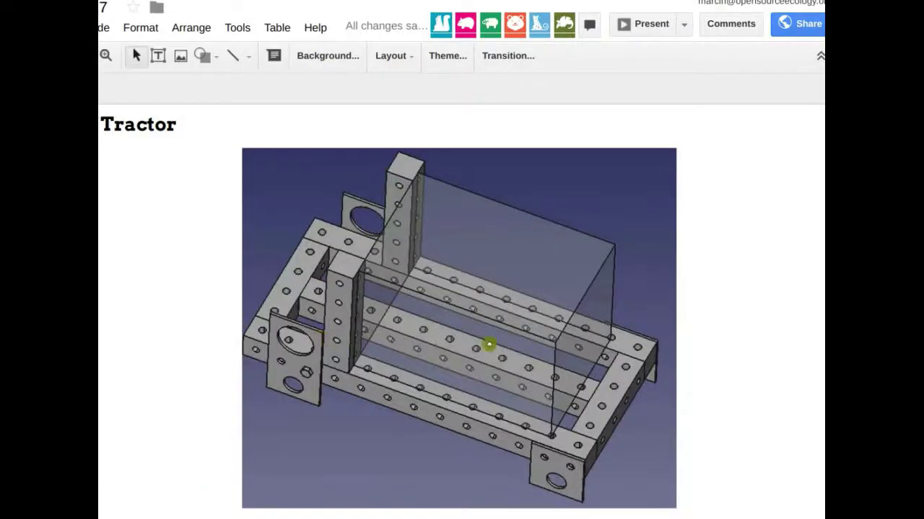
# Step: Move the frame picture on the Tractor slide slightly up and to the right
pyautogui.moveTo(667, 337); pyautogui.dragTo(699, 311)
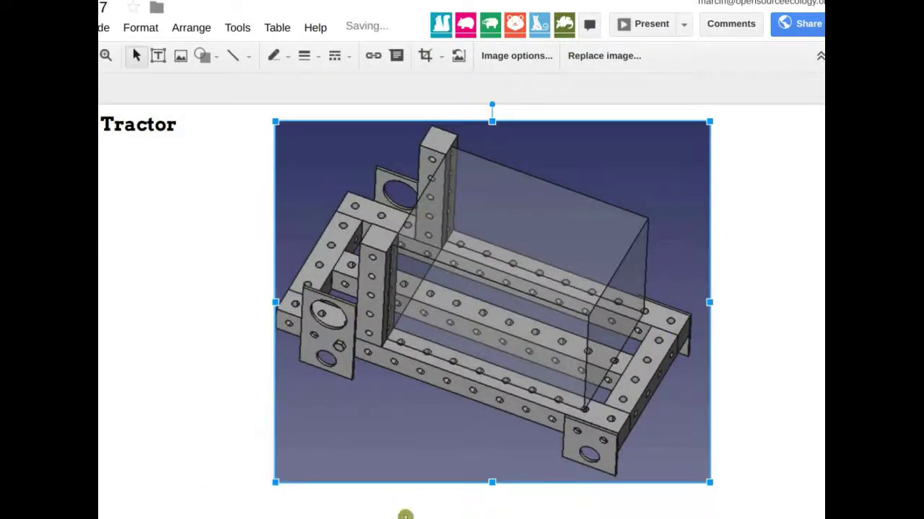
# Step: Switch to FreeCAD and examine the hydraulic motor's mounting flange, housing, shaft sleeve and transparent wheel
pyautogui.hotkey('alt', 'Tab')
pyautogui.moveTo(383, 354); pyautogui.dragTo(481, 223)
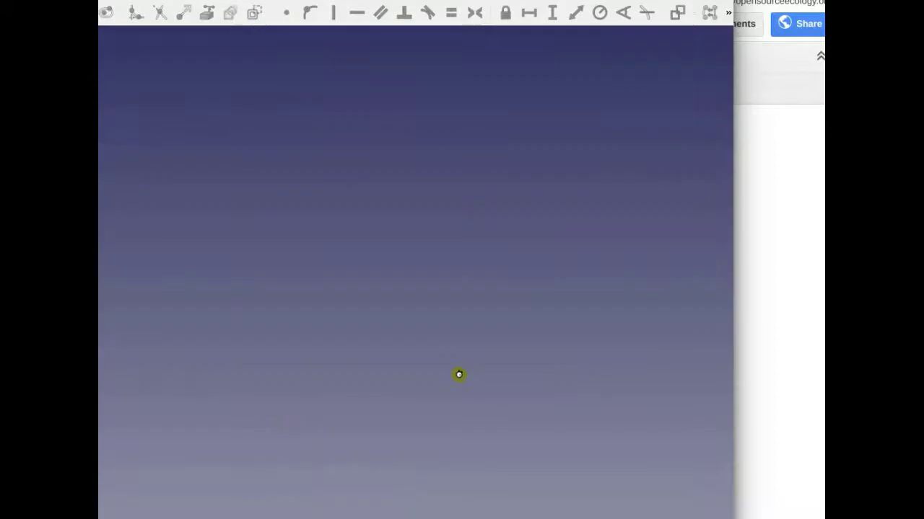
pyautogui.moveTo(289, 303); pyautogui.dragTo(317, 305)
pyautogui.scroll(5, 317, 304)
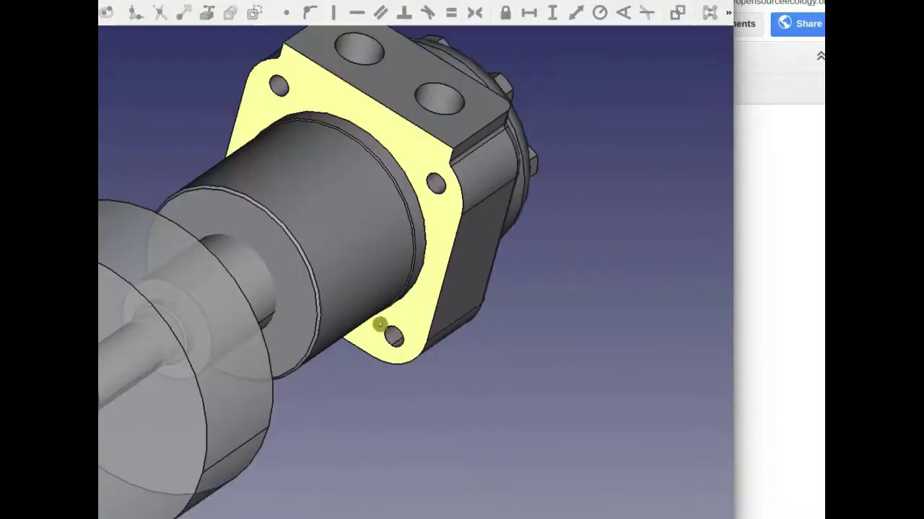
pyautogui.scroll(-5, 390, 330)
pyautogui.moveTo(404, 329)
pyautogui.mouseDown()
pyautogui.moveTo(458, 316)
pyautogui.moveTo(373, 365)
pyautogui.moveTo(399, 319)
pyautogui.mouseUp()
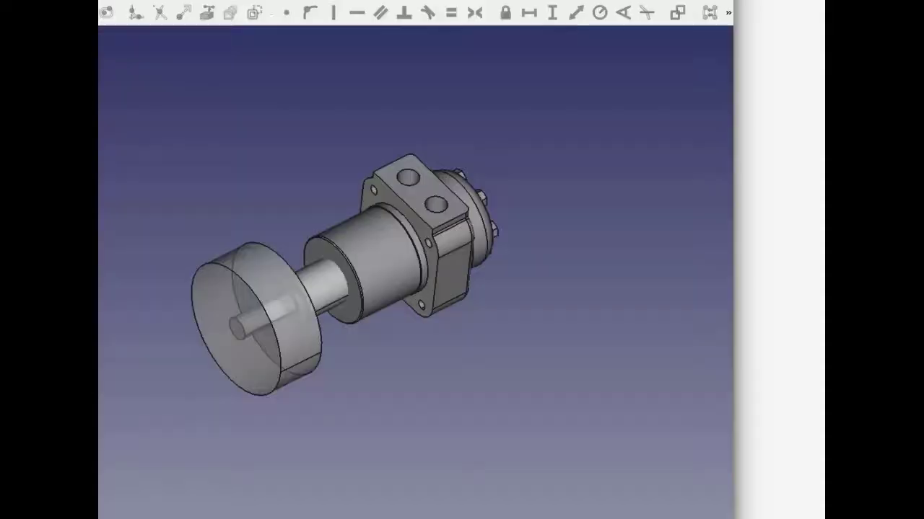
pyautogui.scroll(5, 285, 367)
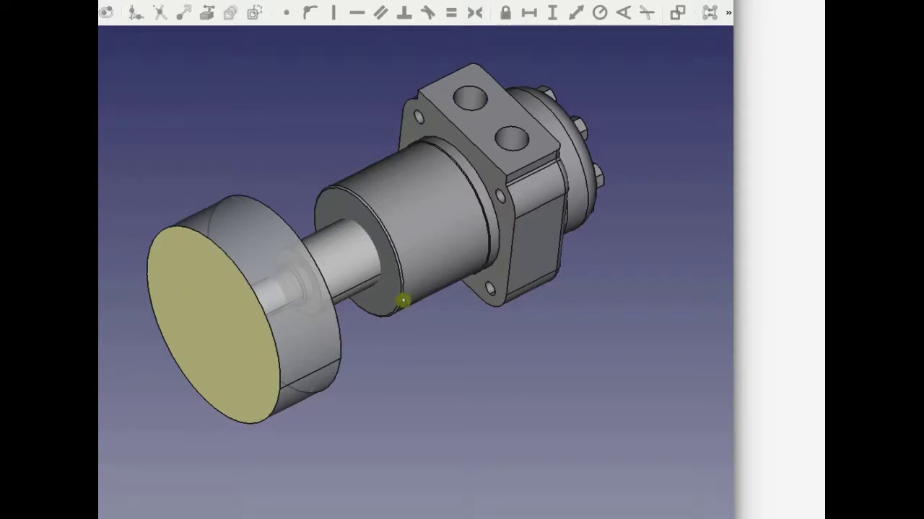
pyautogui.moveTo(453, 340); pyautogui.dragTo(423, 340)
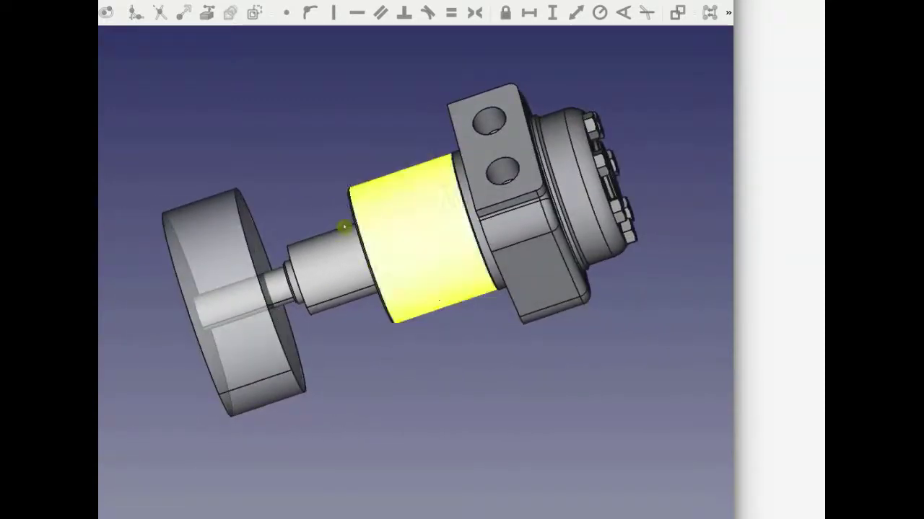
pyautogui.click(351, 261)
pyautogui.moveTo(329, 133); pyautogui.dragTo(410, 149)
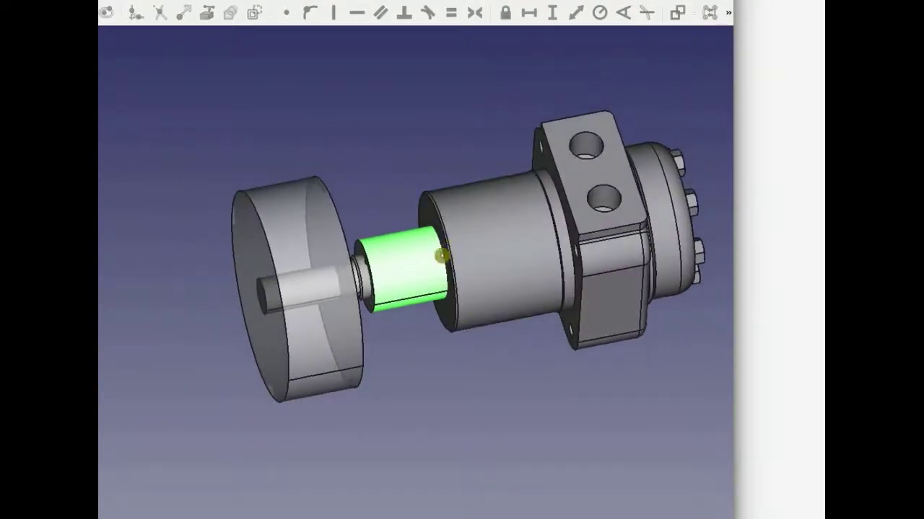
# Step: Select the complete hydraulic motor body, starting from the housing's shaft-side face
pyautogui.click(424, 215)
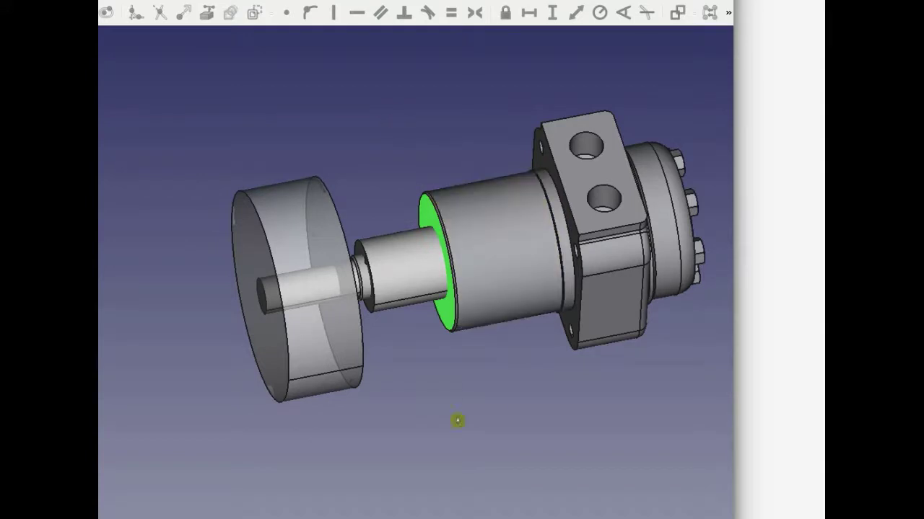
pyautogui.click(428, 215)
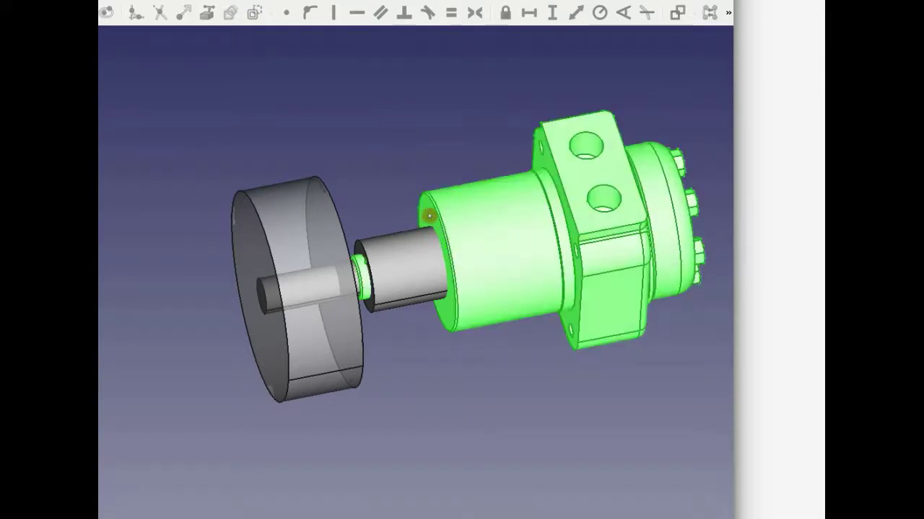
pyautogui.click(439, 305)
pyautogui.click(439, 305)
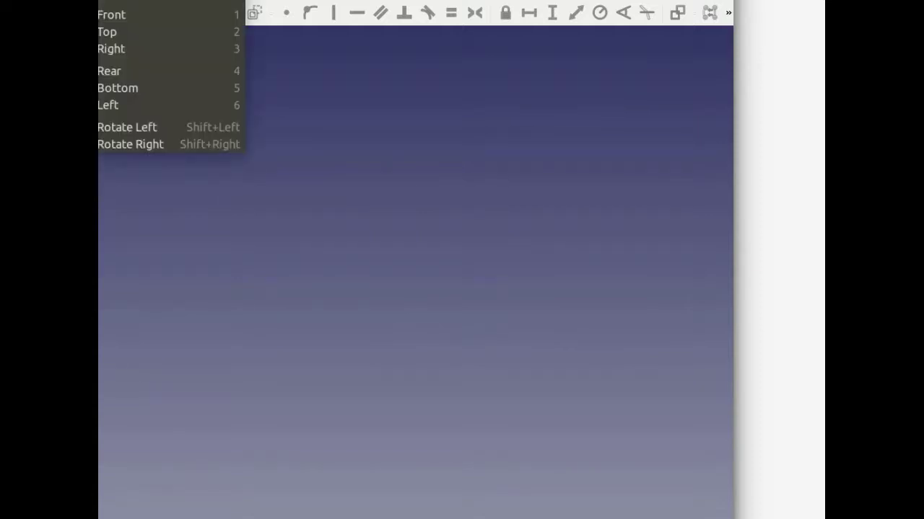
pyautogui.click(333, 227)
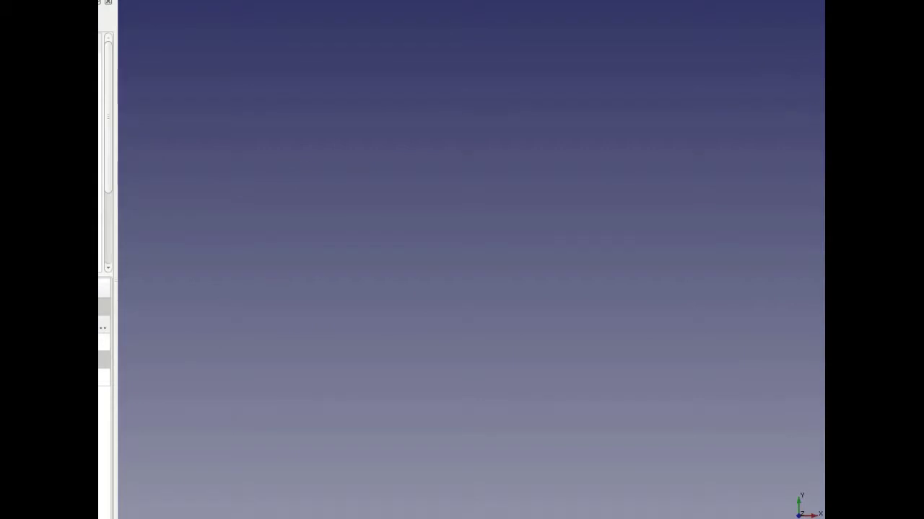
# Step: Examine the motor mount plate and its large hole beside the wheel on the tractor frame
pyautogui.moveTo(448, 404); pyautogui.dragTo(382, 295)
pyautogui.scroll(5, 407, 241)
pyautogui.moveTo(407, 240); pyautogui.dragTo(354, 174)
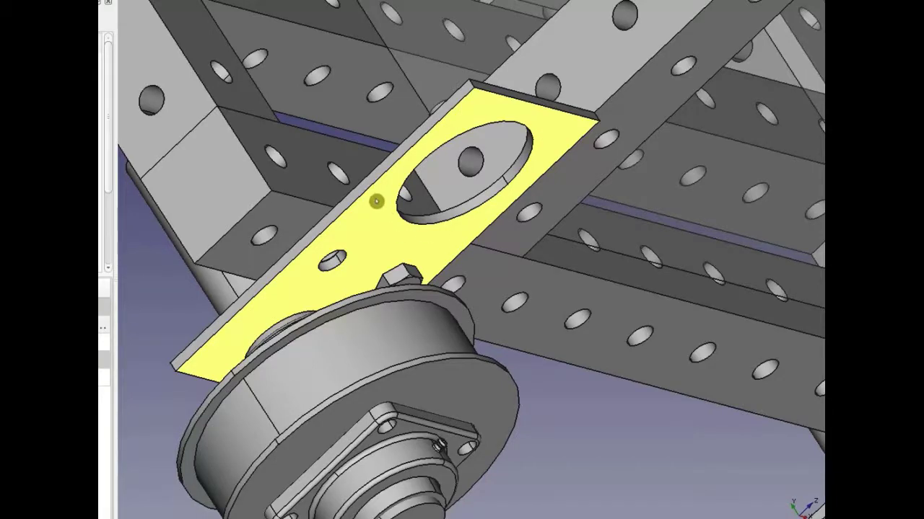
pyautogui.scroll(6, 354, 128)
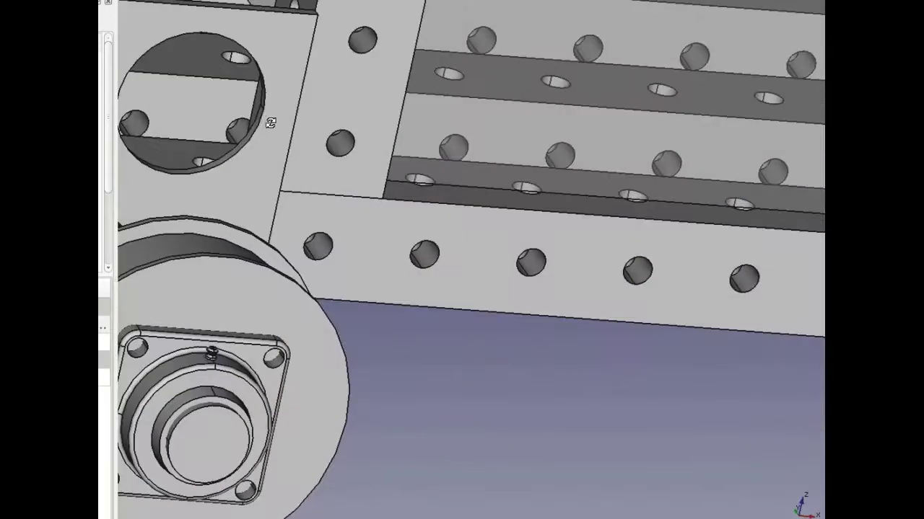
pyautogui.scroll(-5, 234, 148)
pyautogui.moveTo(295, 215); pyautogui.dragTo(209, 195)
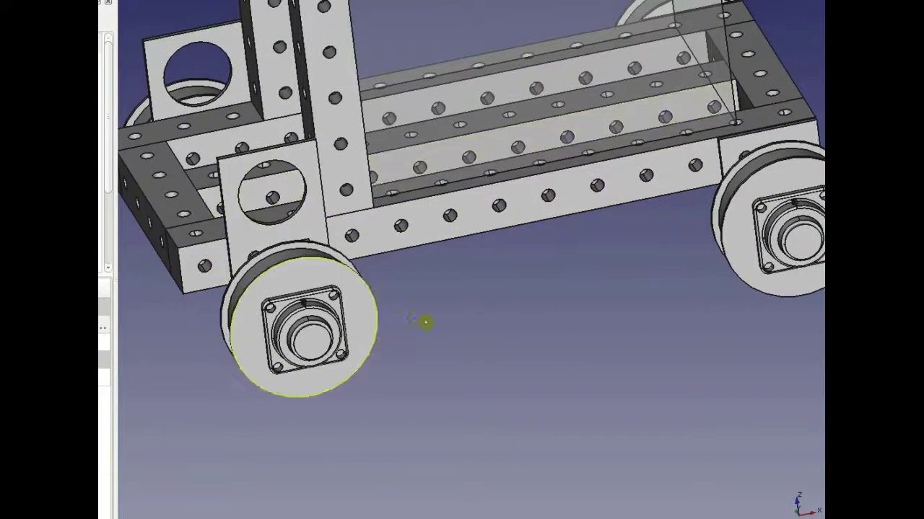
# Step: Inspect the whole tractor assembly from several angles, comparing the wheel positions with the frame and mount plates
pyautogui.moveTo(448, 340); pyautogui.dragTo(561, 414)
pyautogui.moveTo(517, 223); pyautogui.dragTo(505, 365)
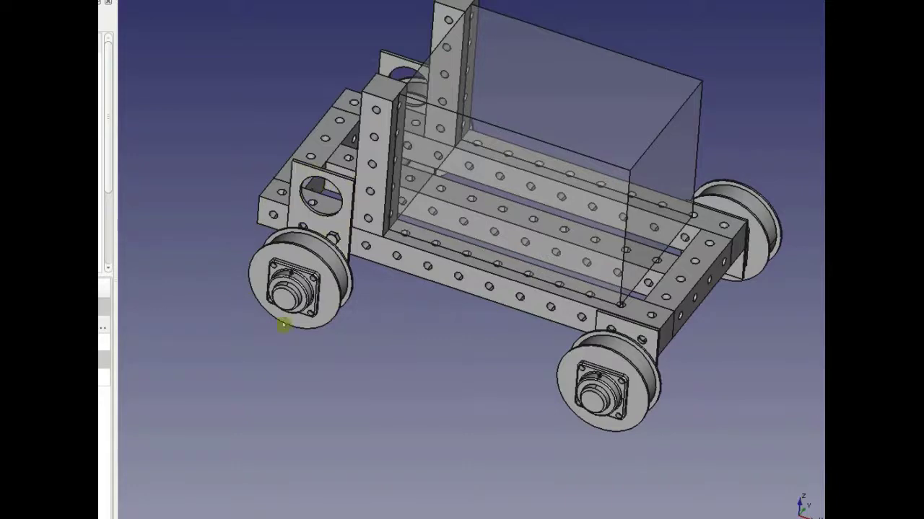
pyautogui.moveTo(393, 349); pyautogui.dragTo(325, 340)
pyautogui.moveTo(460, 346); pyautogui.dragTo(404, 335)
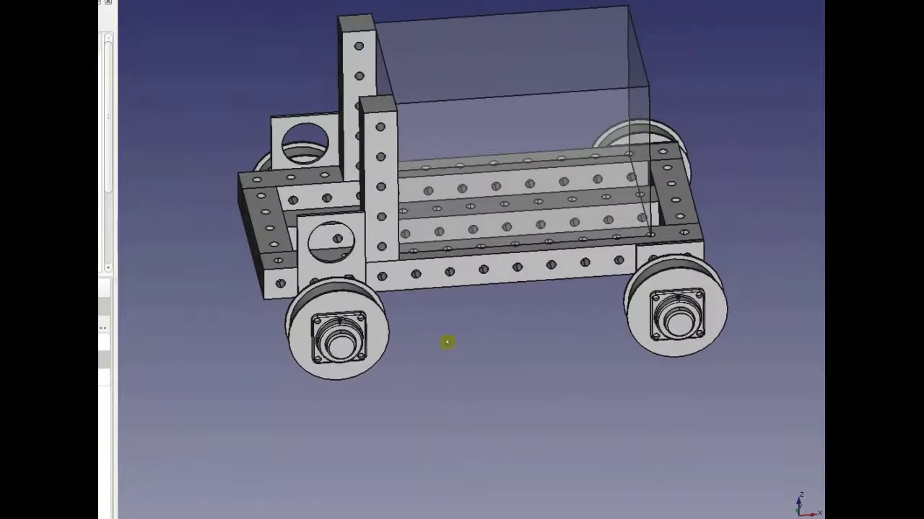
pyautogui.moveTo(643, 393); pyautogui.dragTo(465, 367)
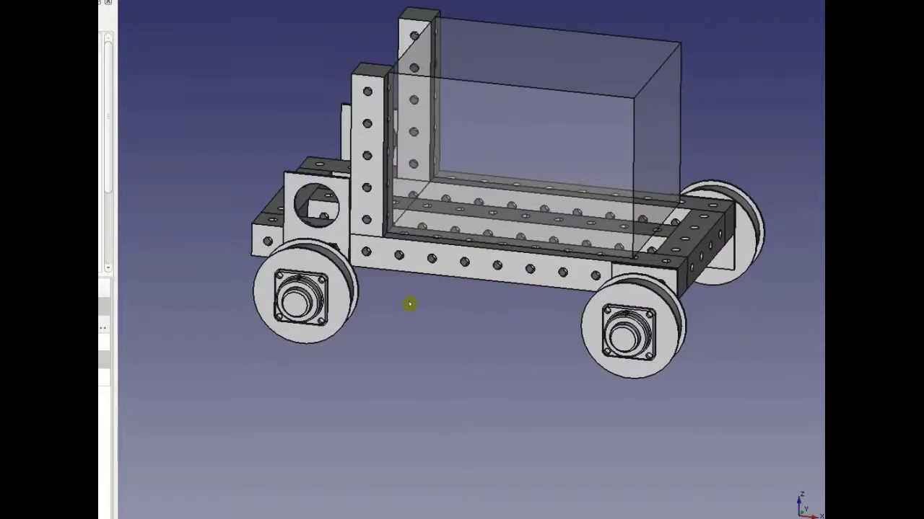
pyautogui.moveTo(407, 299); pyautogui.dragTo(268, 241)
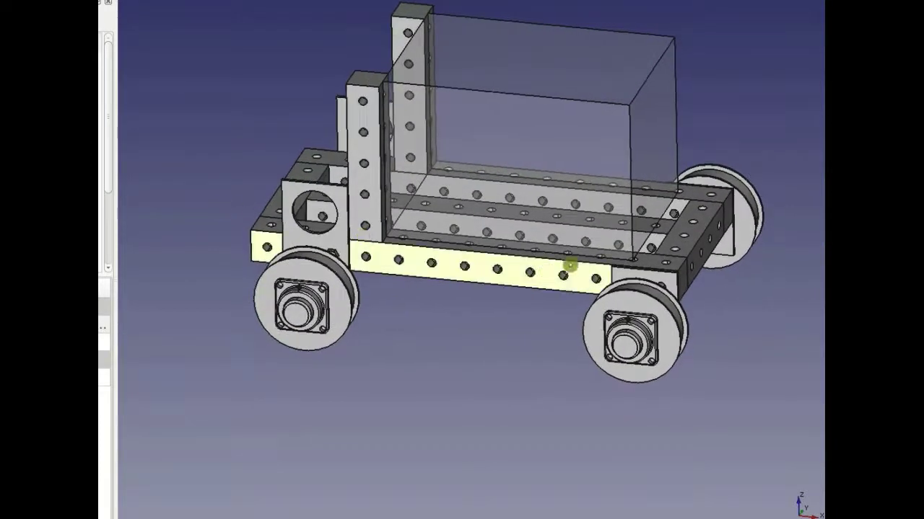
# Step: Examine the tractor frame from the side, comparing the front and rear wheels with the motor mount plate holes
pyautogui.moveTo(754, 101); pyautogui.dragTo(726, 125)
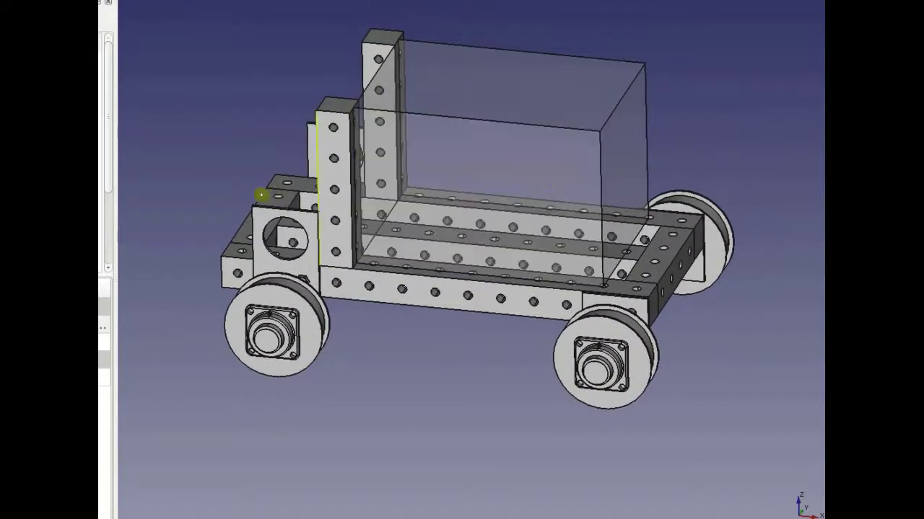
pyautogui.moveTo(223, 178); pyautogui.dragTo(223, 169)
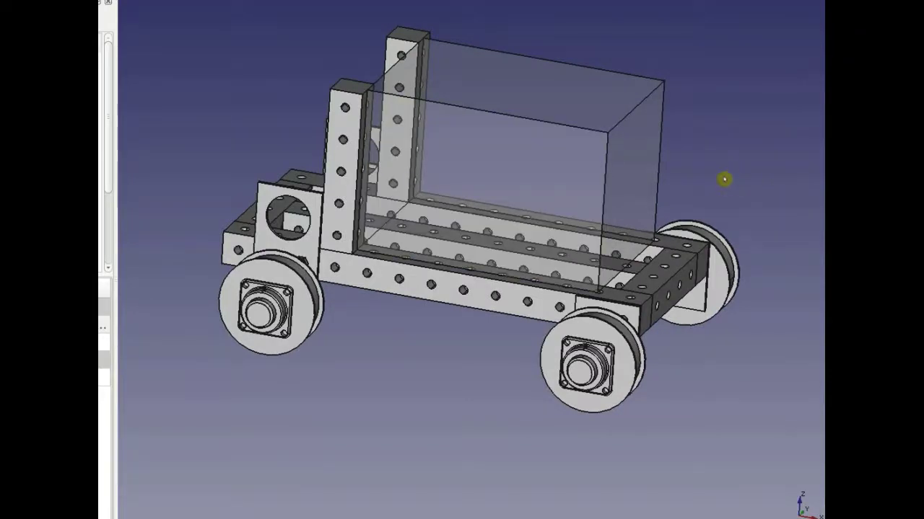
pyautogui.moveTo(493, 342); pyautogui.dragTo(557, 318)
pyautogui.moveTo(748, 199)
pyautogui.mouseDown()
pyautogui.moveTo(739, 179)
pyautogui.moveTo(735, 200)
pyautogui.mouseUp()
pyautogui.moveTo(373, 335); pyautogui.dragTo(361, 363)
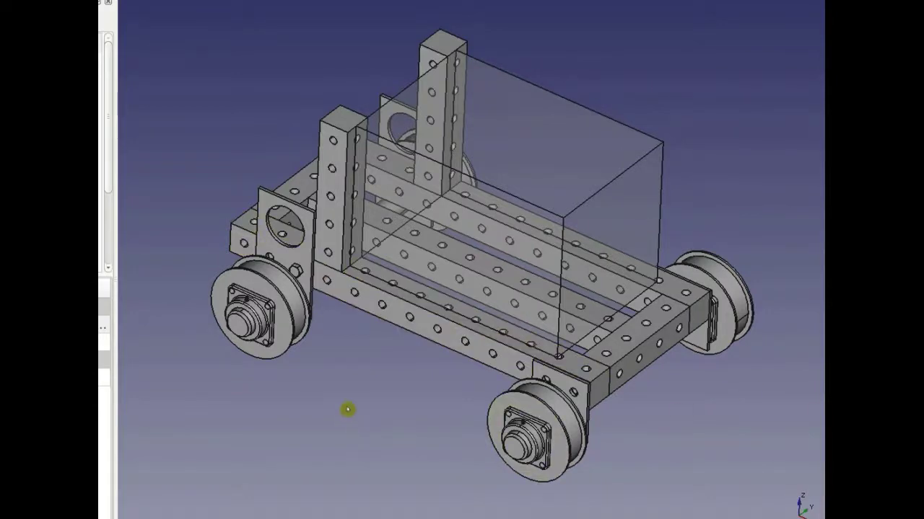
pyautogui.moveTo(347, 410); pyautogui.dragTo(394, 383)
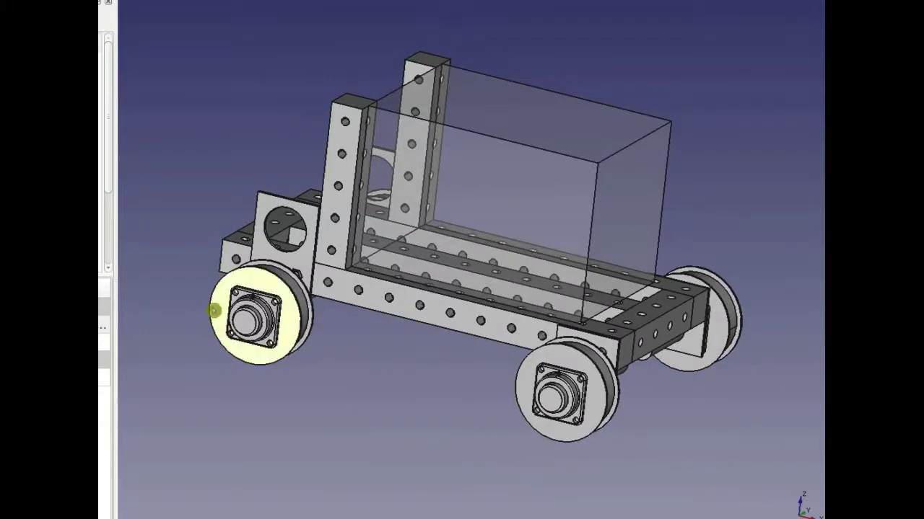
pyautogui.moveTo(181, 289); pyautogui.dragTo(239, 298)
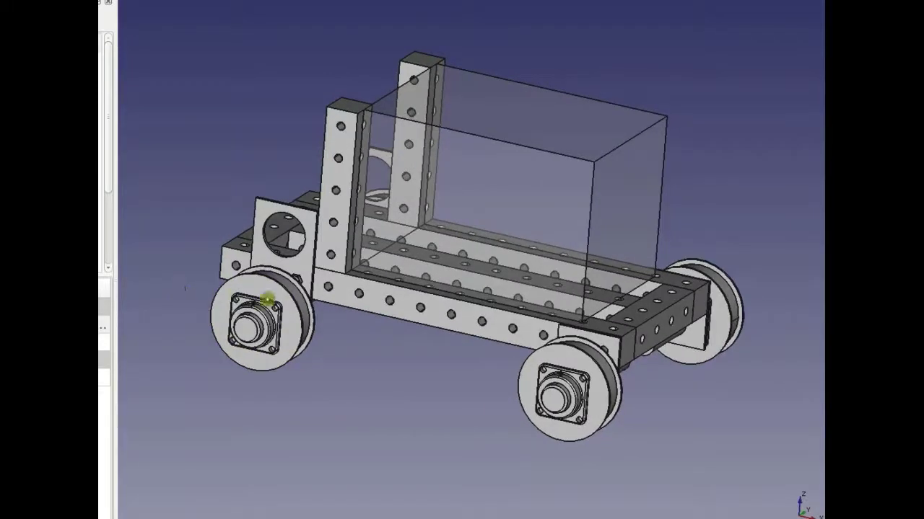
pyautogui.moveTo(221, 350); pyautogui.dragTo(217, 371)
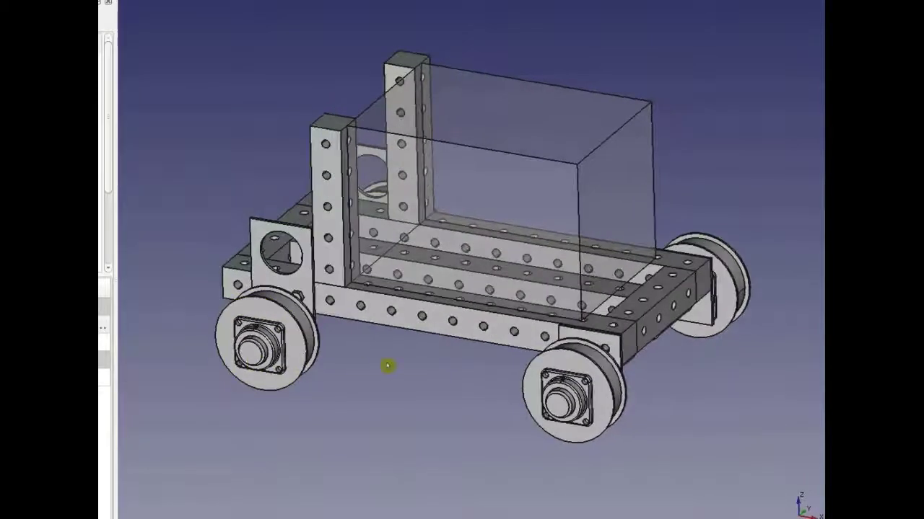
pyautogui.moveTo(385, 366); pyautogui.dragTo(365, 374)
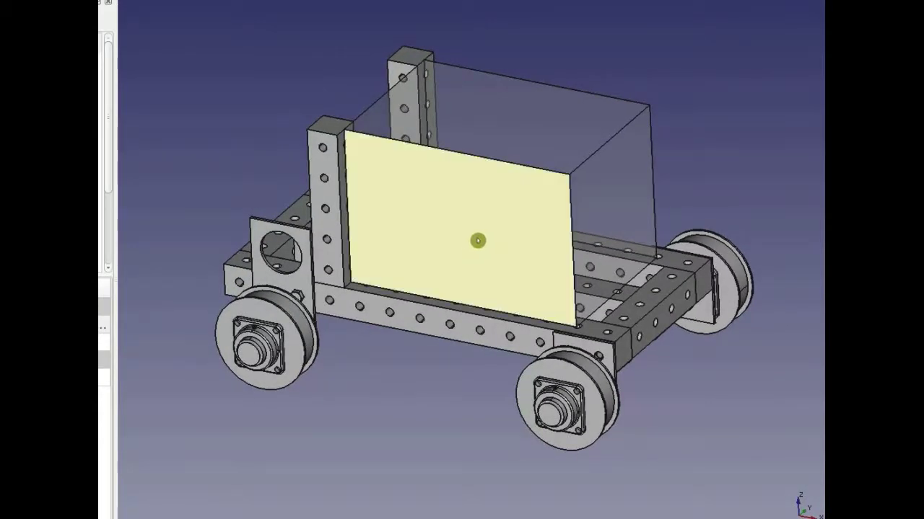
# Step: Select the transparent box on the tractor frame and examine the perforated upright tube beside it
pyautogui.click(465, 189)
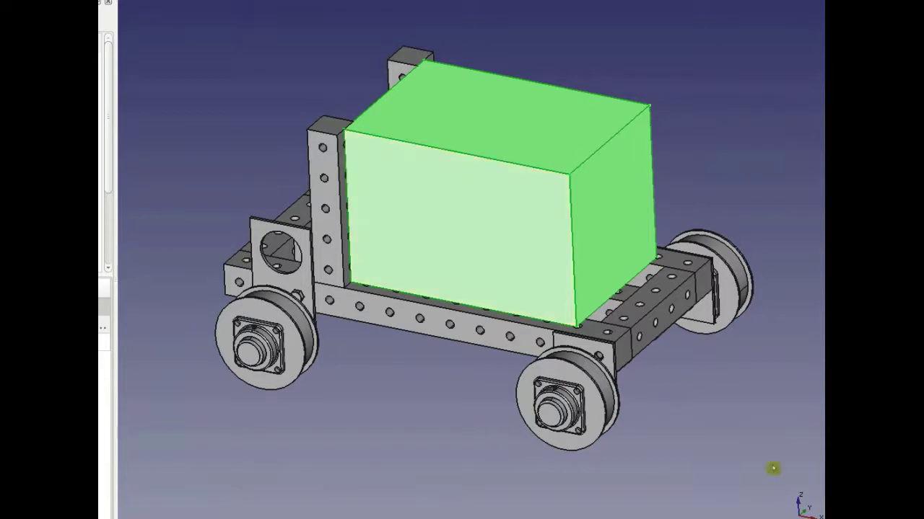
pyautogui.moveTo(349, 342); pyautogui.dragTo(238, 241)
pyautogui.moveTo(326, 166)
pyautogui.mouseDown()
pyautogui.moveTo(342, 156)
pyautogui.moveTo(330, 155)
pyautogui.moveTo(336, 179)
pyautogui.mouseUp()
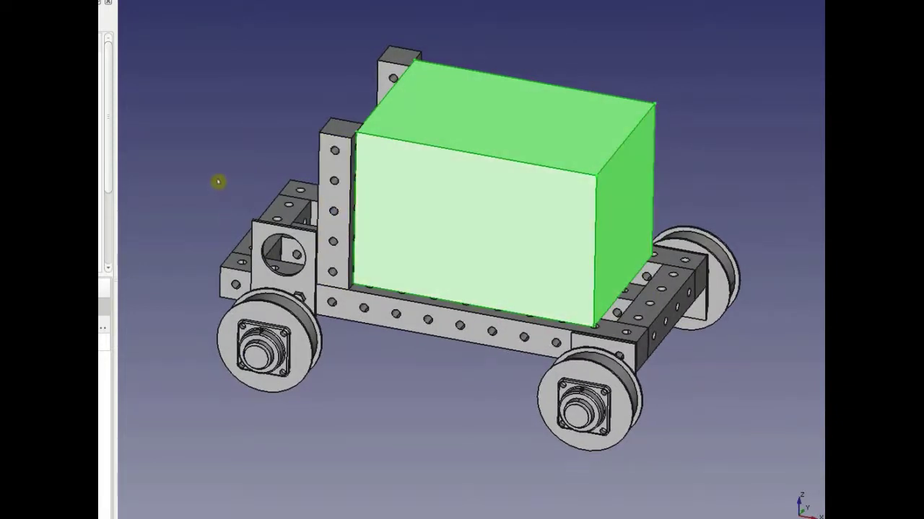
pyautogui.moveTo(220, 190); pyautogui.dragTo(222, 193)
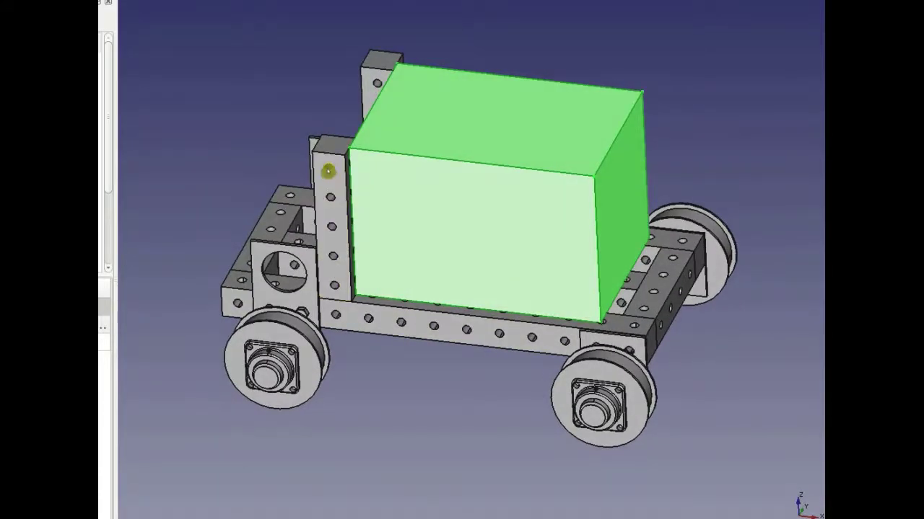
pyautogui.scroll(5, 328, 171)
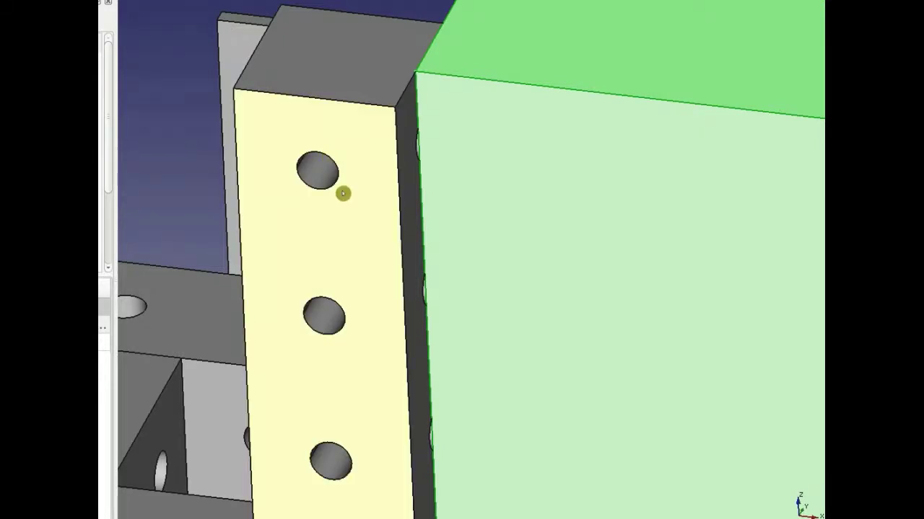
pyautogui.scroll(-5, 354, 198)
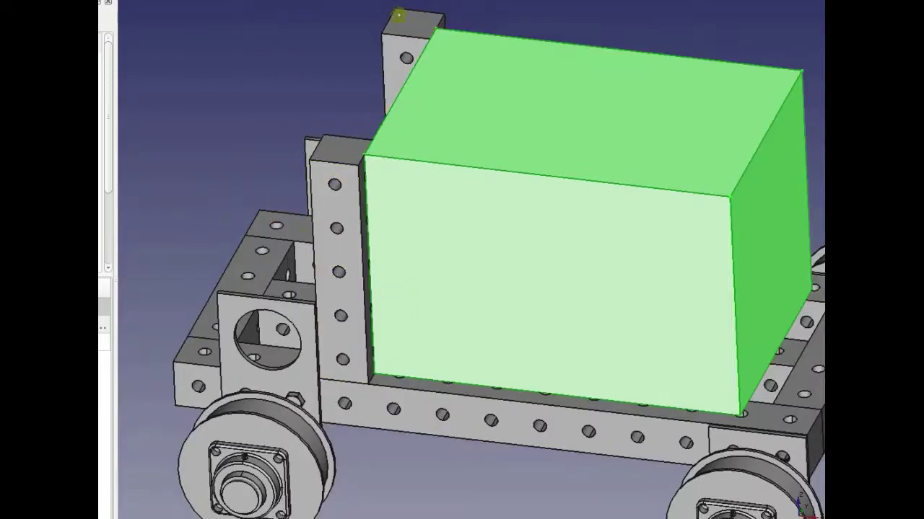
# Step: Examine the frame's end and underside, including the wheel shafts reaching inward towards the central beam
pyautogui.moveTo(318, 269); pyautogui.dragTo(208, 88)
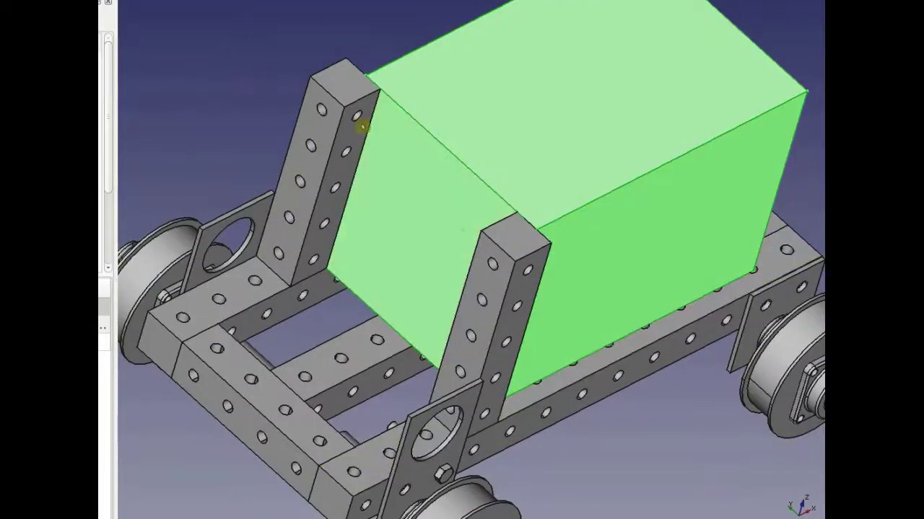
pyautogui.moveTo(589, 450); pyautogui.dragTo(362, 358)
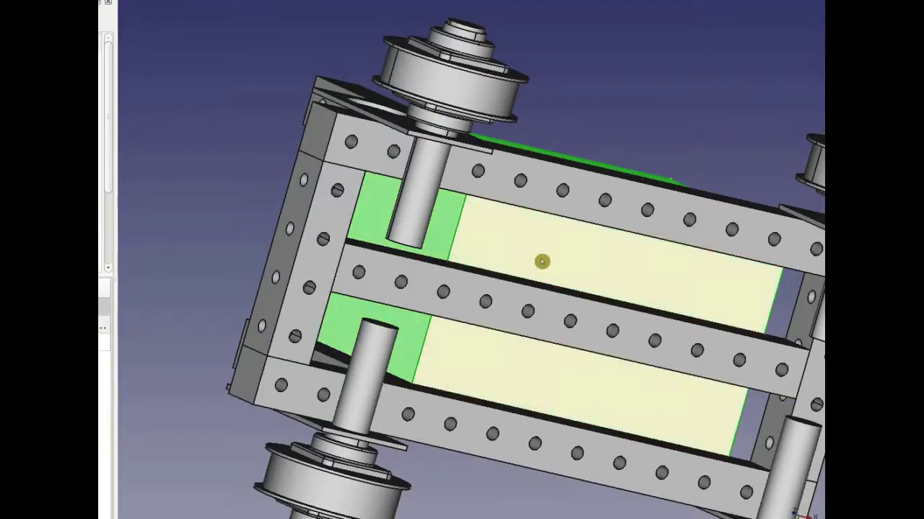
pyautogui.moveTo(545, 294); pyautogui.dragTo(584, 284)
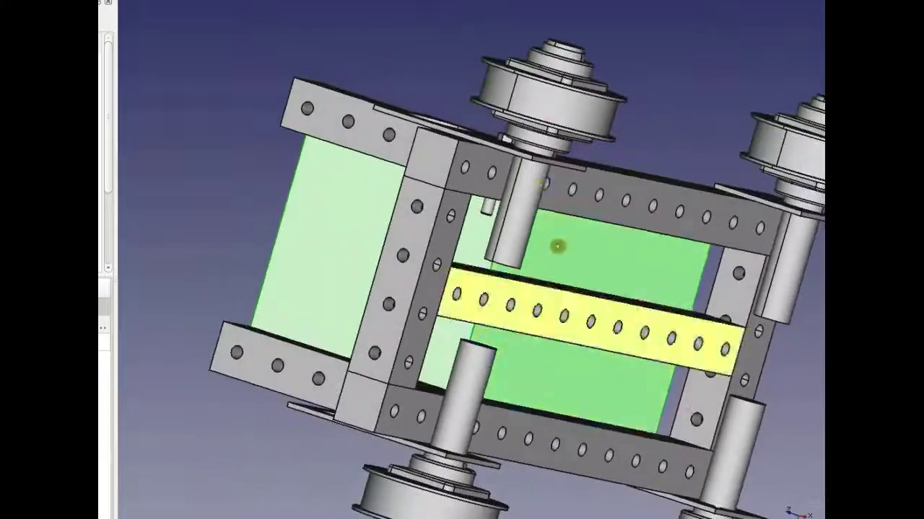
pyautogui.moveTo(545, 186); pyautogui.dragTo(295, 145)
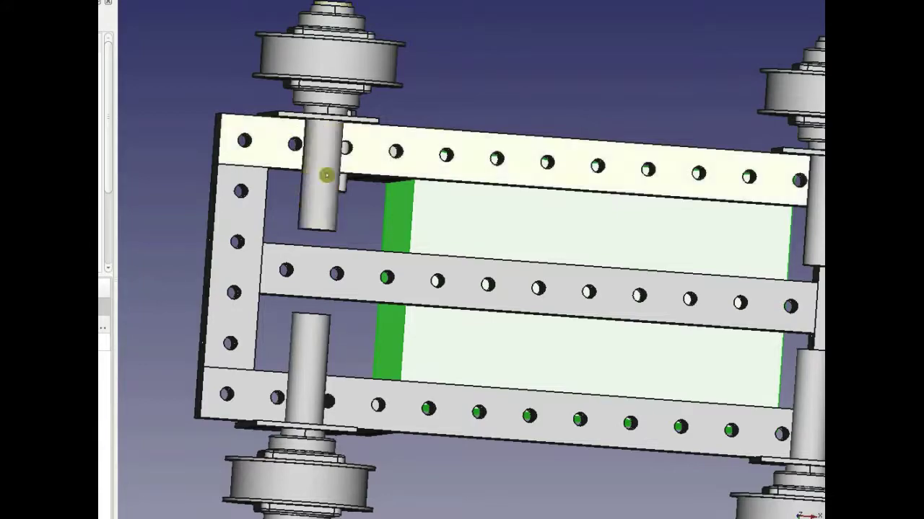
pyautogui.moveTo(327, 182); pyautogui.dragTo(526, 364)
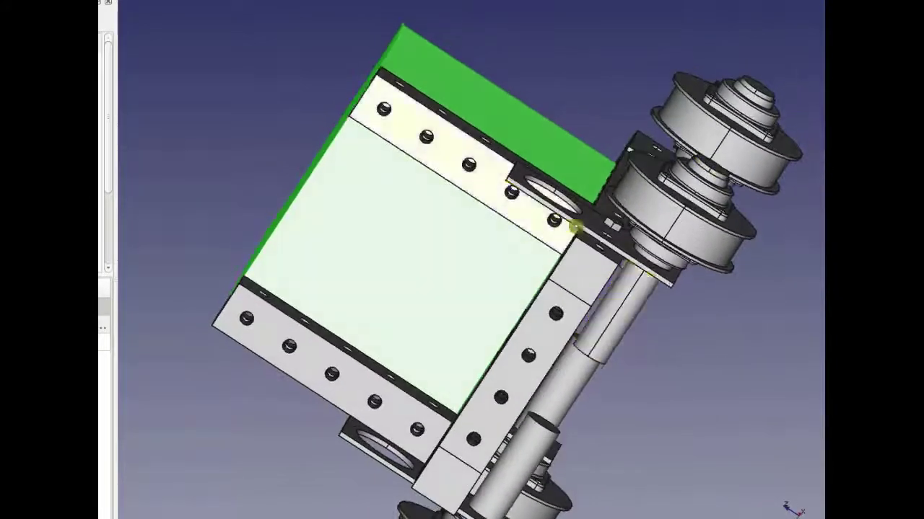
pyautogui.moveTo(622, 308); pyautogui.dragTo(610, 260)
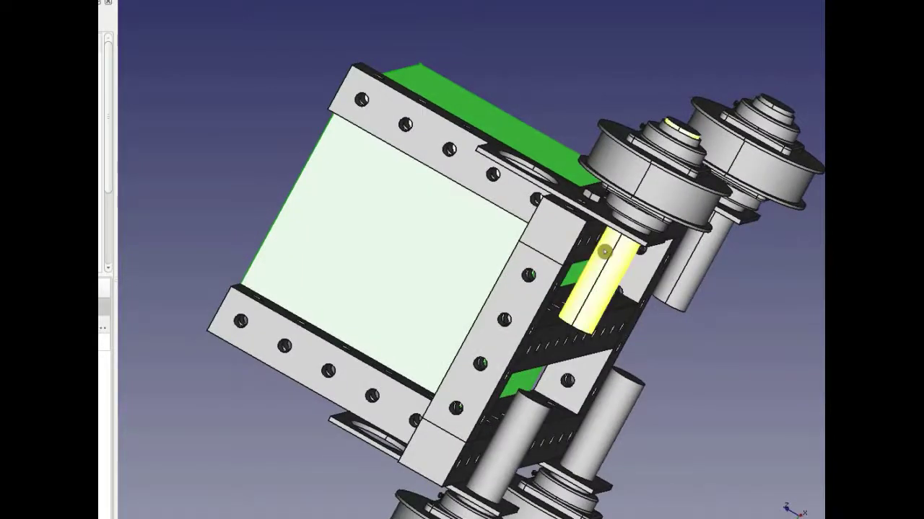
pyautogui.moveTo(612, 266); pyautogui.dragTo(516, 292)
# Step: Switch to Chromium, look through the wiki's part library gallery and open the Idler Clamp Library picture
pyautogui.hotkey('alt', 'Tab')
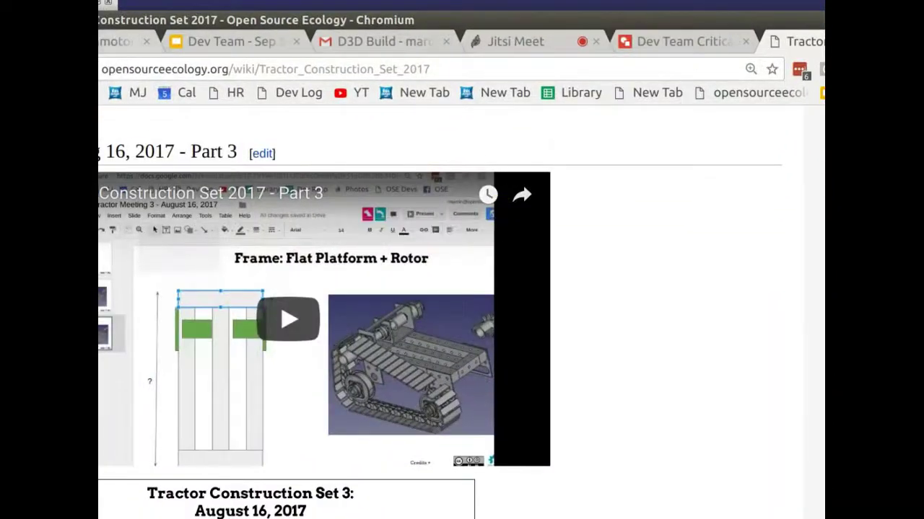
pyautogui.hotkey('ctrl', 'Tab')
pyautogui.click(146, 42)
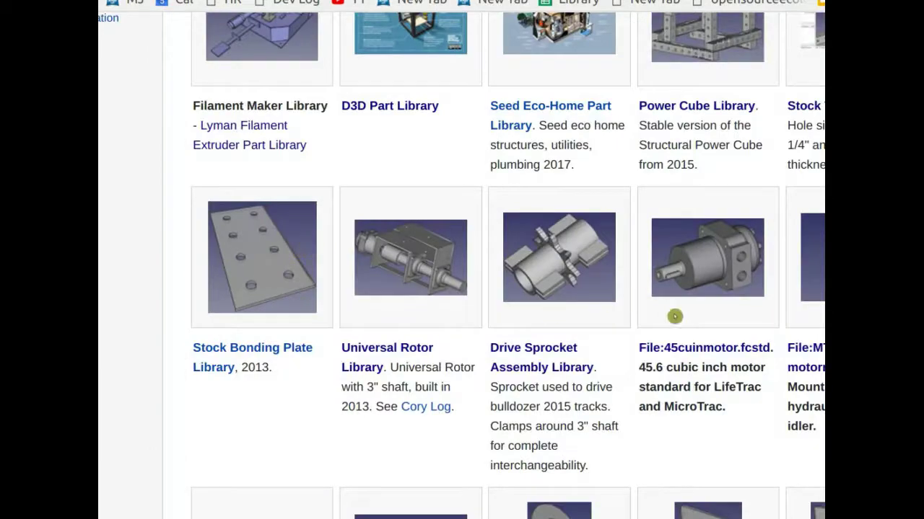
pyautogui.scroll(-3, 639, 367)
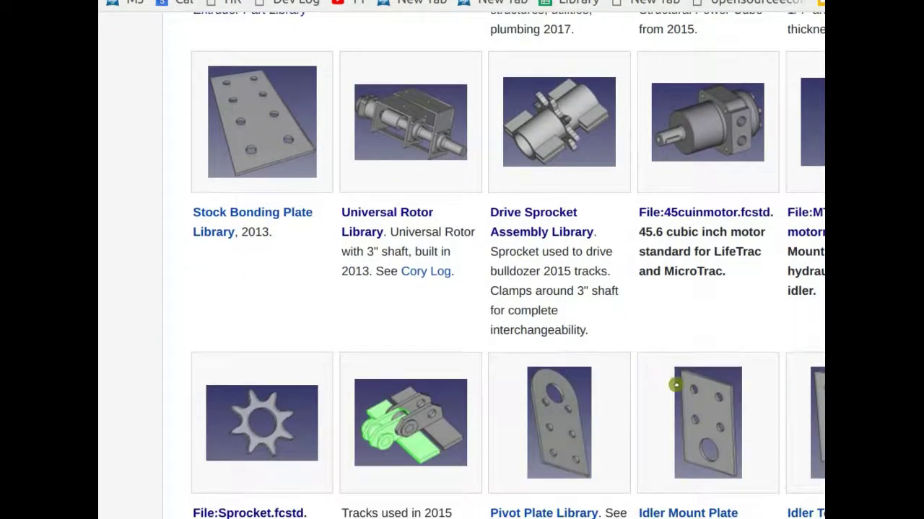
pyautogui.scroll(6, 675, 385)
pyautogui.scroll(-10, 694, 376)
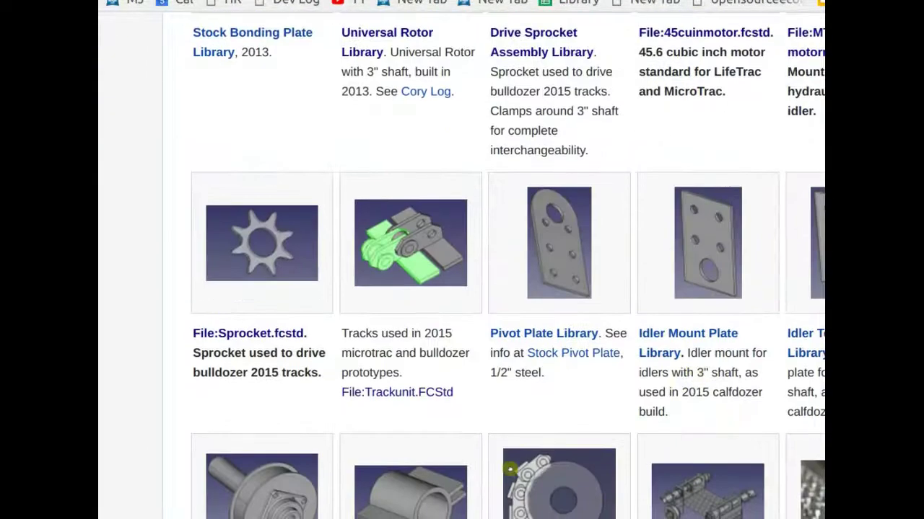
pyautogui.scroll(-3, 511, 441)
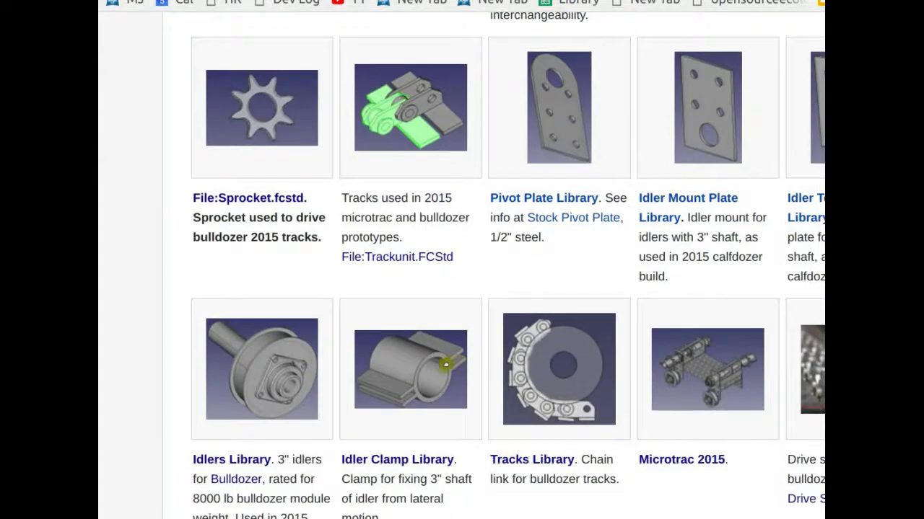
pyautogui.click(415, 399)
pyautogui.scroll(-2, 491, 261)
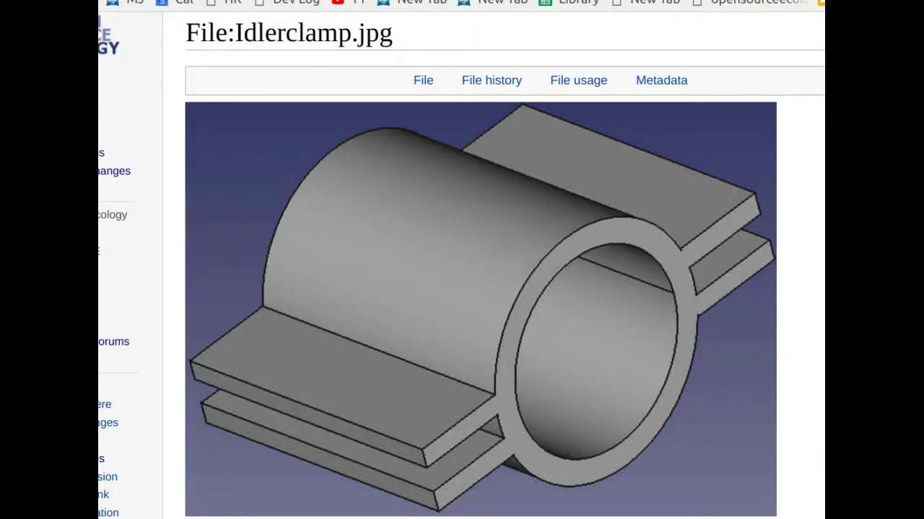
# Step: Look through the Dev Team slides and Tractor Construction Set 2017 page, and locate the MicroTrac v17.10 Concept slides
pyautogui.hotkey('ctrl', 'Tab')
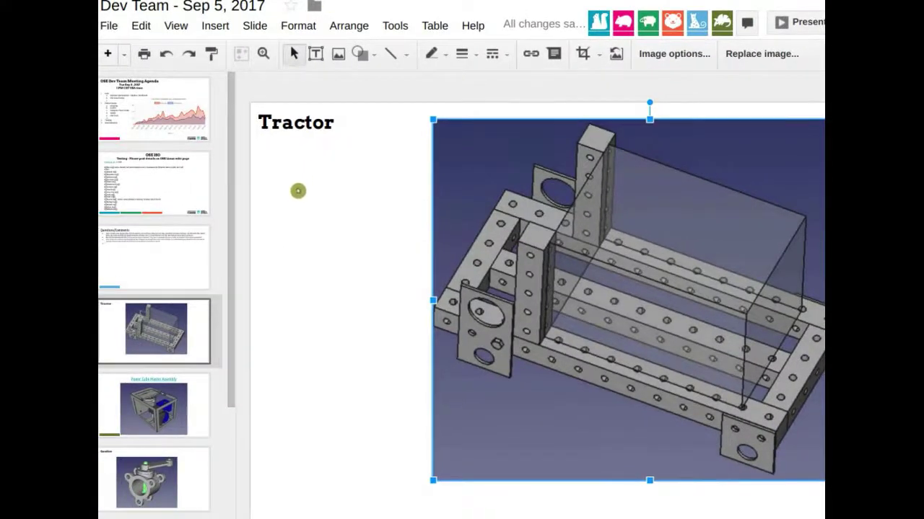
pyautogui.press('pagedown')
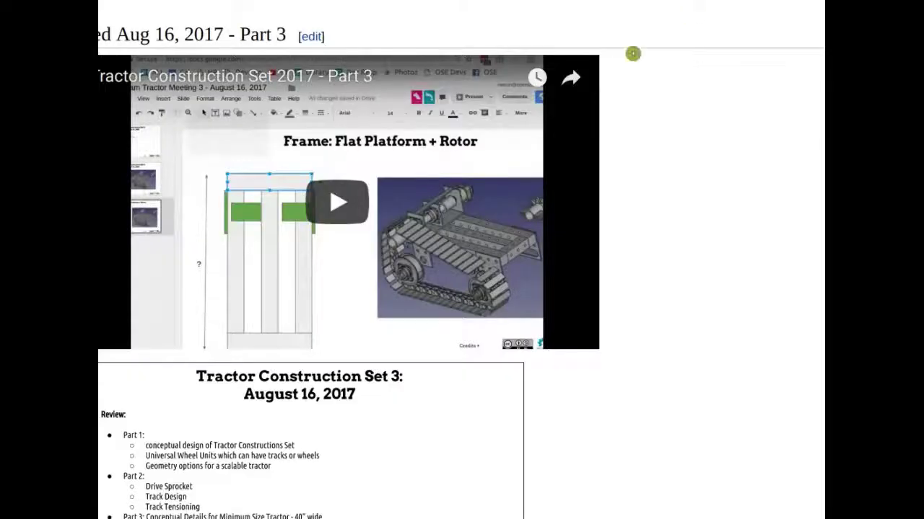
pyautogui.scroll(-3, 733, 231)
pyautogui.scroll(3, 339, 210)
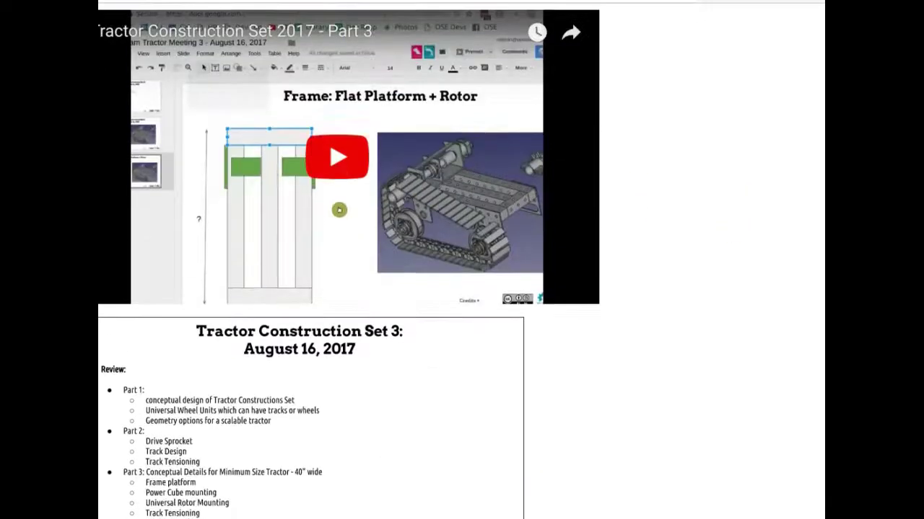
pyautogui.scroll(5, 339, 210)
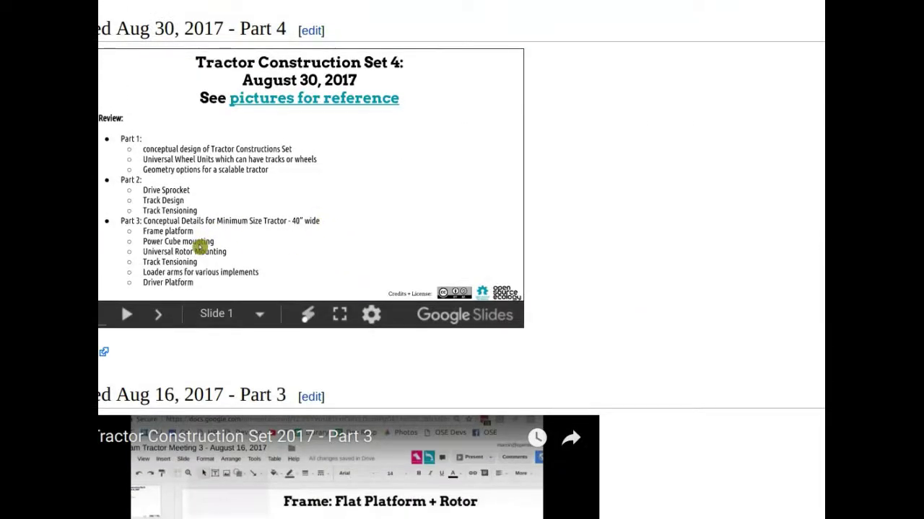
pyautogui.scroll(10, 200, 247)
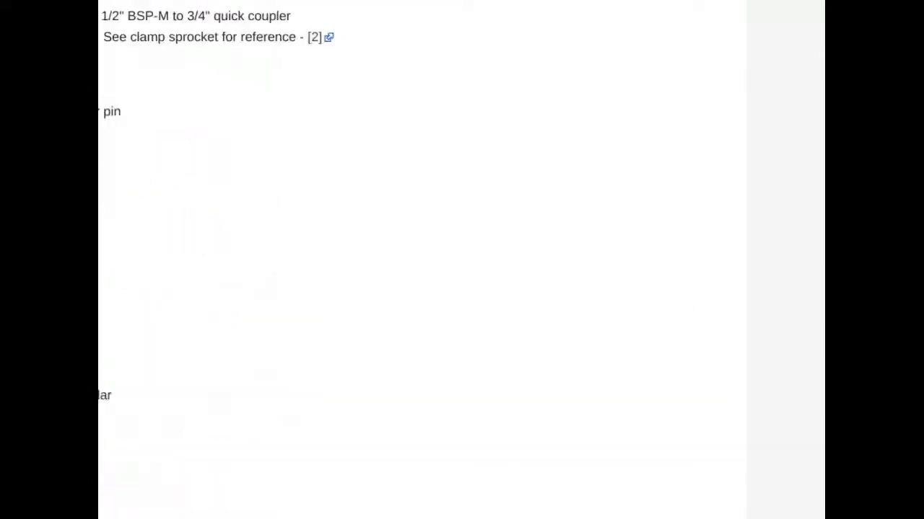
pyautogui.scroll(-10, 420, 226)
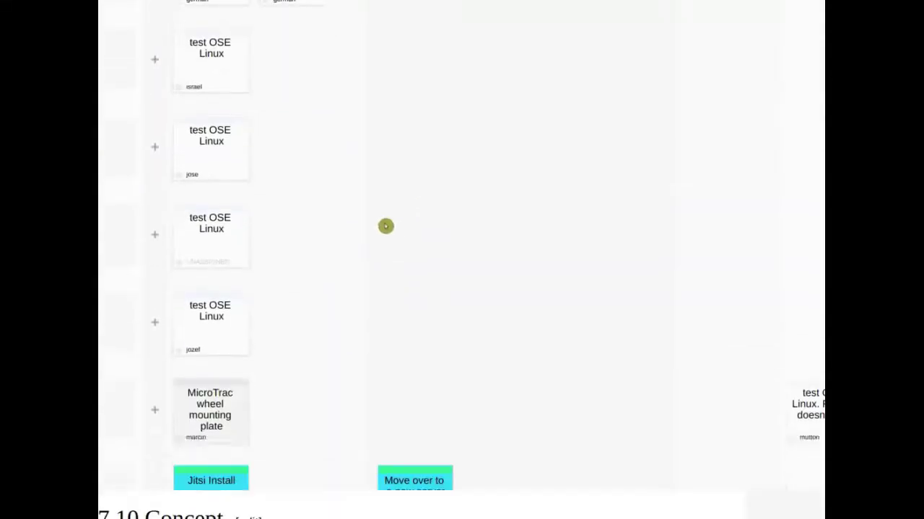
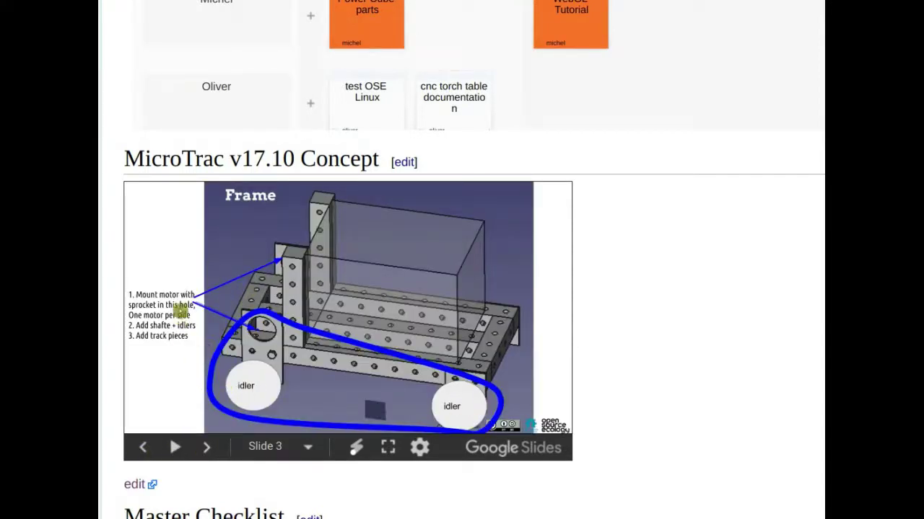
# Step: Advance the MicroTrac v17.10 Concept slides from the Frame slide to Motor Detail, and go to the 2017 Master CAD Checklist
pyautogui.click(207, 449)
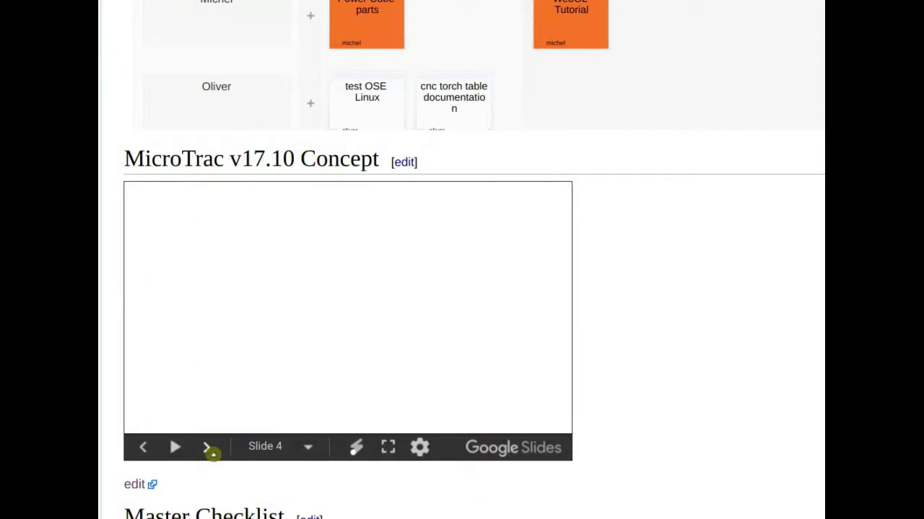
pyautogui.click(209, 449)
pyautogui.click(207, 449)
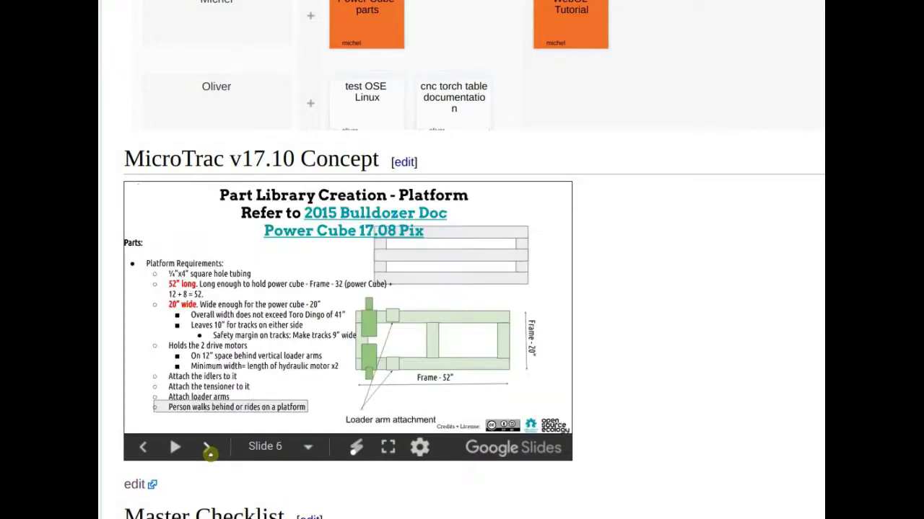
pyautogui.click(207, 449)
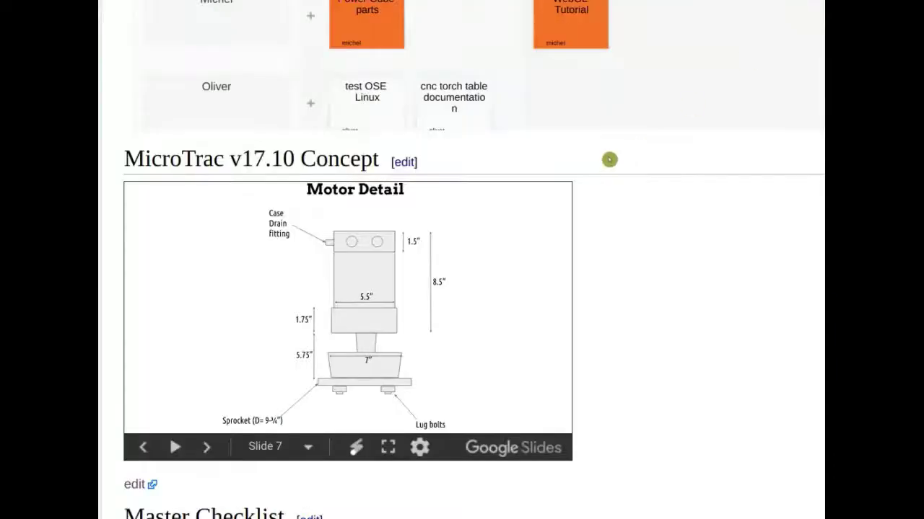
pyautogui.scroll(-6, 608, 161)
pyautogui.scroll(-3, 217, 163)
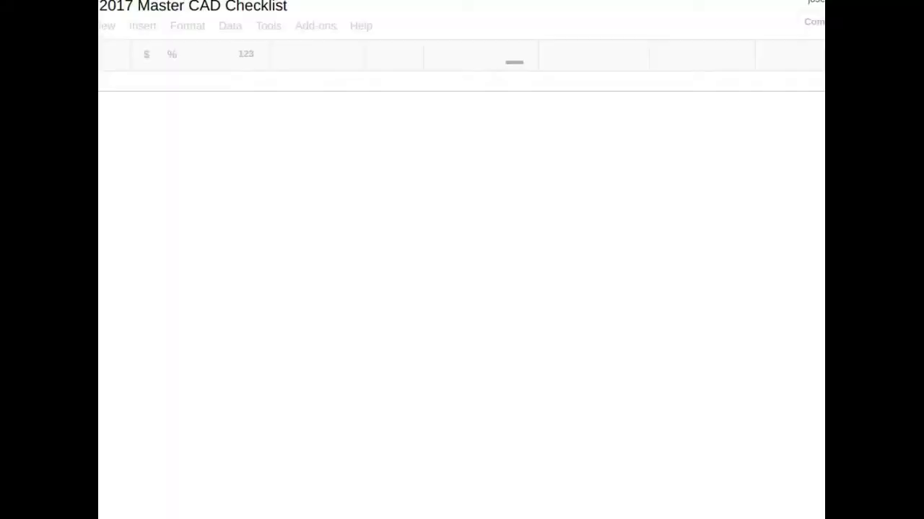
# Step: Return to the Tractor Construction Set 2017 wiki page and open the MicroTrac 2017 Master CAD Checklist spreadsheet
pyautogui.rightClick(735, 1)
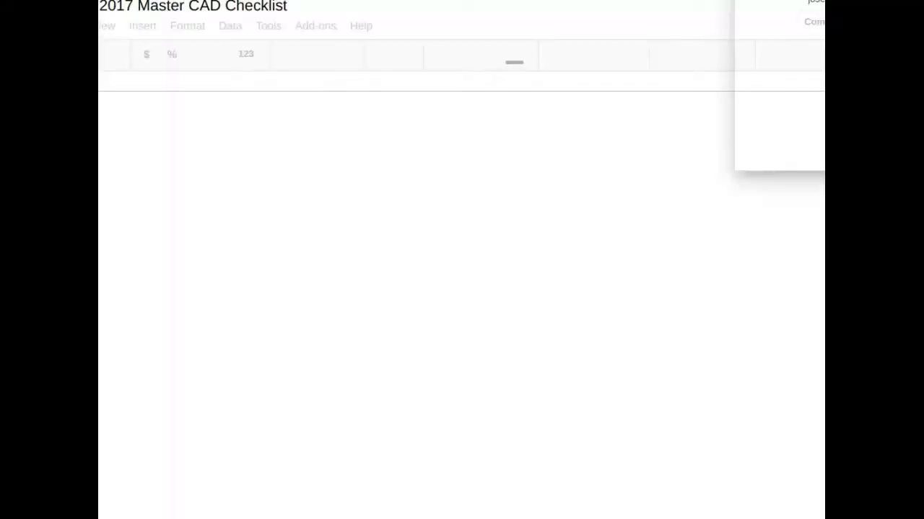
pyautogui.press('Escape')
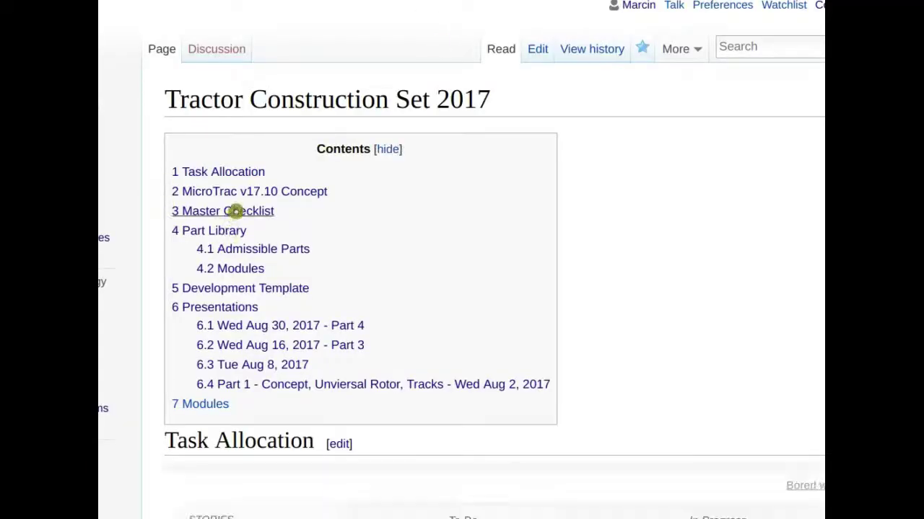
pyautogui.click(246, 193)
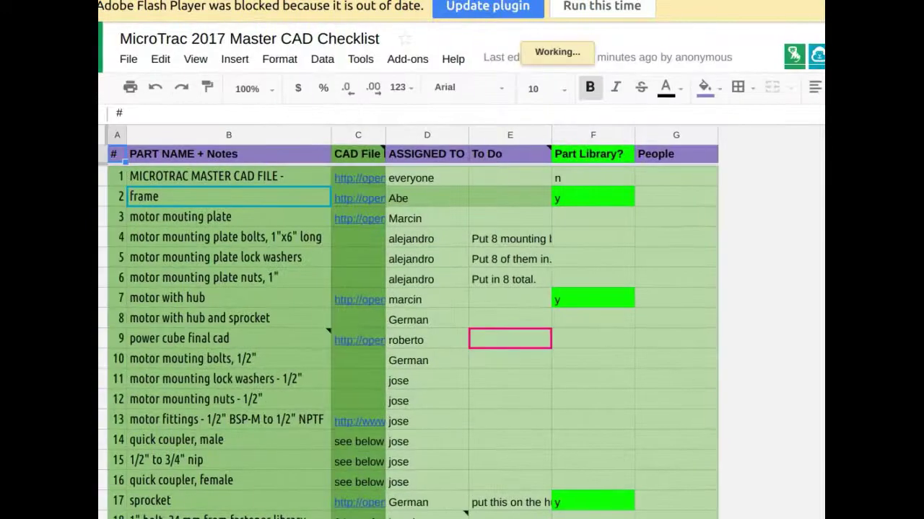
# Step: Review the checklist's frame, motor mounting, fitting and quick coupler rows, including their CAD file and part library columns
pyautogui.scroll(-2, 350, 270)
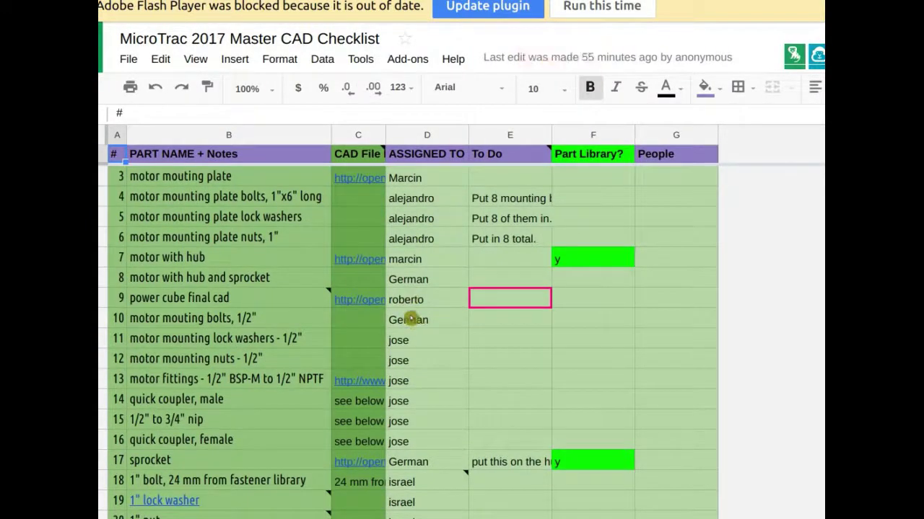
pyautogui.scroll(2, 273, 252)
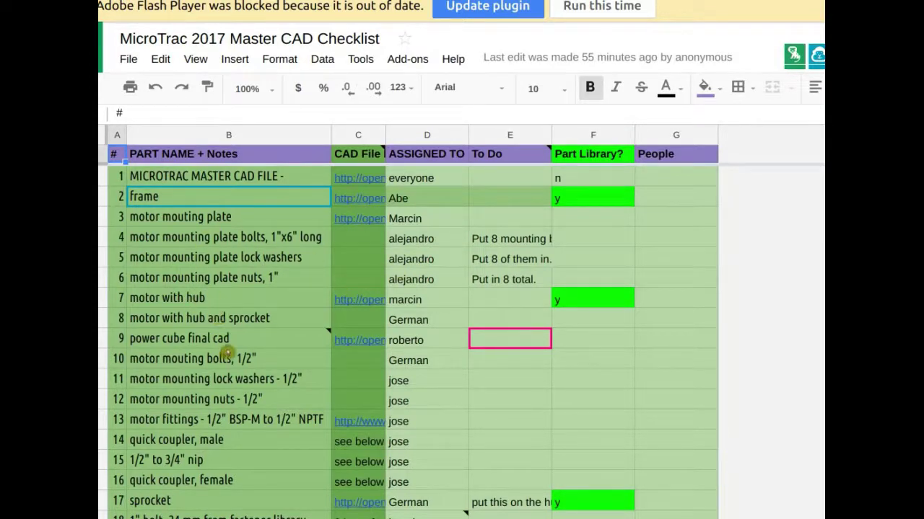
pyautogui.scroll(-1, 229, 348)
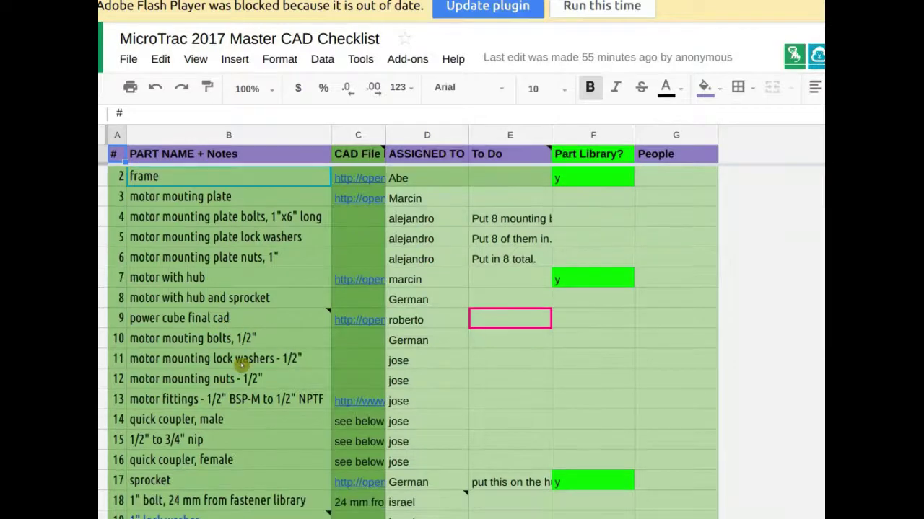
pyautogui.scroll(-1, 241, 366)
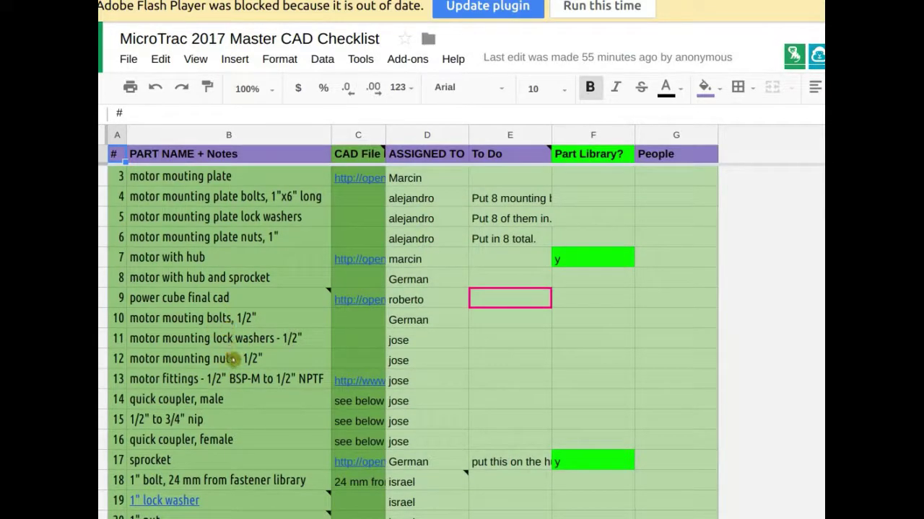
pyautogui.scroll(-1, 232, 360)
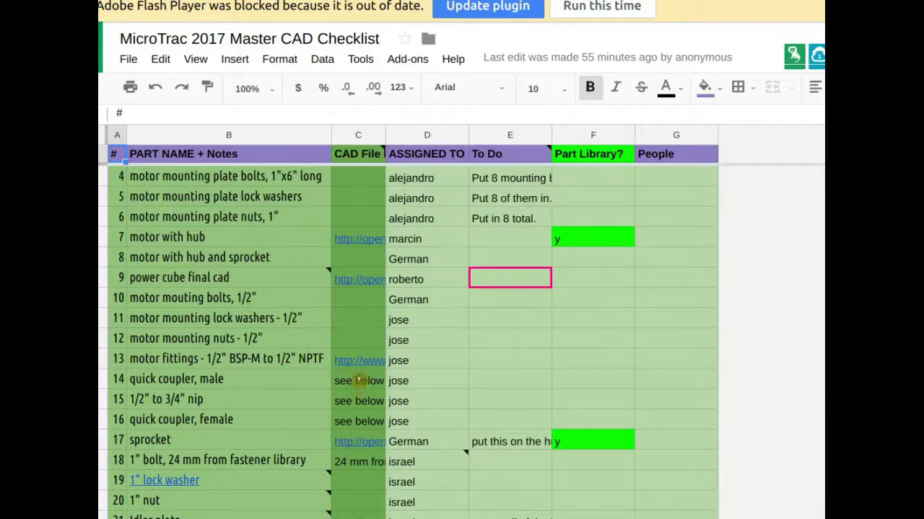
pyautogui.scroll(-3, 238, 418)
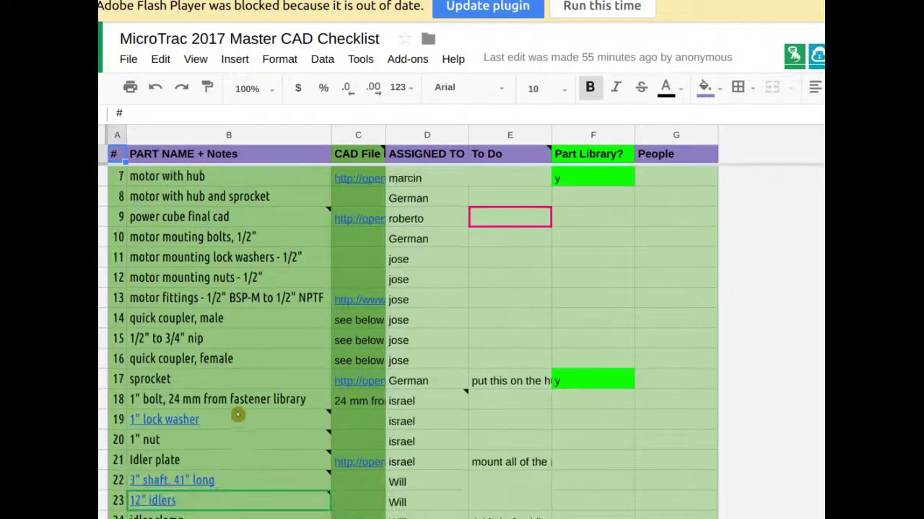
# Step: Examine the rest of the checklist, from the idler and track parts through the power cube components to the Finished Coupler row
pyautogui.scroll(-1, 237, 368)
pyautogui.scroll(-1, 237, 367)
pyautogui.scroll(-2, 236, 369)
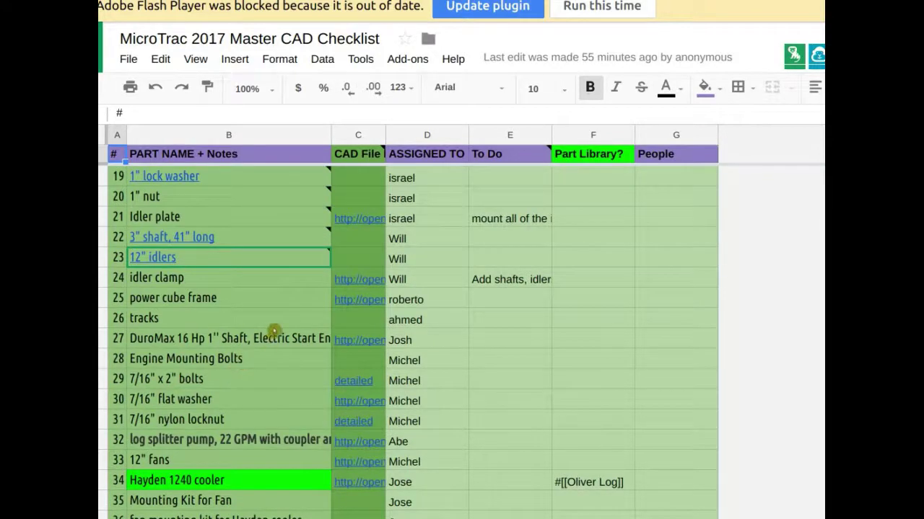
pyautogui.scroll(-1, 326, 390)
pyautogui.scroll(-2, 327, 390)
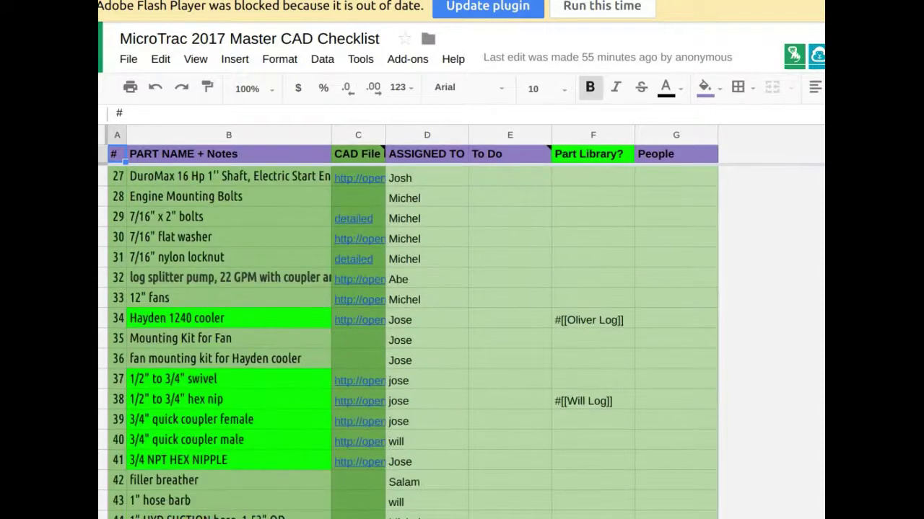
pyautogui.scroll(-1, 267, 343)
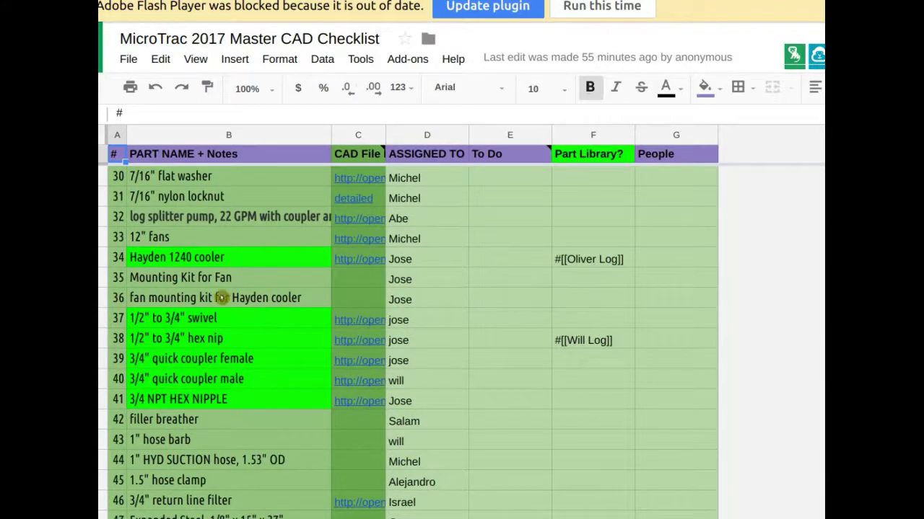
pyautogui.scroll(-2, 221, 297)
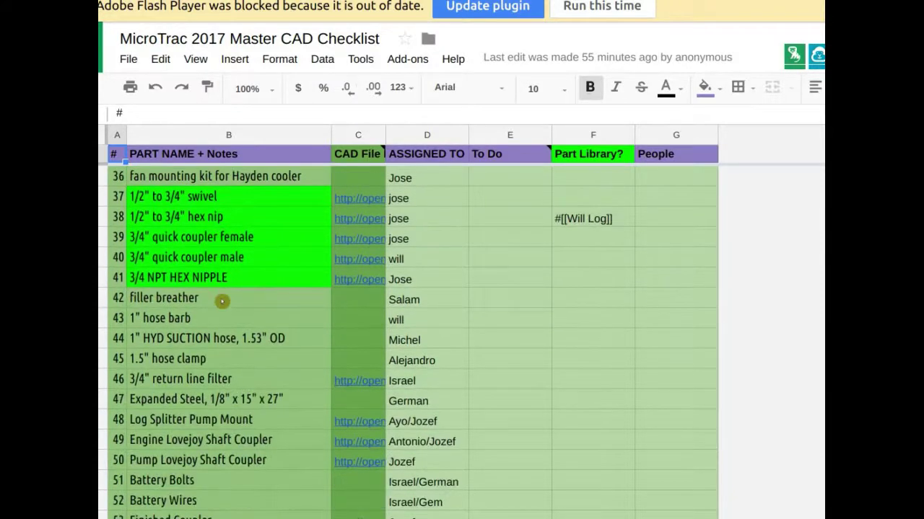
pyautogui.scroll(-1, 235, 331)
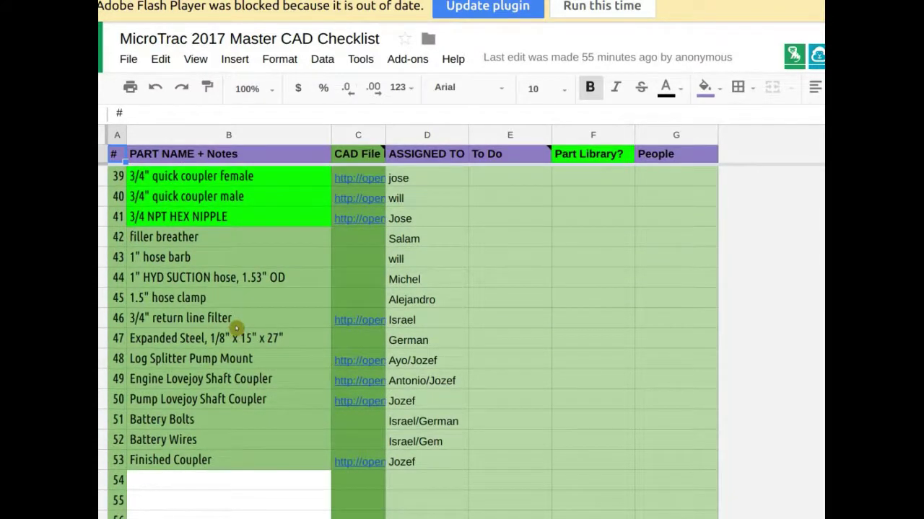
pyautogui.scroll(1, 238, 346)
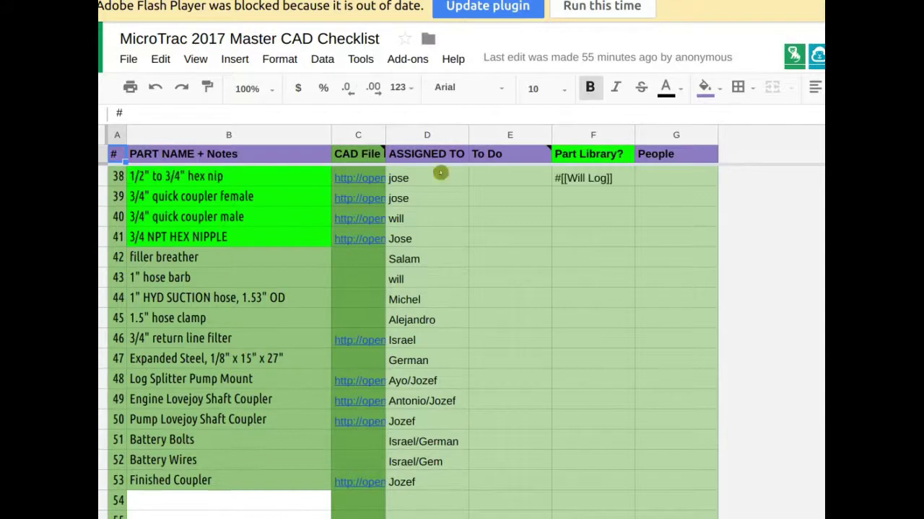
# Step: Switch to the Dev Team - Sep 5, 2017 slides and view the Power Cube Master Assembly slide
pyautogui.hotkey('ctrl', 'Tab')
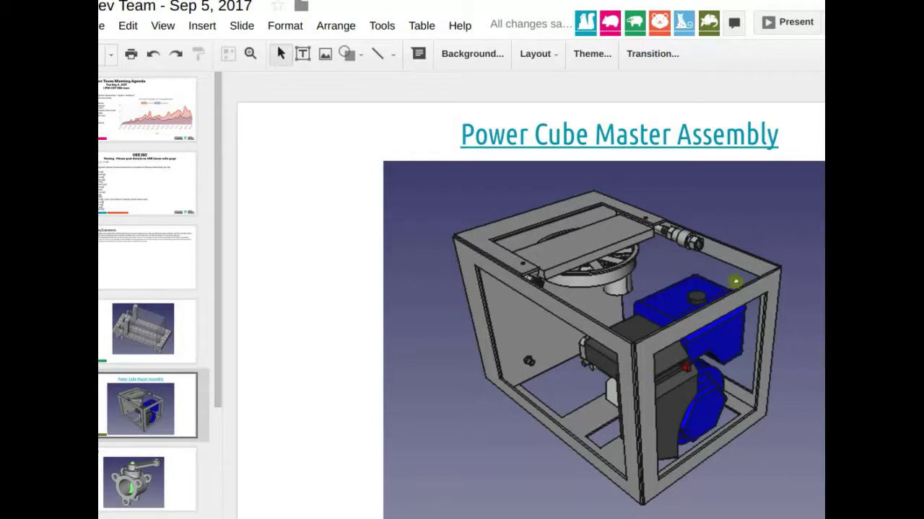
pyautogui.moveTo(763, 288); pyautogui.dragTo(755, 294)
pyautogui.moveTo(731, 344); pyautogui.dragTo(706, 342)
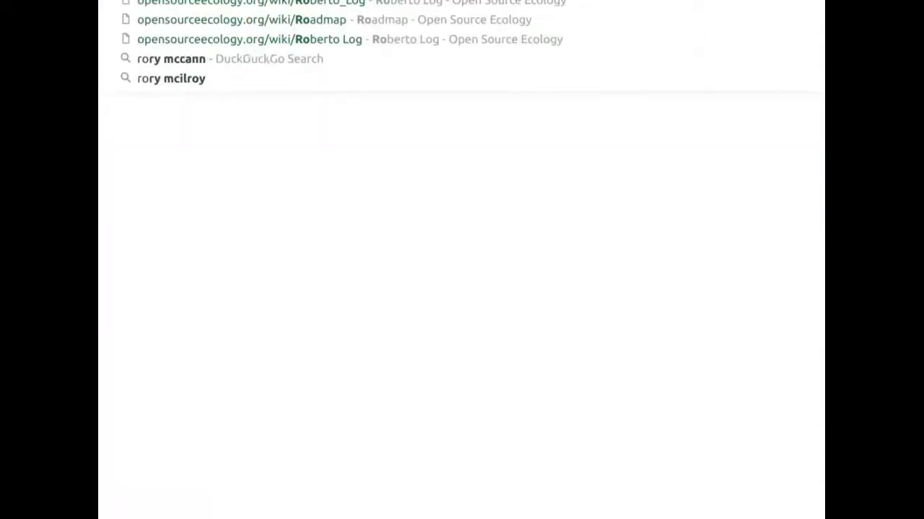
# Step: Go to the power cube contributor's log page on the wiki and look through it for the Power Cube Master CAD file
pyautogui.write('b')
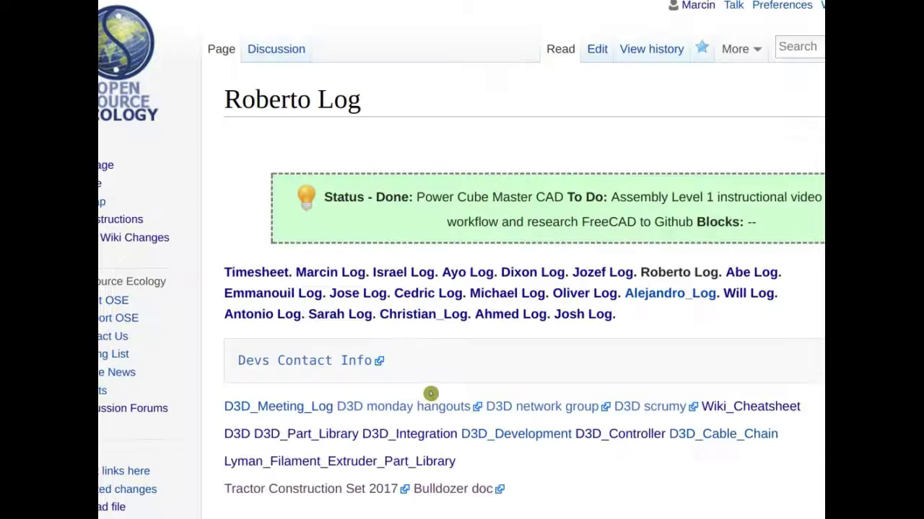
pyautogui.scroll(-6, 429, 394)
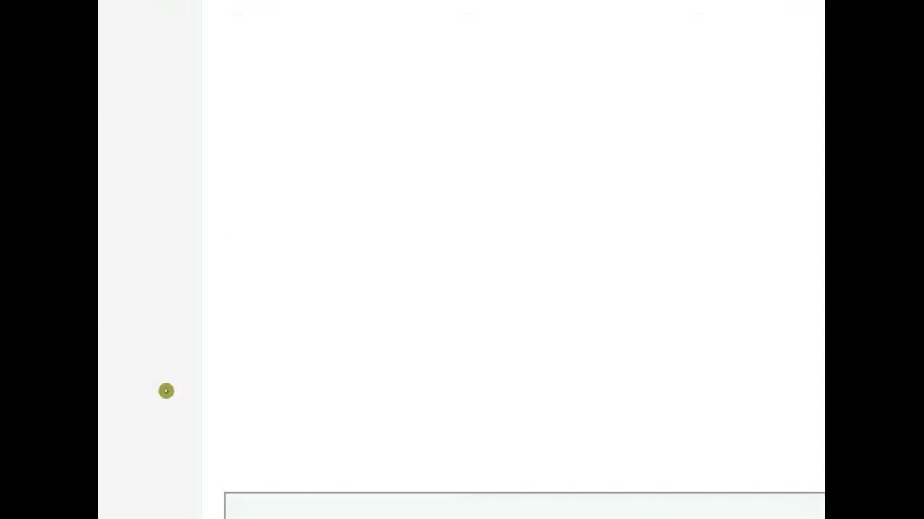
pyautogui.scroll(-8, 166, 390)
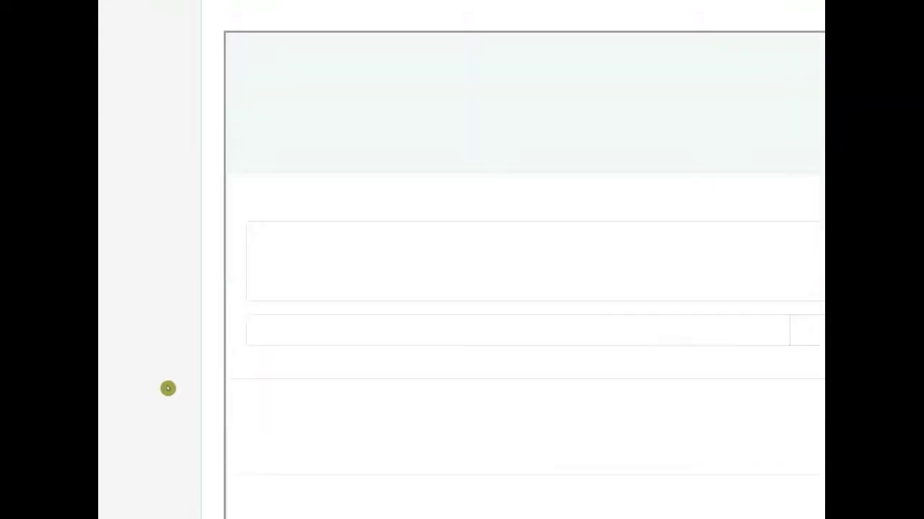
pyautogui.click(334, 73)
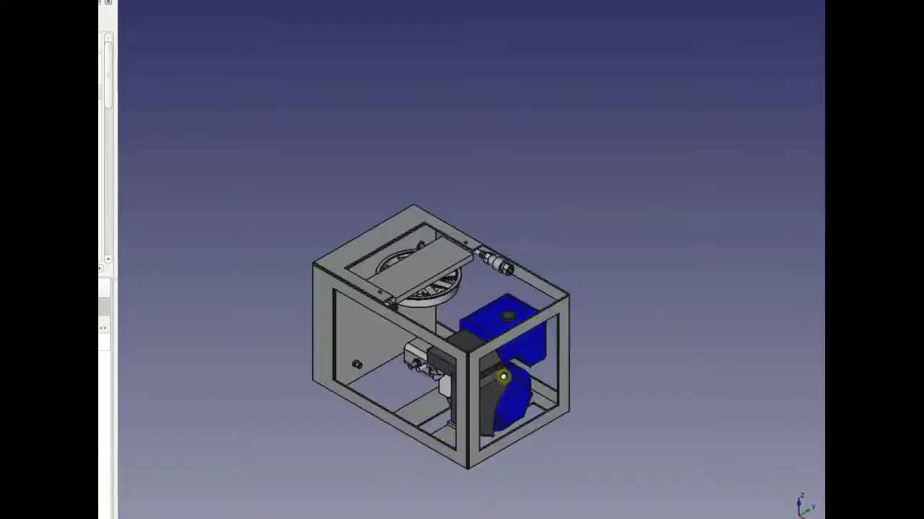
# Step: Switch to the power cube assembly in FreeCAD, fit it to the view, and inspect the pump, filter and end-plate fittings up close
pyautogui.press('v')
pyautogui.press('f')
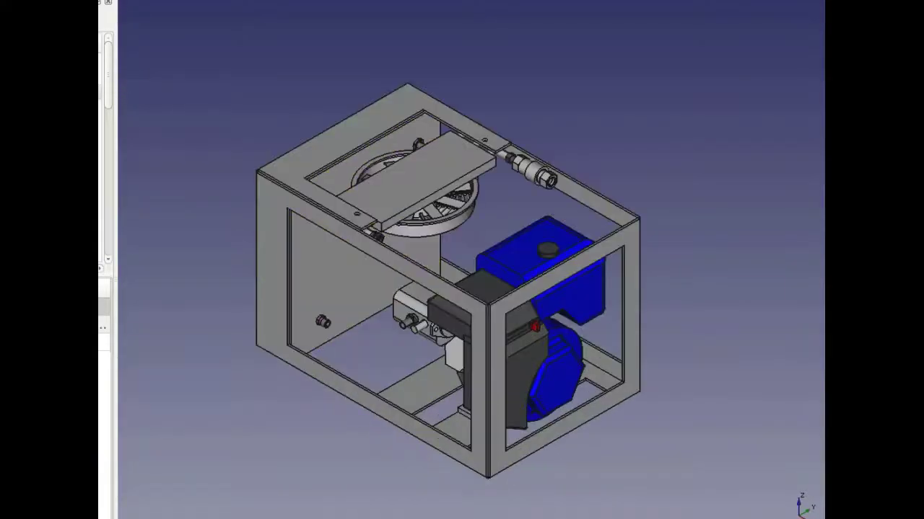
pyautogui.moveTo(649, 468); pyautogui.dragTo(404, 339)
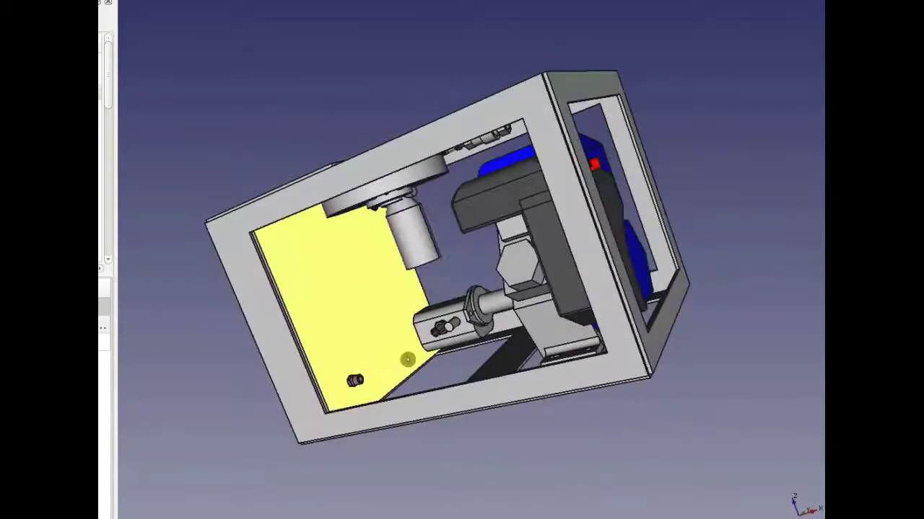
pyautogui.scroll(5, 387, 326)
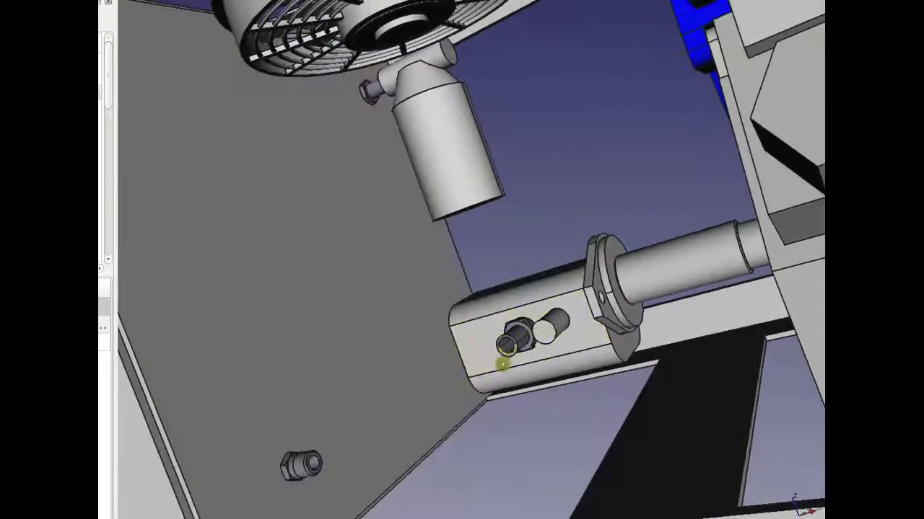
pyautogui.moveTo(402, 396); pyautogui.dragTo(329, 486)
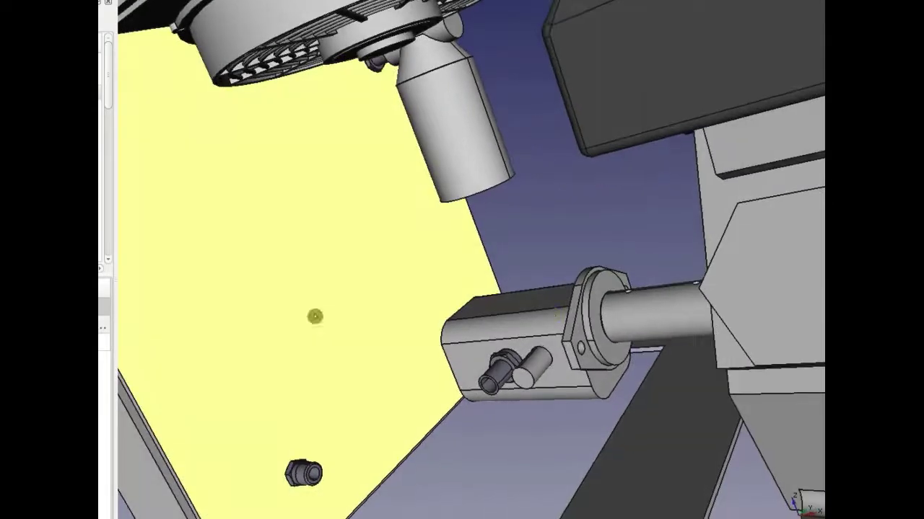
# Step: Examine the power cube from its opposite side and above, and select the top face of the flat plate over the fan
pyautogui.scroll(-10, 309, 320)
pyautogui.moveTo(612, 353); pyautogui.dragTo(421, 352)
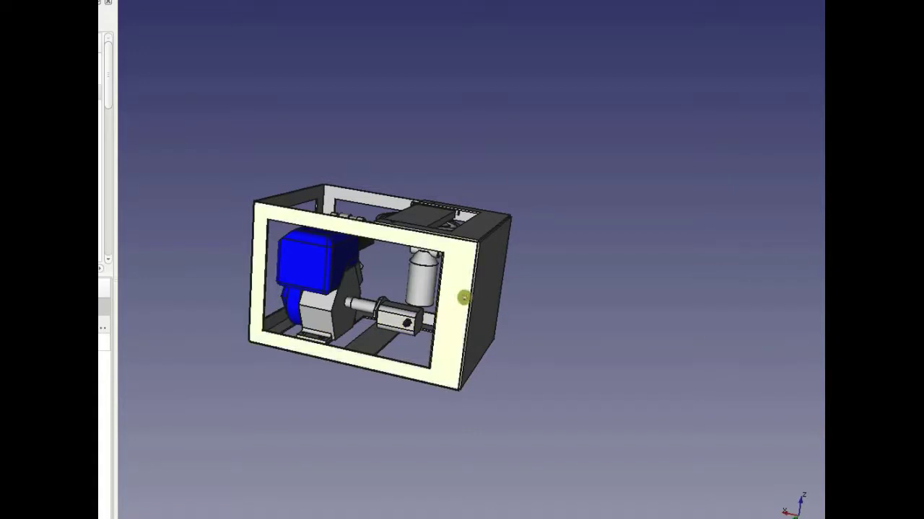
pyautogui.moveTo(563, 249); pyautogui.dragTo(553, 271)
pyautogui.moveTo(316, 224); pyautogui.dragTo(440, 232)
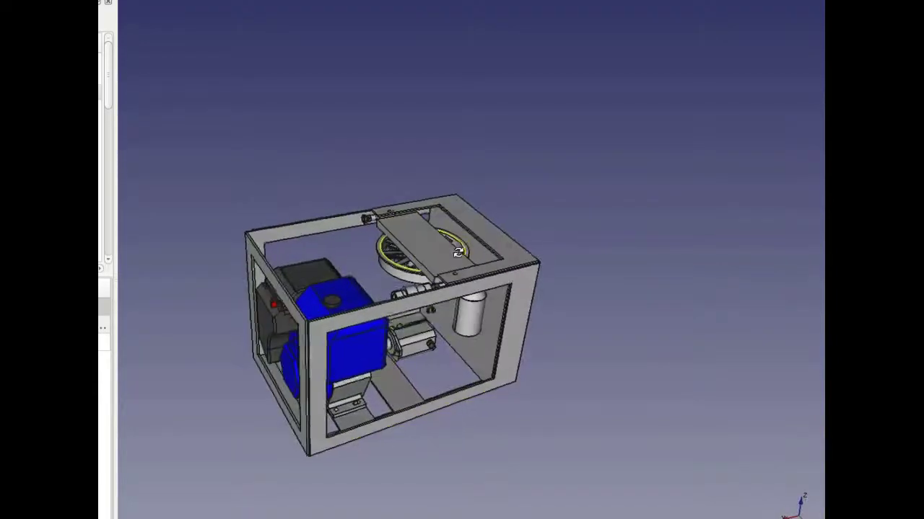
pyautogui.scroll(5, 434, 263)
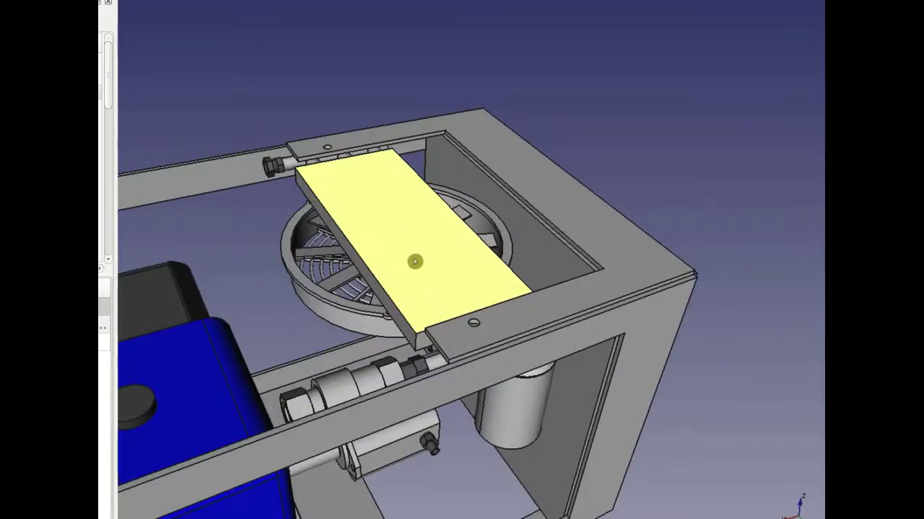
pyautogui.moveTo(651, 181); pyautogui.dragTo(736, 107)
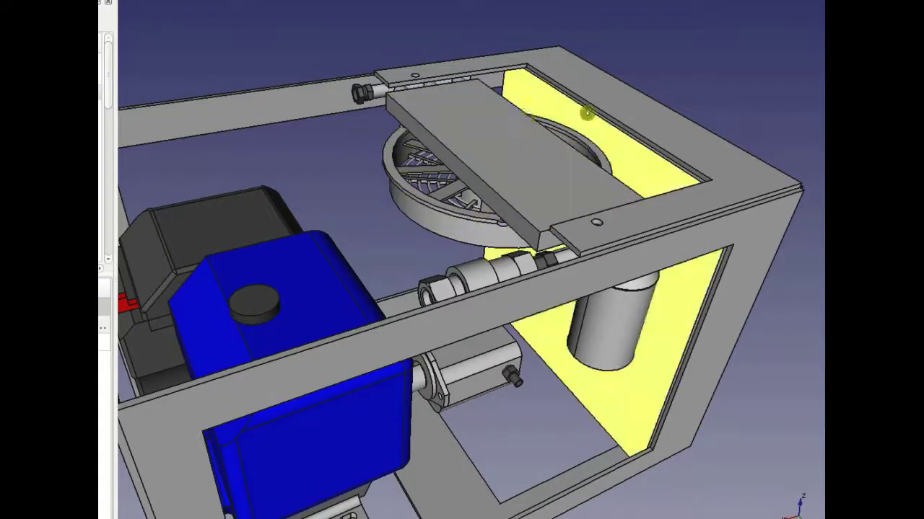
pyautogui.click(487, 150)
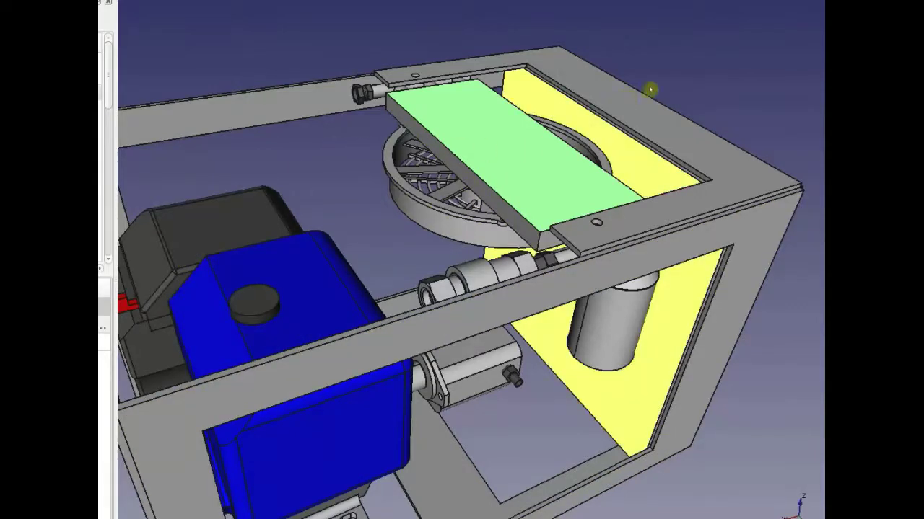
# Step: Inspect the whole power cube from several sides, including the engine, shaft coupling, pump and filter, and clear the plate's face selection
pyautogui.scroll(-3, 676, 91)
pyautogui.scroll(1, 585, 211)
pyautogui.moveTo(584, 211); pyautogui.dragTo(571, 221)
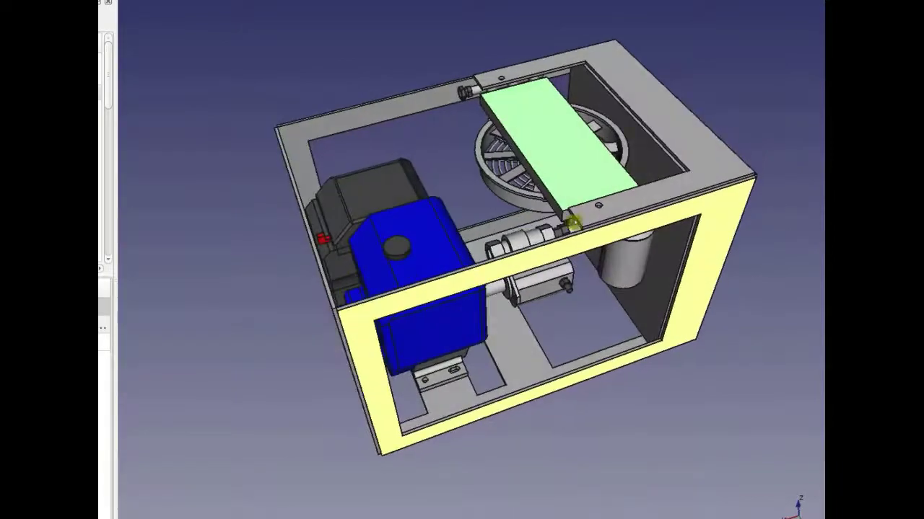
pyautogui.moveTo(710, 309); pyautogui.dragTo(252, 325)
pyautogui.moveTo(736, 344); pyautogui.dragTo(550, 303)
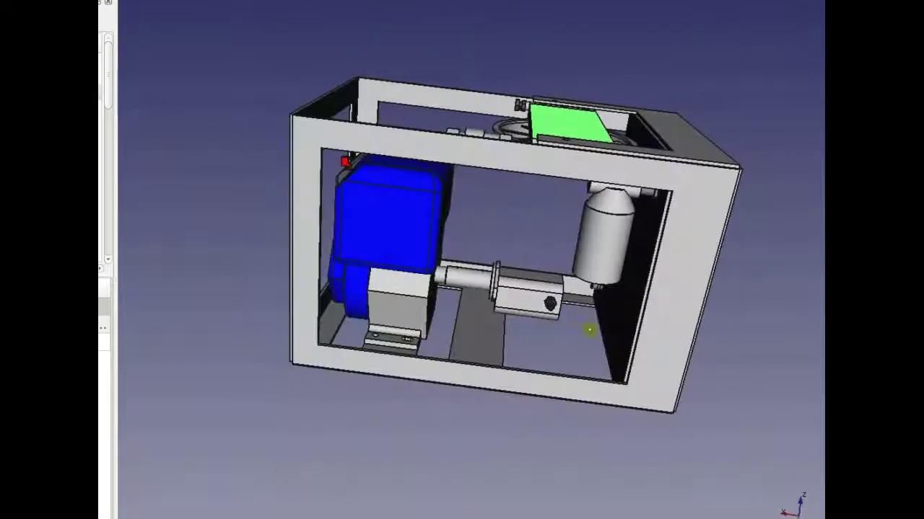
pyautogui.moveTo(752, 305); pyautogui.dragTo(713, 305)
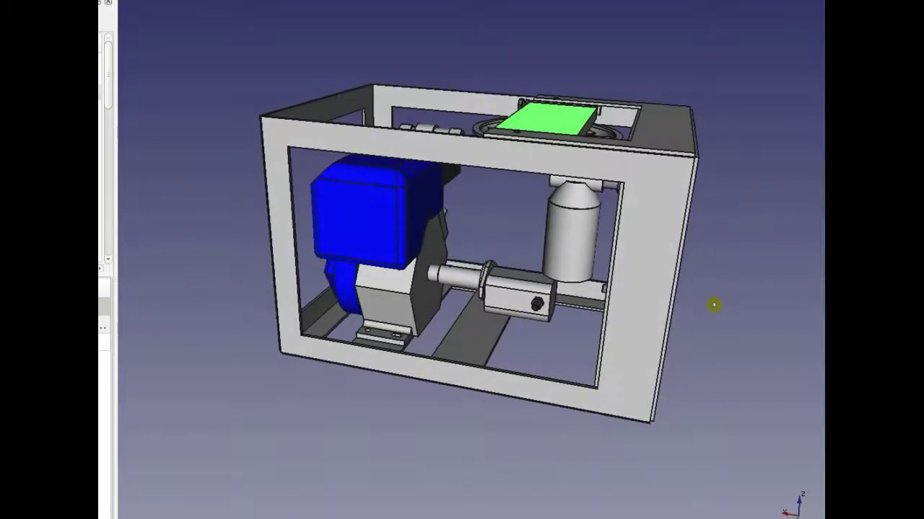
pyautogui.click(715, 305)
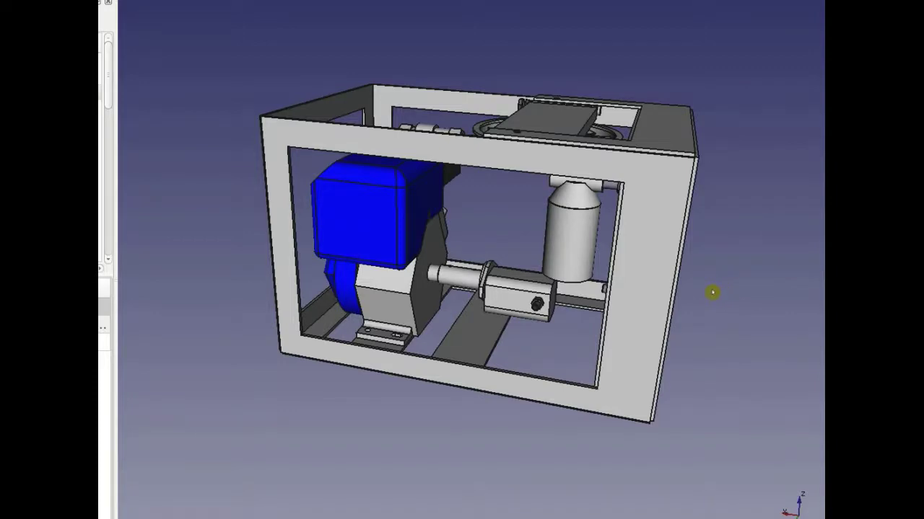
pyautogui.moveTo(711, 308); pyautogui.dragTo(738, 216)
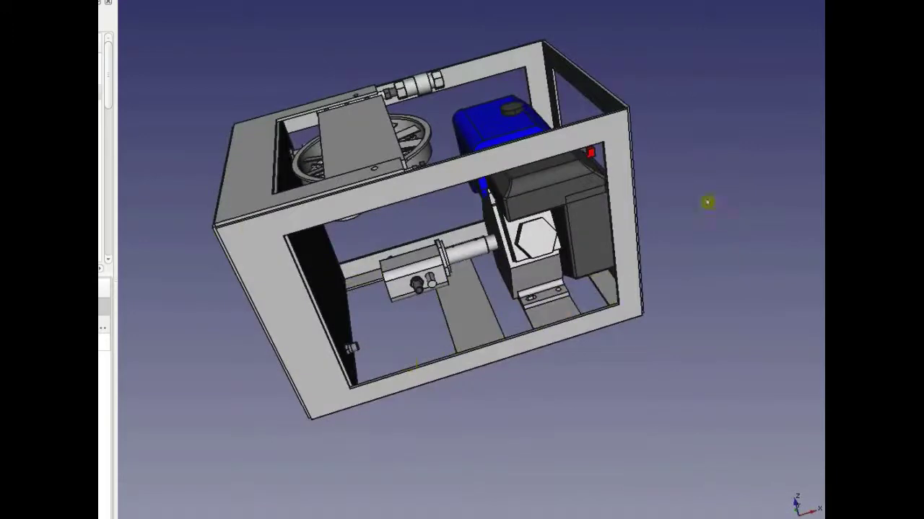
# Step: Measure the length of the power cube frame between its two outer end edges
pyautogui.moveTo(147, 285); pyautogui.dragTo(150, 257)
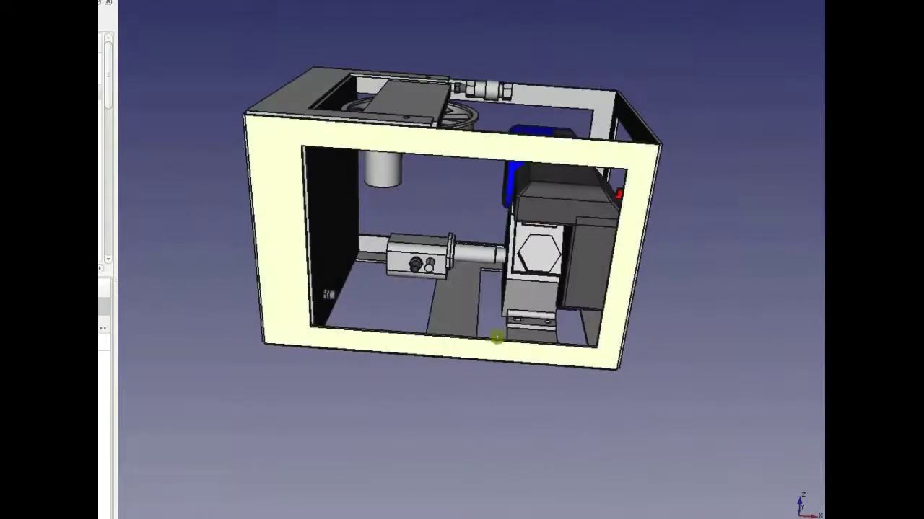
pyautogui.moveTo(405, 393); pyautogui.dragTo(402, 427)
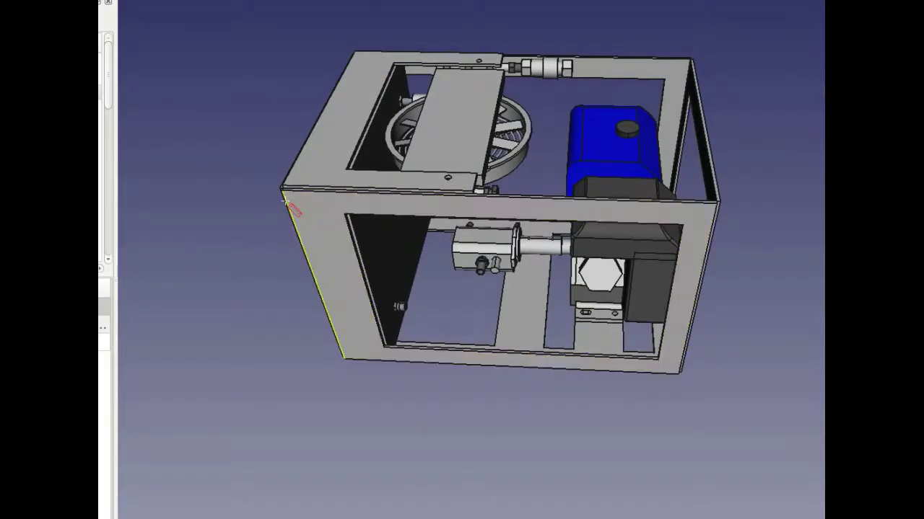
pyautogui.click(727, 234)
pyautogui.moveTo(598, 268); pyautogui.dragTo(488, 270)
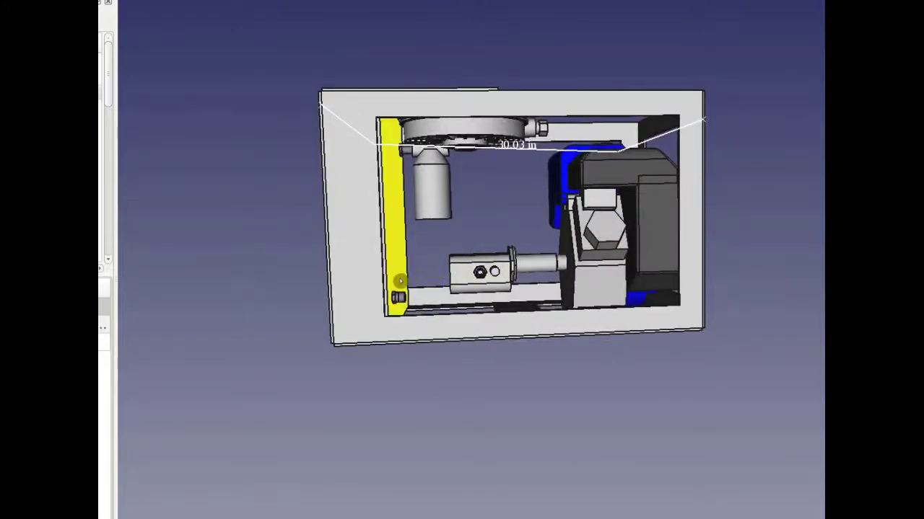
# Step: Examine the power cube frame from the front, below and above, checking the space around the pump, shaft coupling and engine
pyautogui.moveTo(730, 275); pyautogui.dragTo(642, 302)
pyautogui.moveTo(490, 271); pyautogui.dragTo(735, 270)
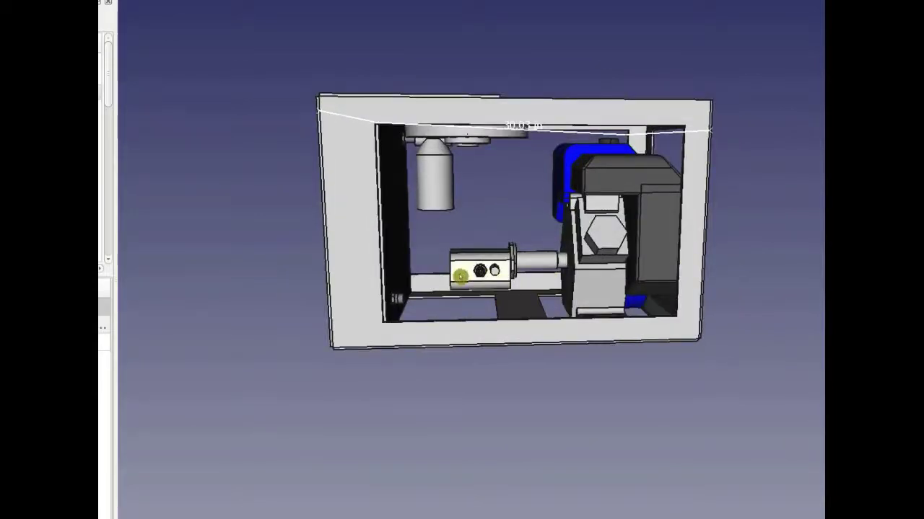
pyautogui.moveTo(442, 286); pyautogui.dragTo(316, 306)
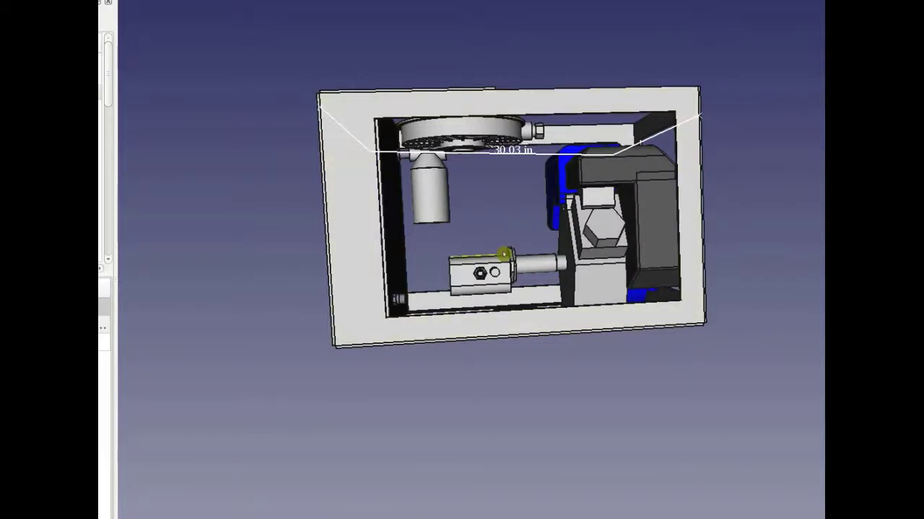
pyautogui.moveTo(451, 289)
pyautogui.mouseDown()
pyautogui.moveTo(450, 357)
pyautogui.moveTo(435, 369)
pyautogui.moveTo(450, 356)
pyautogui.moveTo(450, 292)
pyautogui.mouseUp()
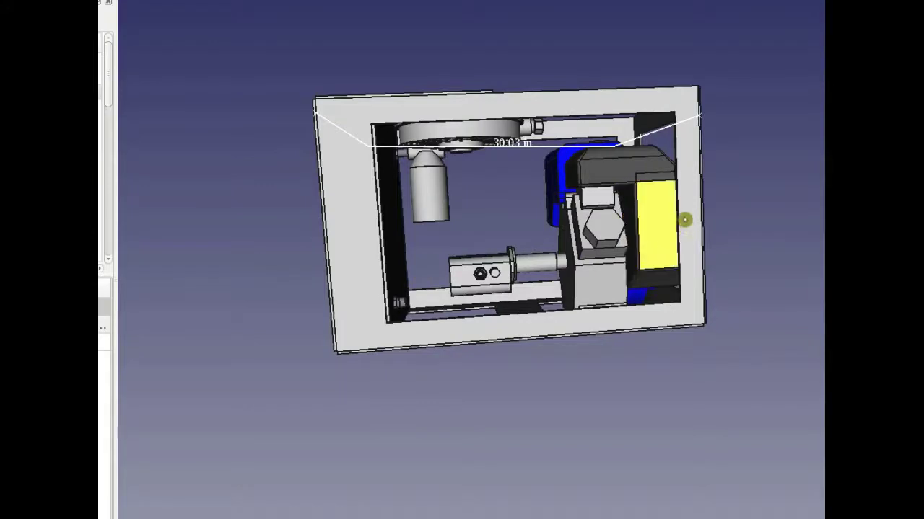
pyautogui.moveTo(593, 396); pyautogui.dragTo(565, 345)
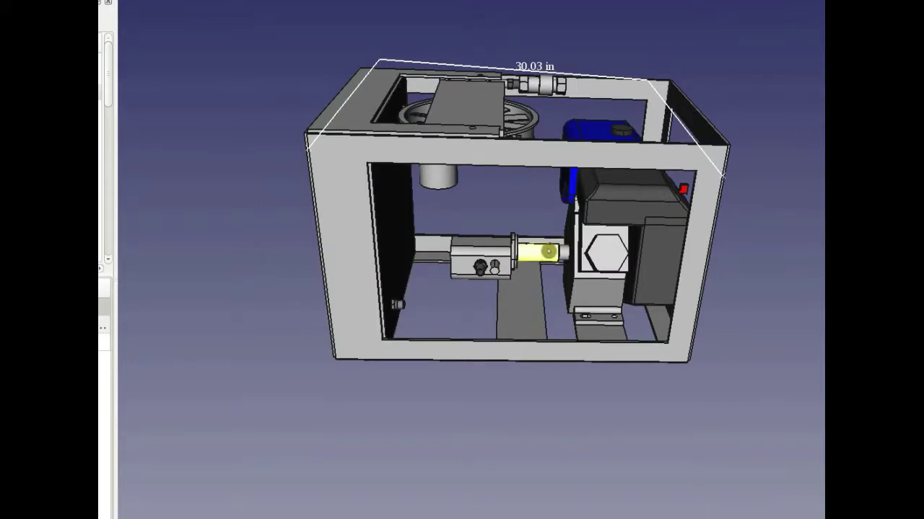
pyautogui.moveTo(497, 246); pyautogui.dragTo(561, 421)
pyautogui.moveTo(728, 264); pyautogui.dragTo(363, 381)
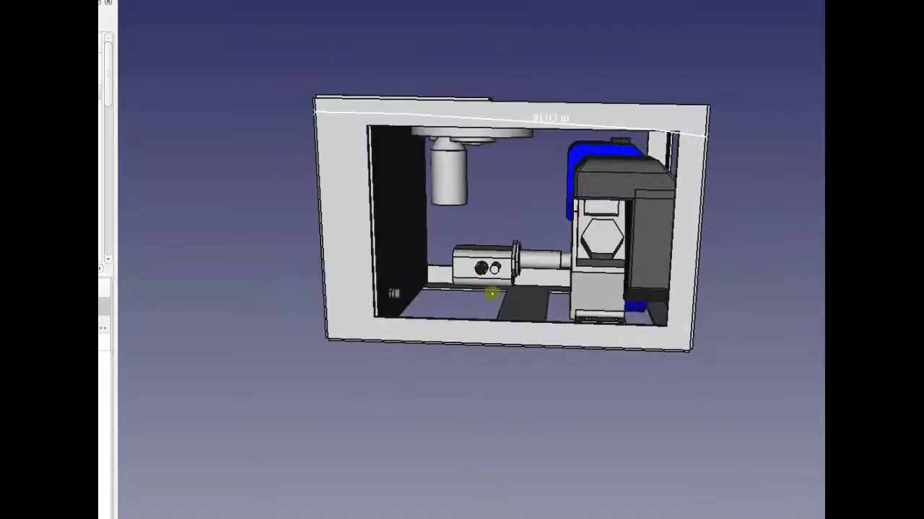
pyautogui.moveTo(748, 257); pyautogui.dragTo(690, 304)
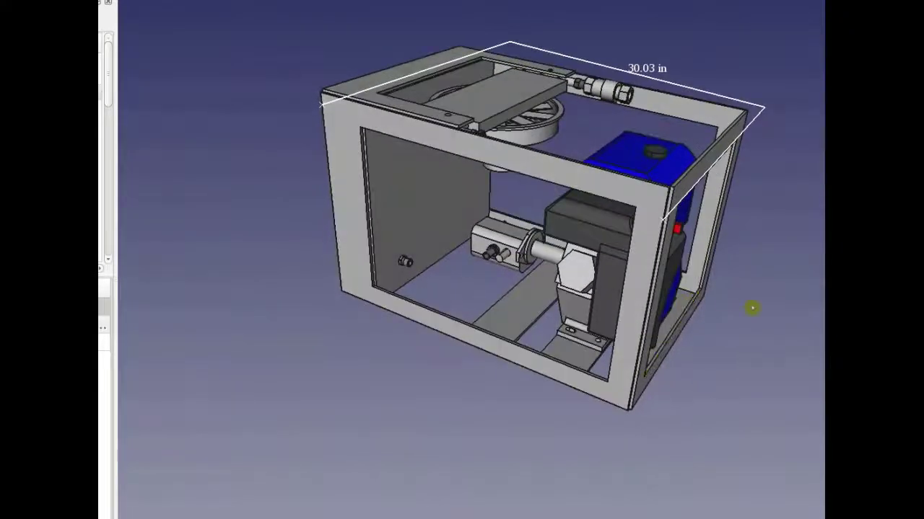
# Step: Inspect the hydraulic pump, its fittings and the engine's mounting foot up close inside the frame
pyautogui.scroll(3, 753, 318)
pyautogui.scroll(3, 472, 270)
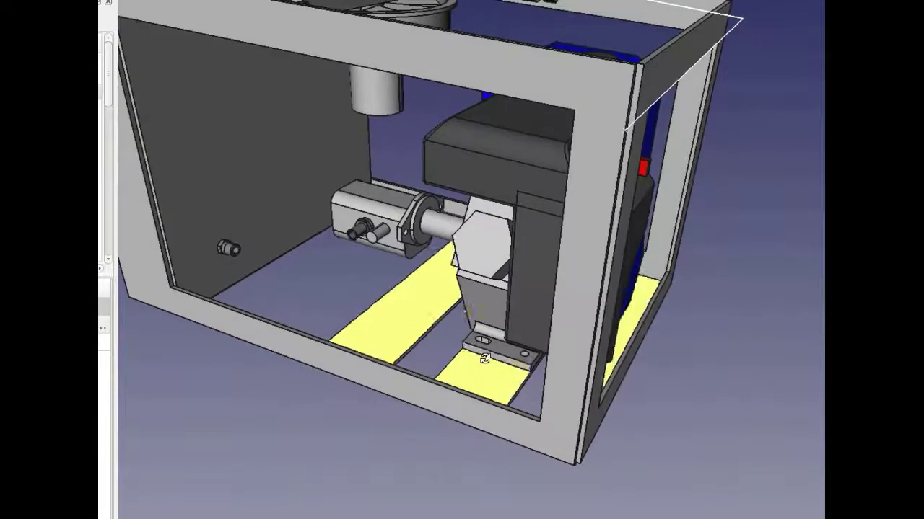
pyautogui.moveTo(361, 202); pyautogui.dragTo(360, 257)
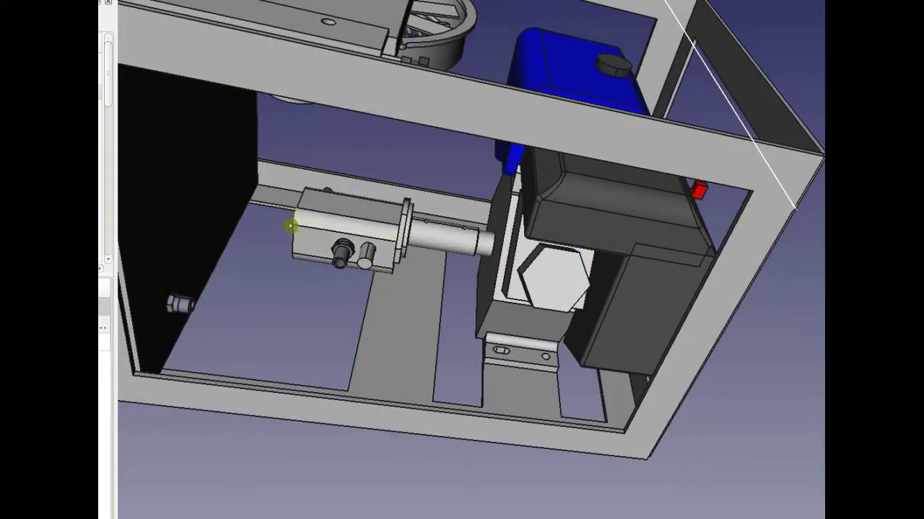
pyautogui.moveTo(258, 245); pyautogui.dragTo(279, 250)
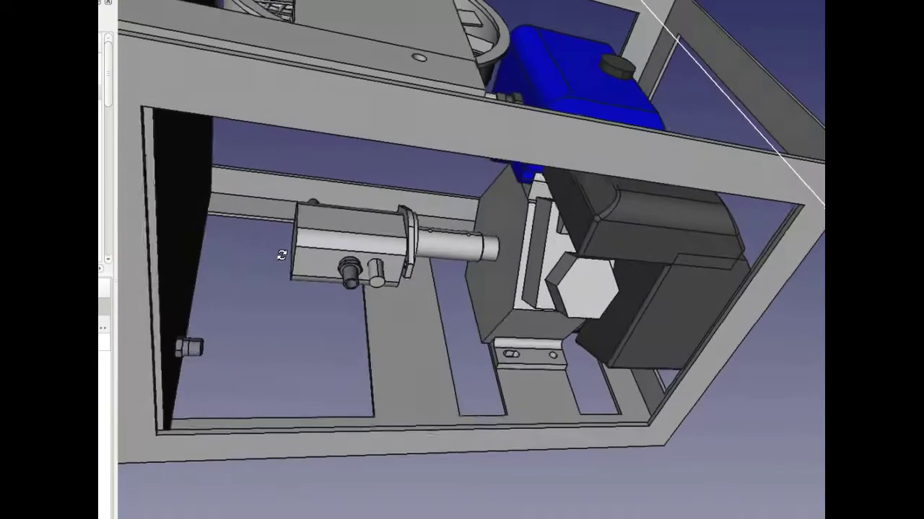
pyautogui.scroll(4, 206, 231)
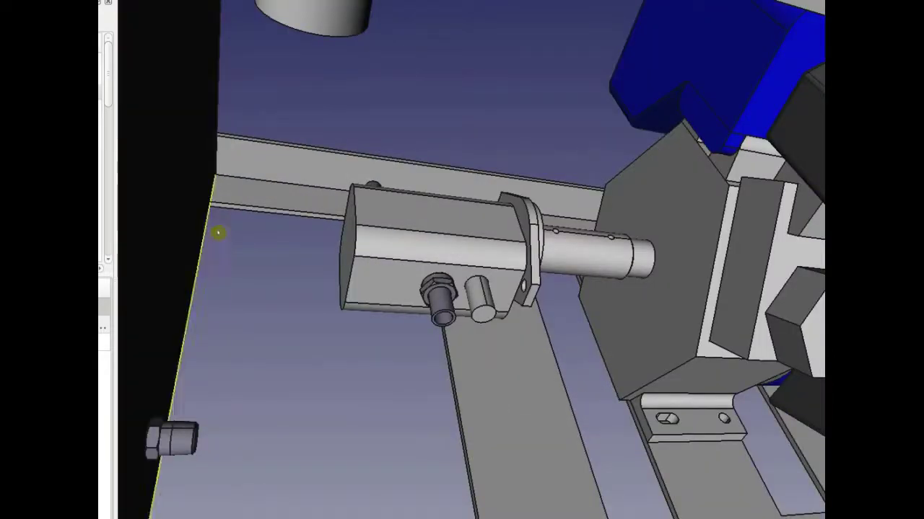
pyautogui.moveTo(495, 313); pyautogui.dragTo(448, 294)
pyautogui.scroll(-3, 448, 294)
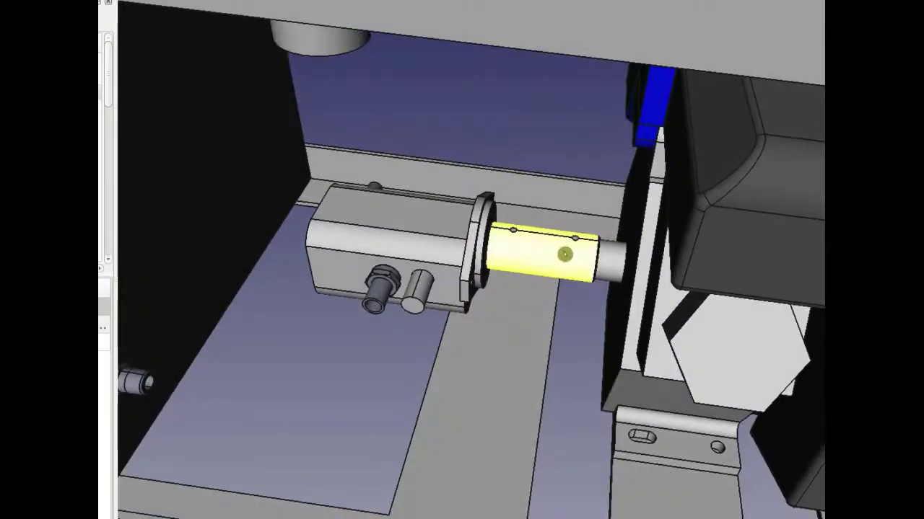
# Step: Examine the shaft coupling between pump and engine, select the pump flange's engine-side face, and return to the wider assembly view
pyautogui.moveTo(604, 289); pyautogui.dragTo(614, 228)
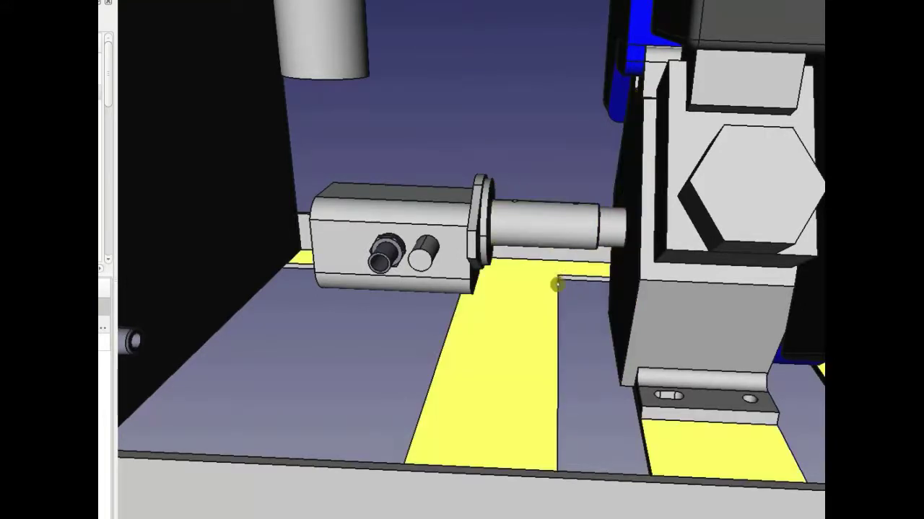
pyautogui.scroll(2, 559, 274)
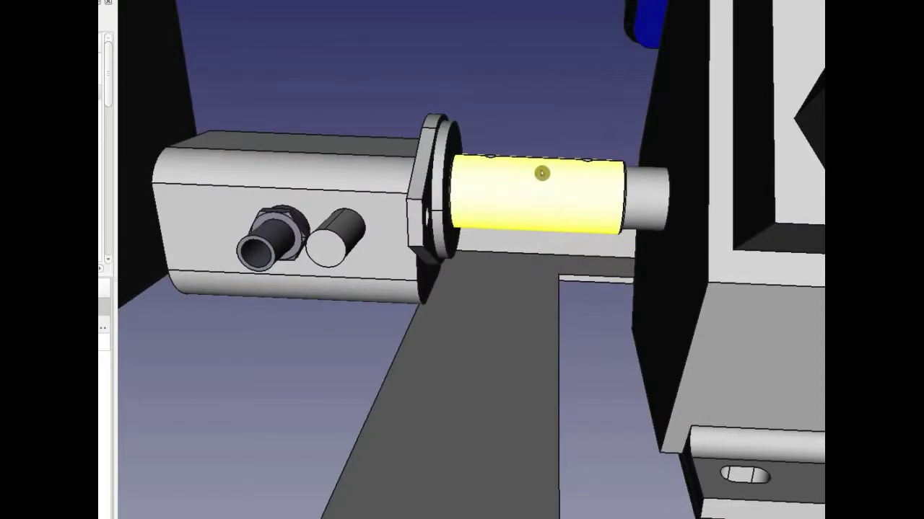
pyautogui.moveTo(567, 200); pyautogui.dragTo(559, 240)
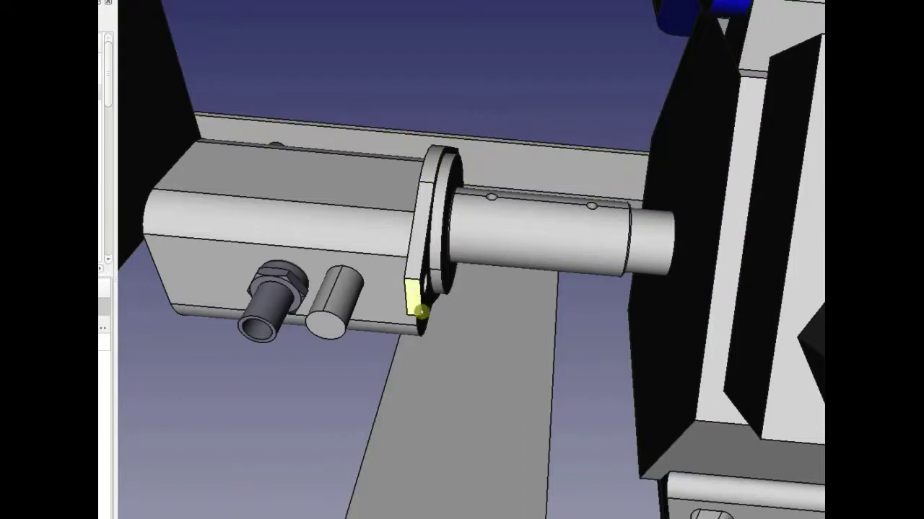
pyautogui.click(432, 270)
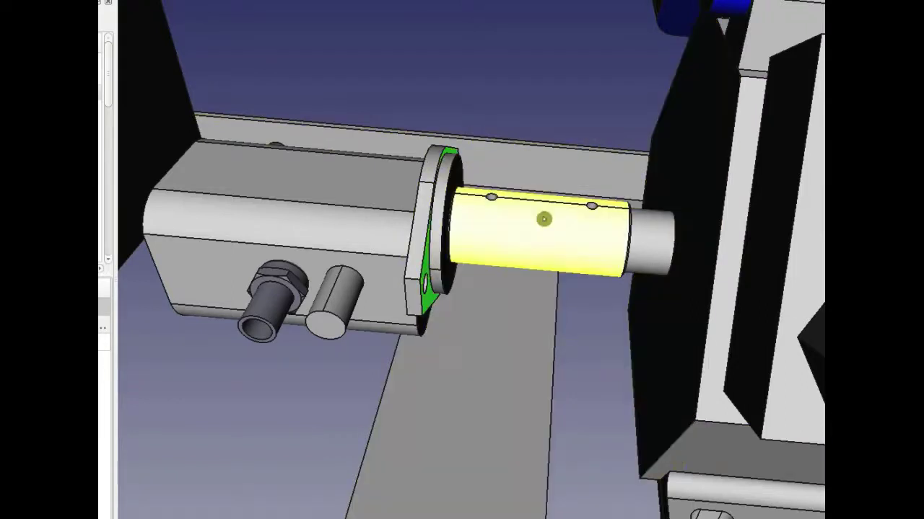
pyautogui.scroll(-5, 734, 329)
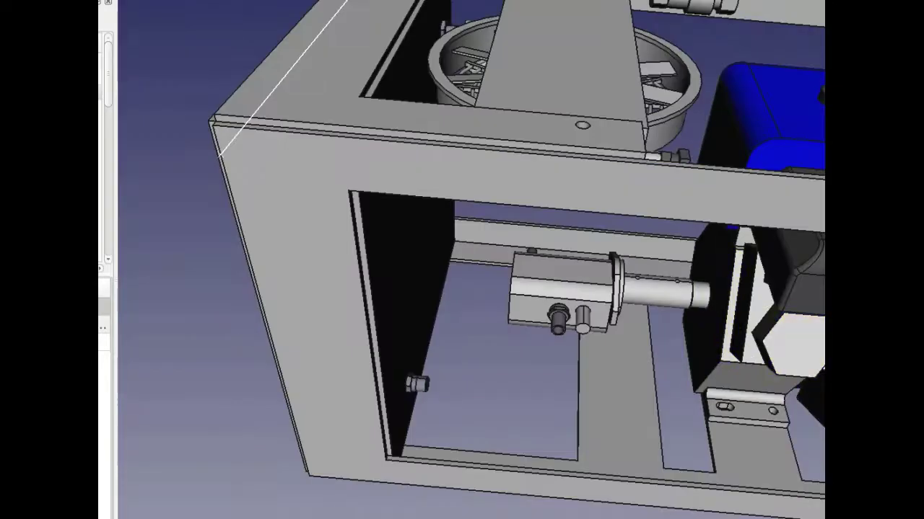
pyautogui.scroll(2, 799, 417)
pyautogui.scroll(-3, 799, 417)
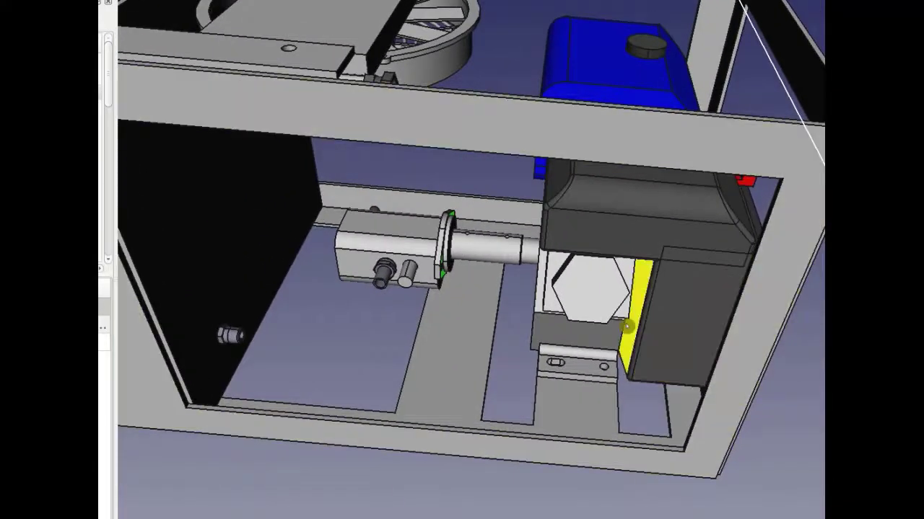
# Step: Switch to the MicroTrac 2017 Master CAD Checklist in Google Sheets and review the power cube parts and their assignments
pyautogui.scroll(-3, 610, 285)
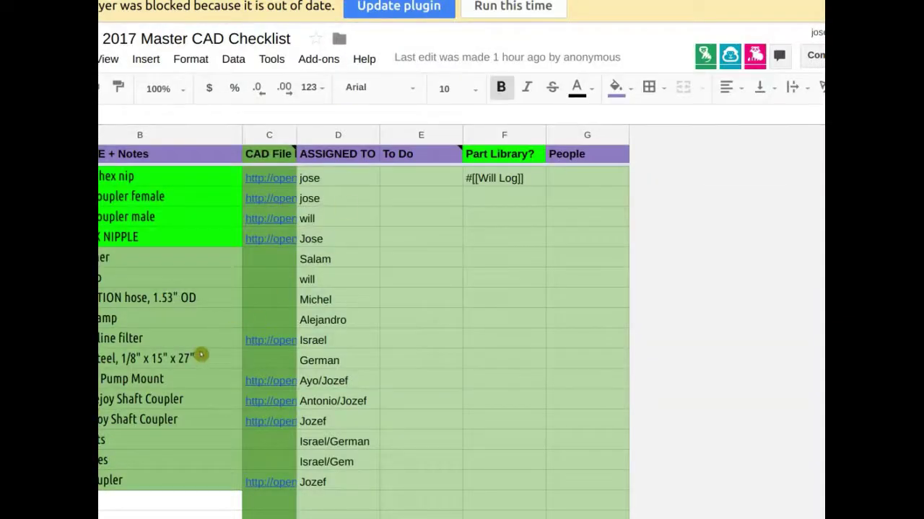
pyautogui.scroll(4, 176, 351)
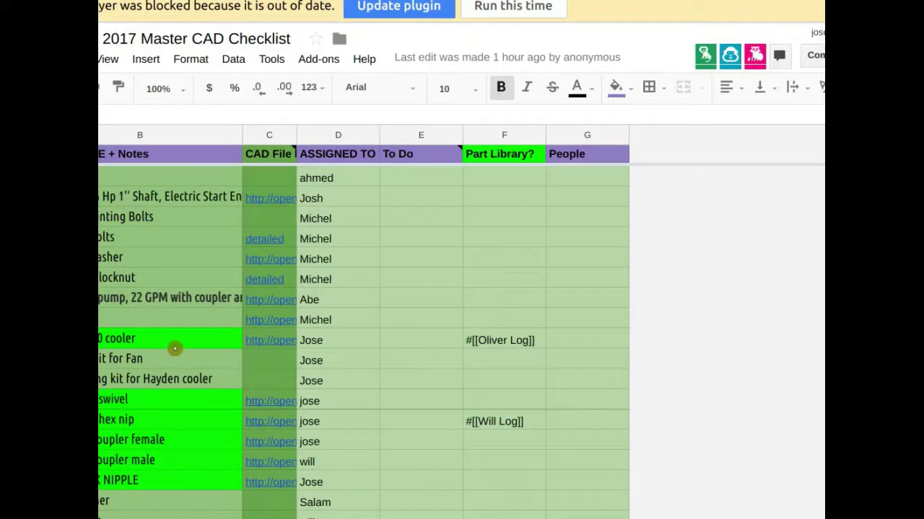
pyautogui.scroll(-2, 174, 349)
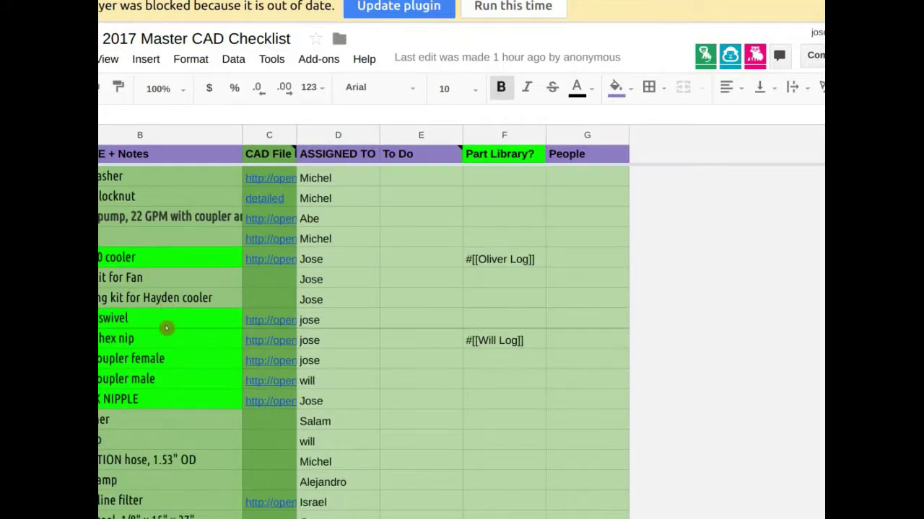
pyautogui.scroll(-3, 161, 335)
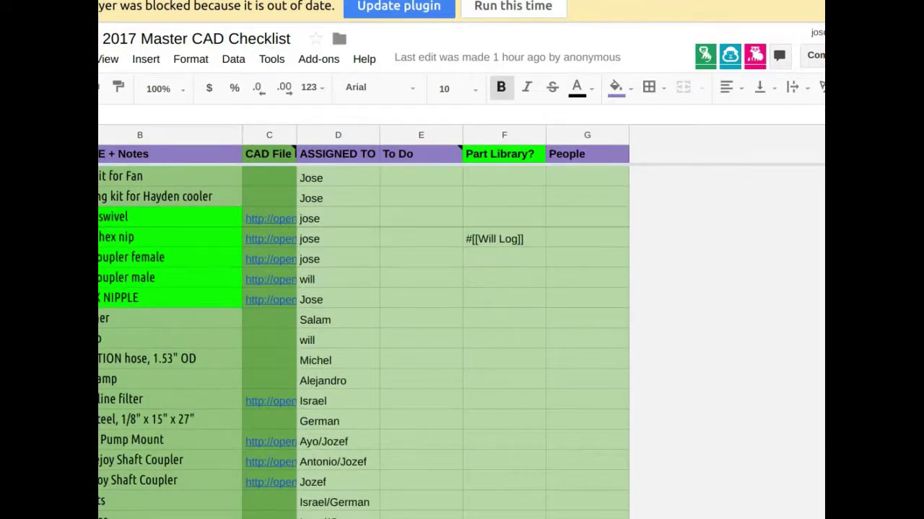
pyautogui.scroll(1, 224, 375)
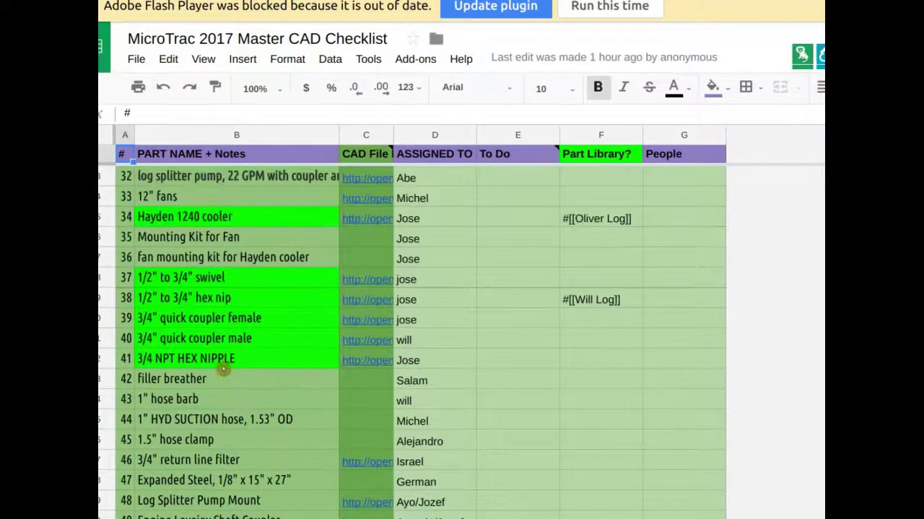
pyautogui.scroll(-2, 218, 372)
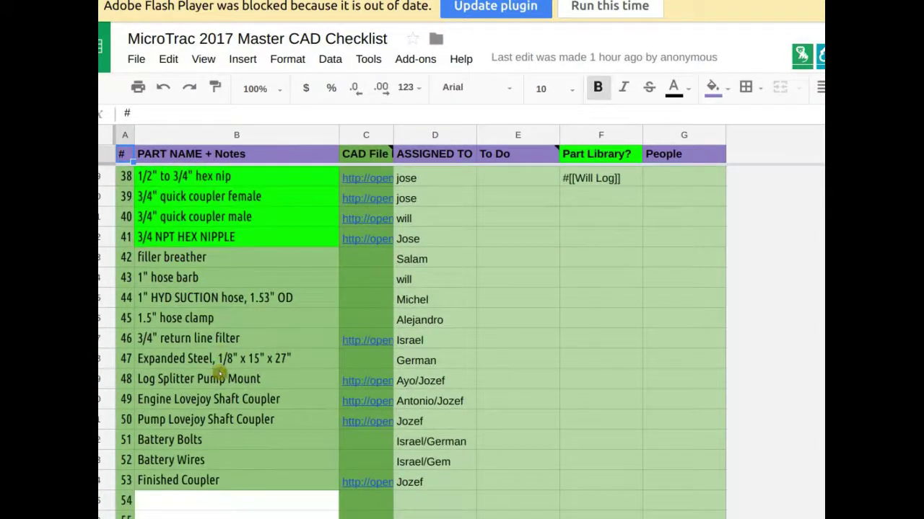
pyautogui.scroll(2, 207, 383)
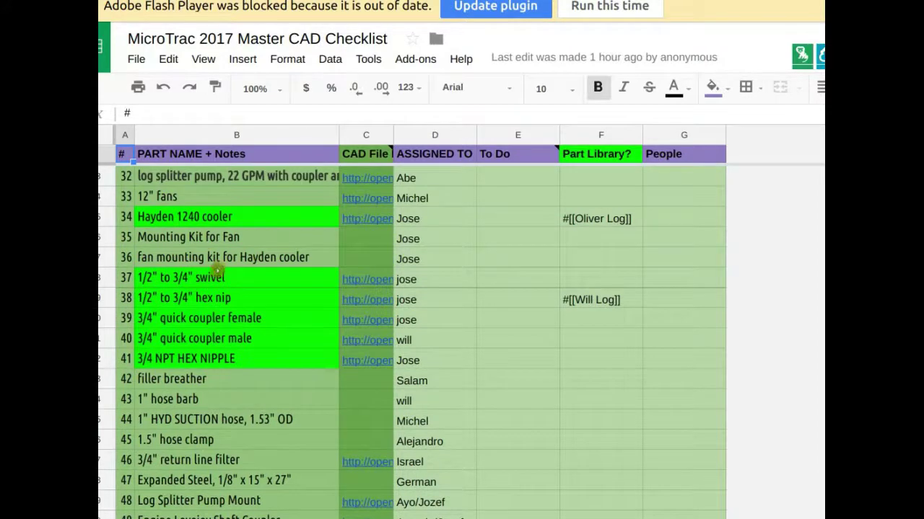
pyautogui.scroll(2, 212, 273)
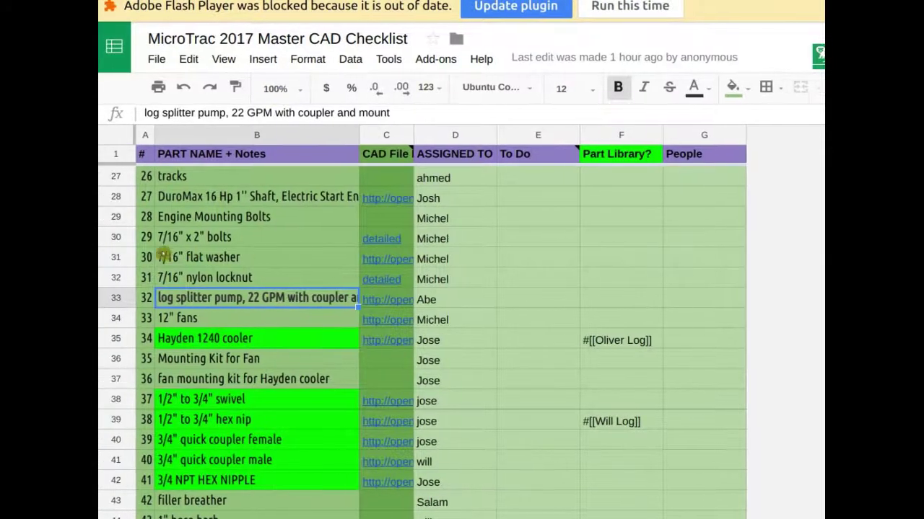
# Step: Insert a row above the 12" fans entry and enter PUMP MOUNT BRACKET as its part name
pyautogui.click(106, 319)
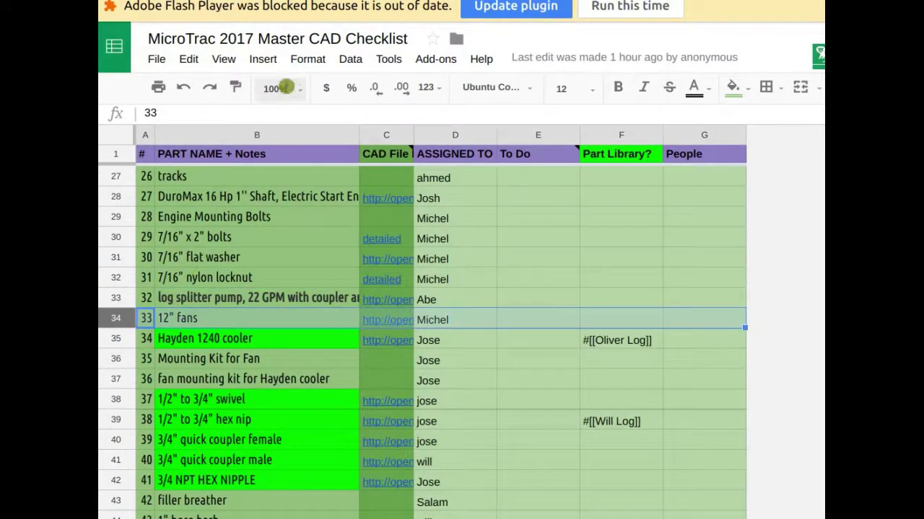
pyautogui.click(262, 59)
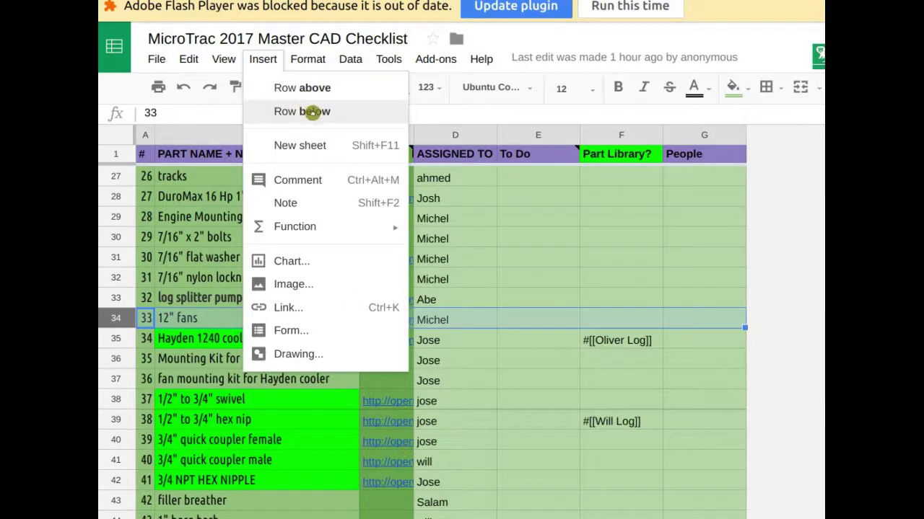
pyautogui.click(310, 88)
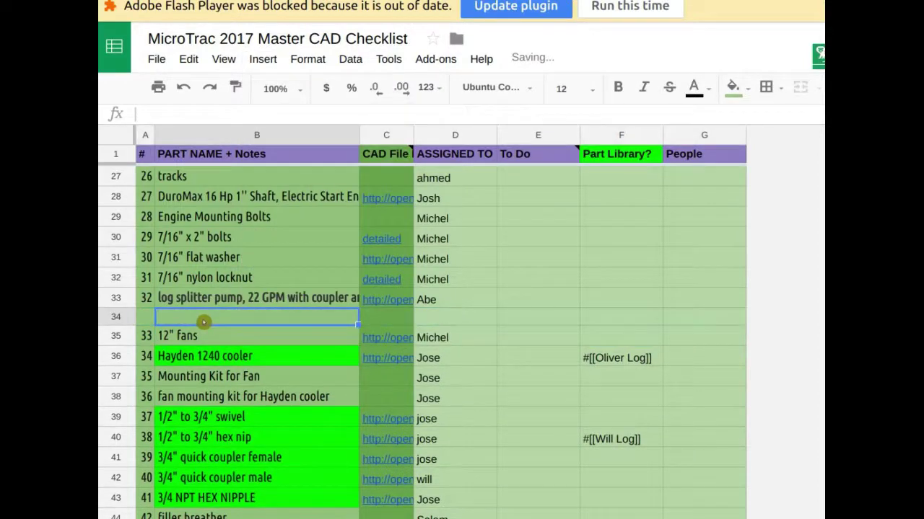
pyautogui.write('PUMP MOUNT')
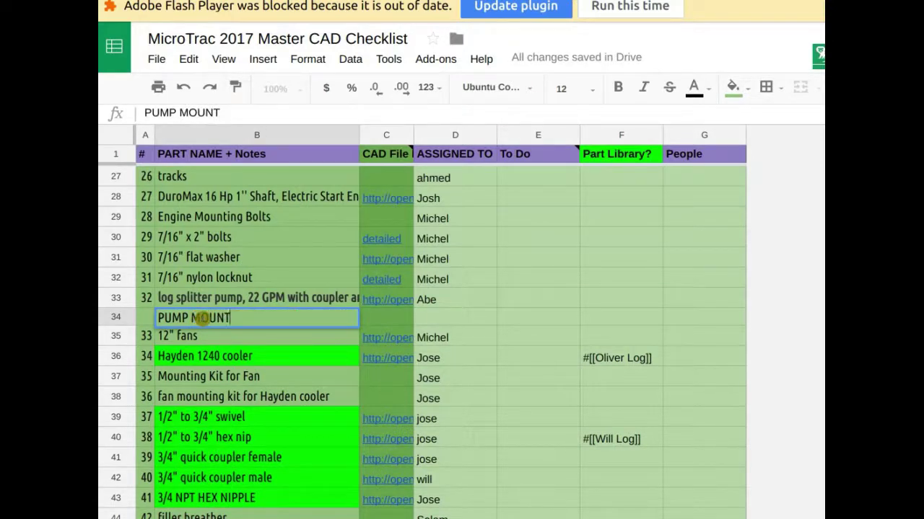
pyautogui.write(' BRACKET')
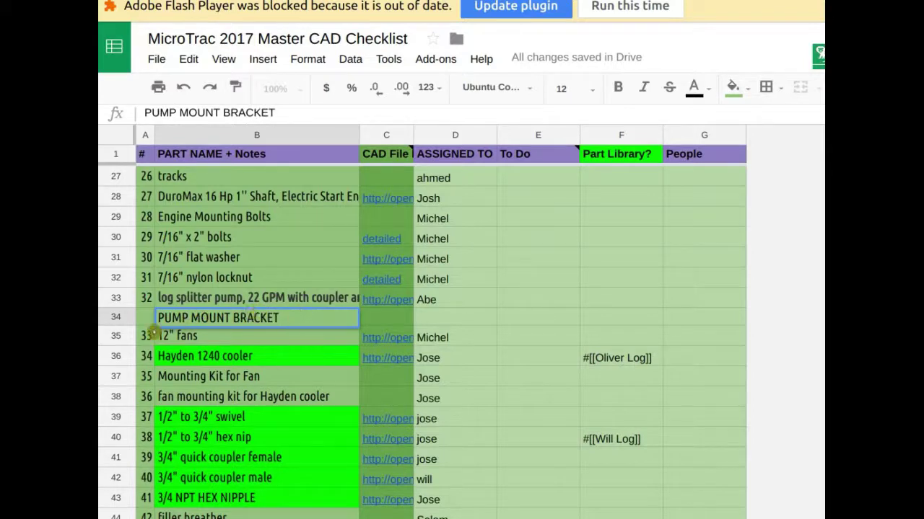
# Step: Insert a row above PUMP MOUNT BRACKET and enter Spider coupler as its part name
pyautogui.click(116, 317)
pyautogui.click(262, 59)
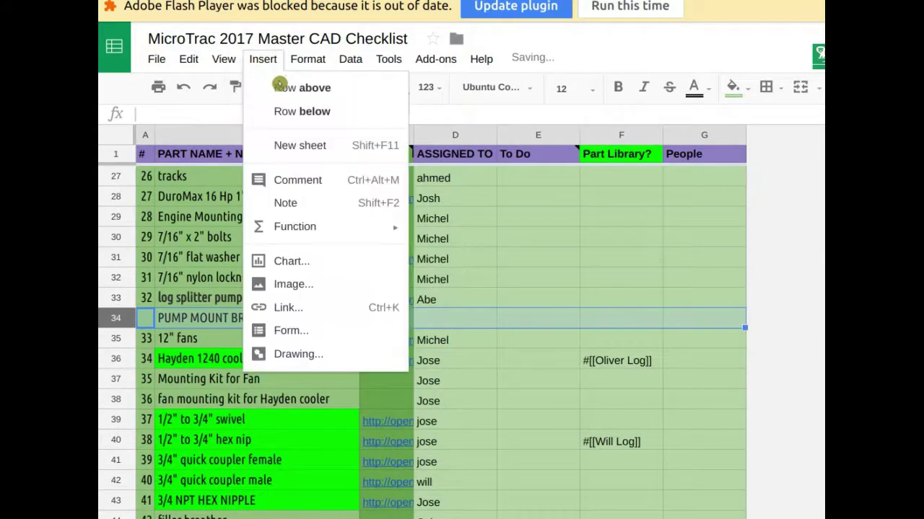
pyautogui.click(283, 86)
pyautogui.click(194, 318)
pyautogui.write('S')
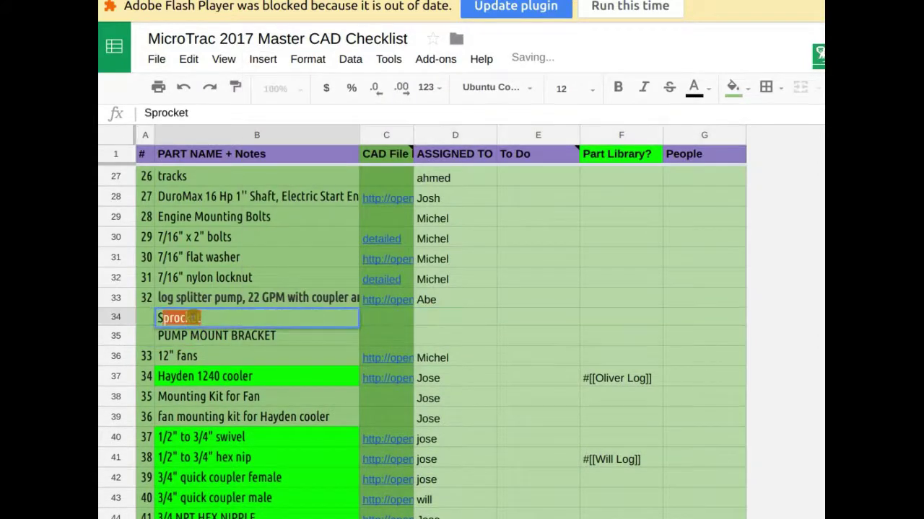
pyautogui.write('P')
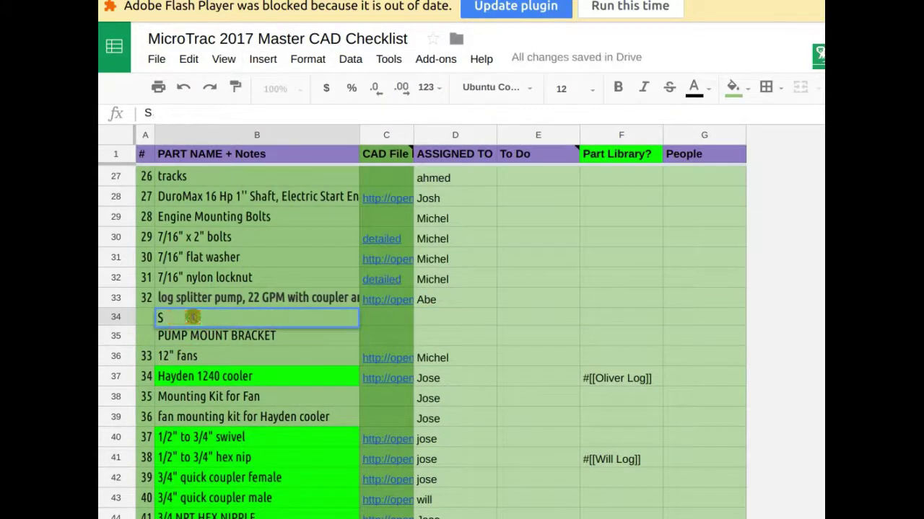
pyautogui.write('ider coupler')
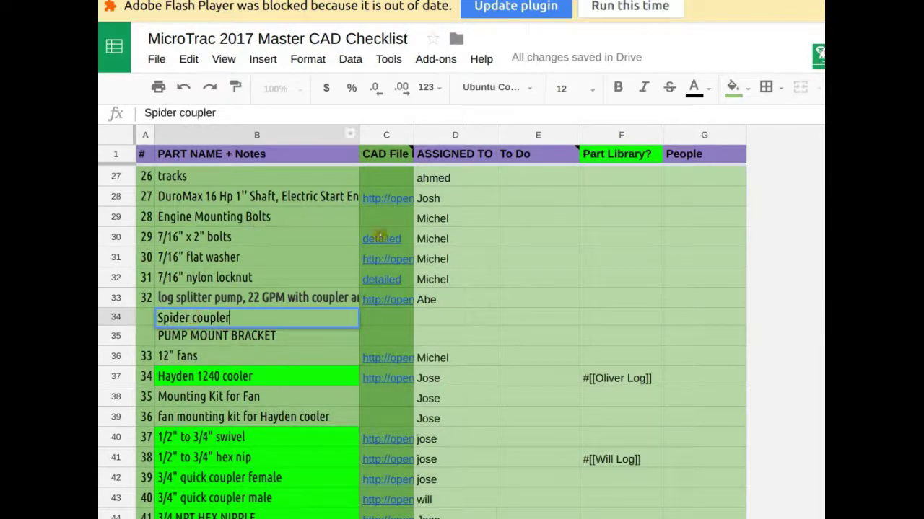
pyautogui.click(392, 303)
pyautogui.click(288, 319)
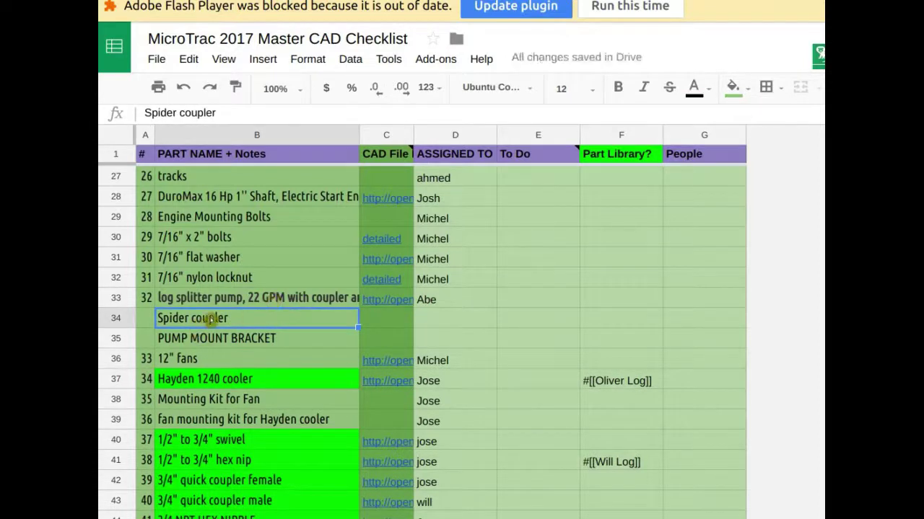
pyautogui.click(259, 345)
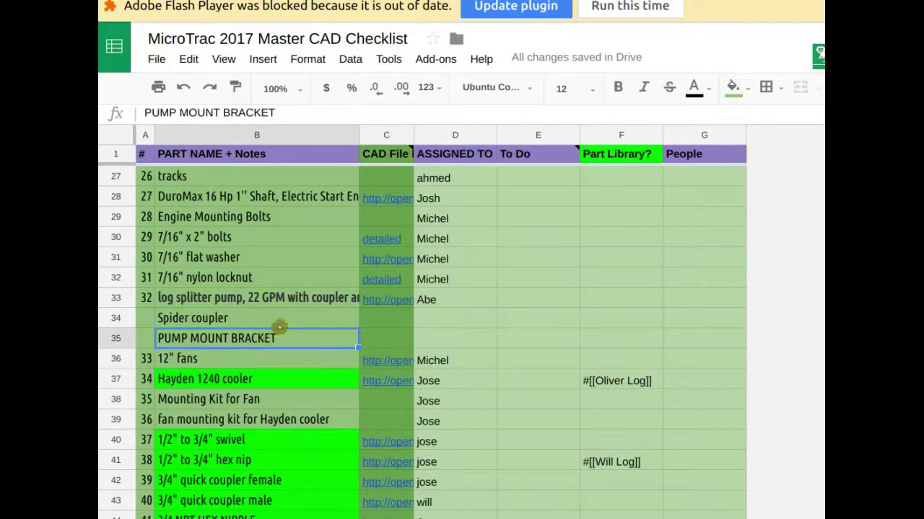
# Step: Assign both the Spider coupler and the PUMP MOUNT BRACKET to the same teammate as the DuroMax engine
pyautogui.click(437, 324)
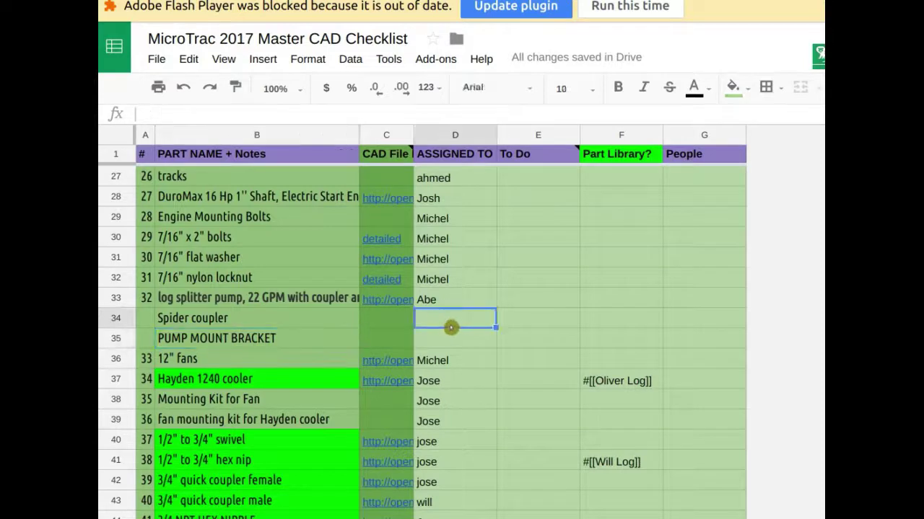
pyautogui.scroll(-1, 454, 358)
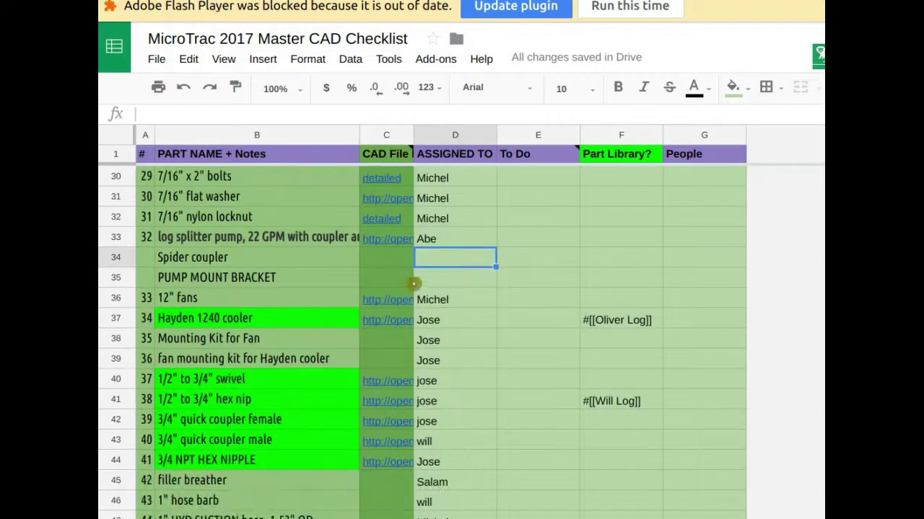
pyautogui.scroll(1, 415, 285)
pyautogui.write('Josah')
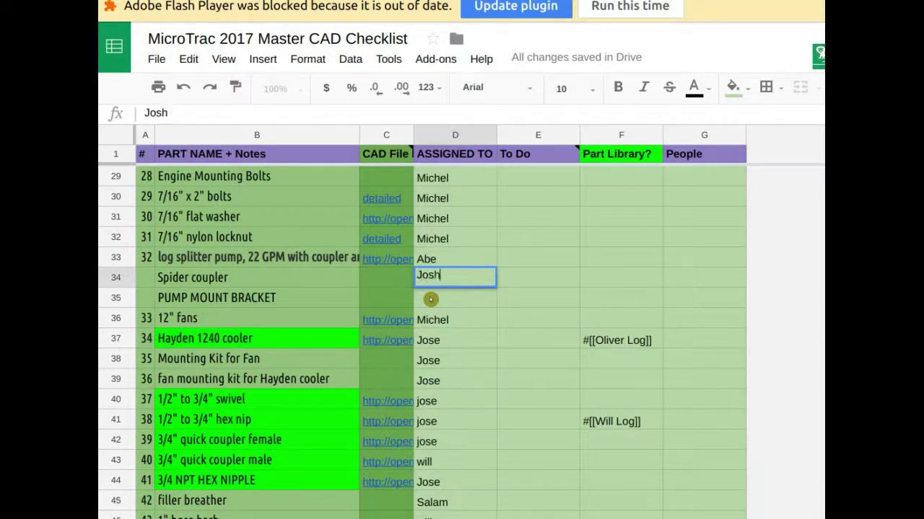
pyautogui.press('Return')
pyautogui.write('Josh')
pyautogui.press('Return')
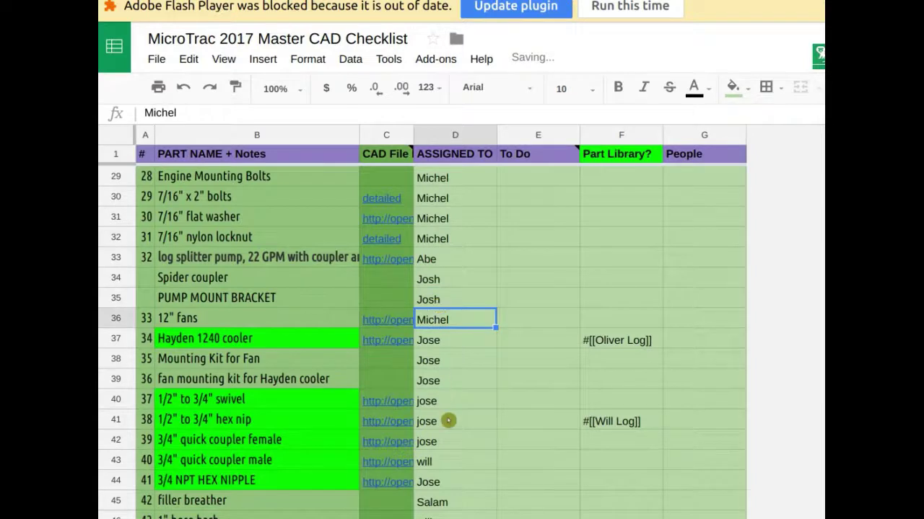
# Step: Review the checklist's parts and assignments from the power cube entries up to the master CAD file, looking for missing tractor parts
pyautogui.scroll(2, 448, 421)
pyautogui.scroll(1, 457, 324)
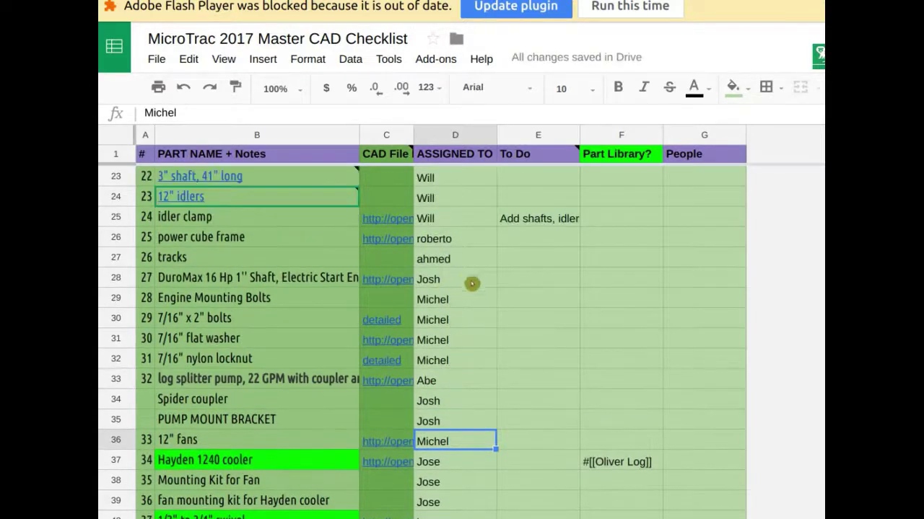
pyautogui.click(438, 284)
pyautogui.click(256, 283)
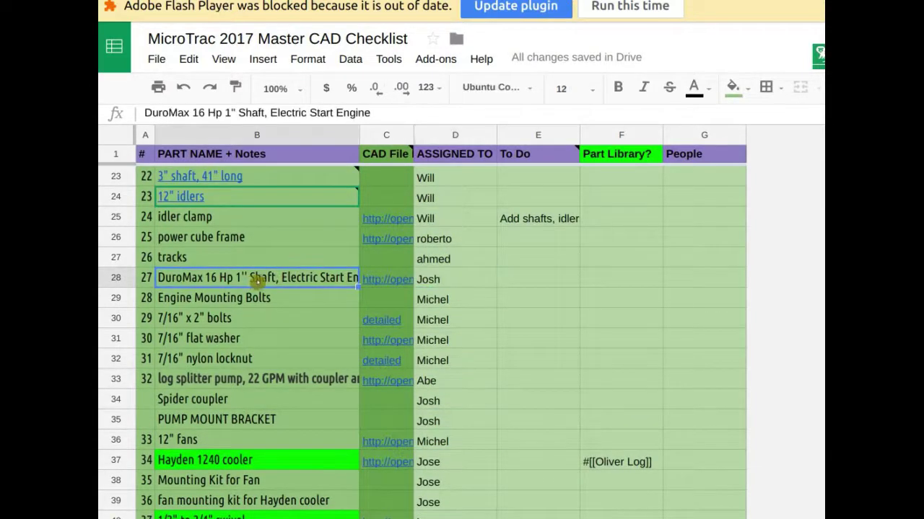
pyautogui.scroll(1, 368, 358)
pyautogui.scroll(5, 437, 356)
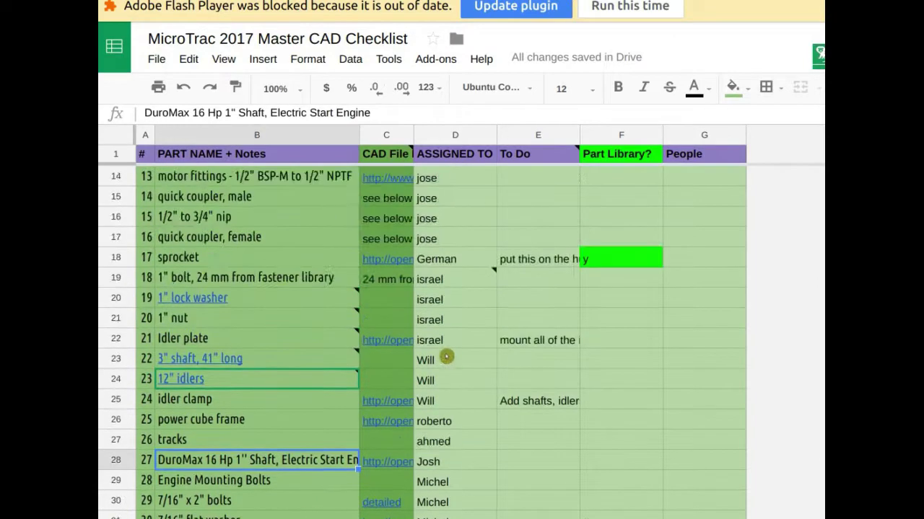
pyautogui.scroll(1, 448, 357)
pyautogui.scroll(-8, 449, 358)
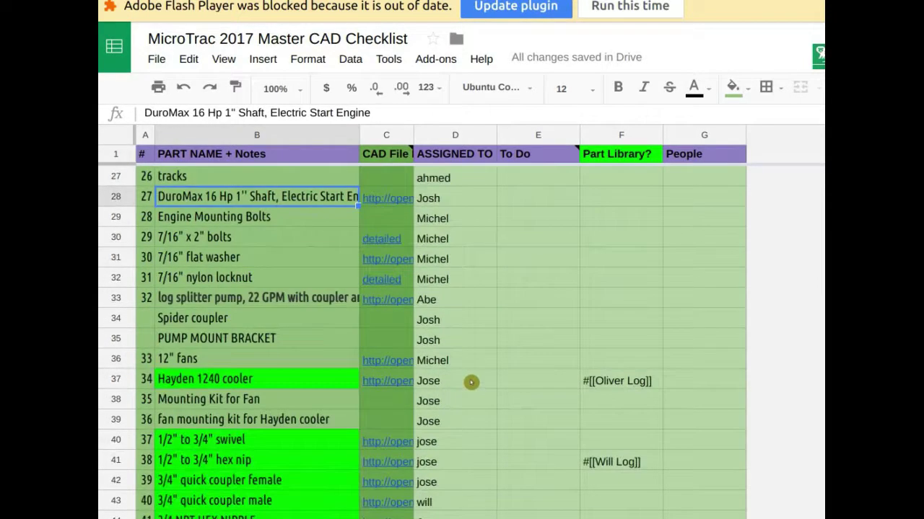
pyautogui.scroll(1, 471, 382)
pyautogui.scroll(-2, 496, 383)
pyautogui.scroll(5, 520, 396)
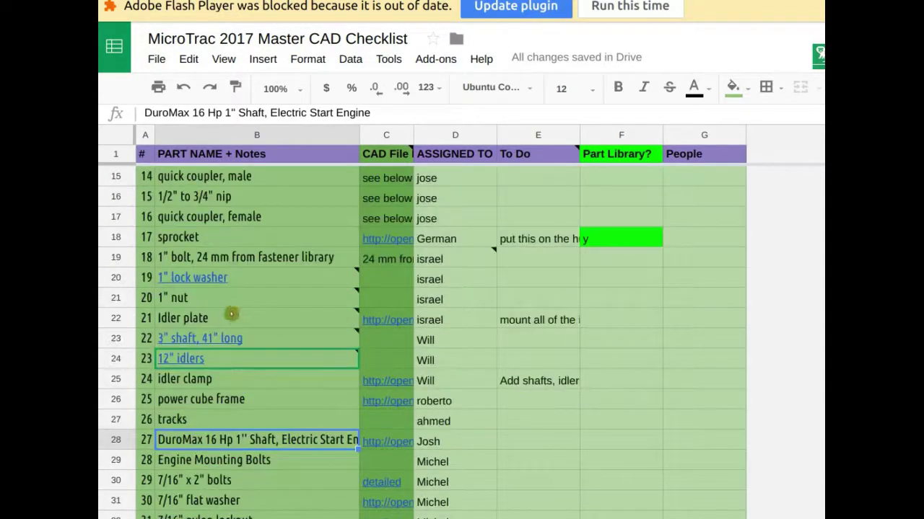
pyautogui.click(117, 258)
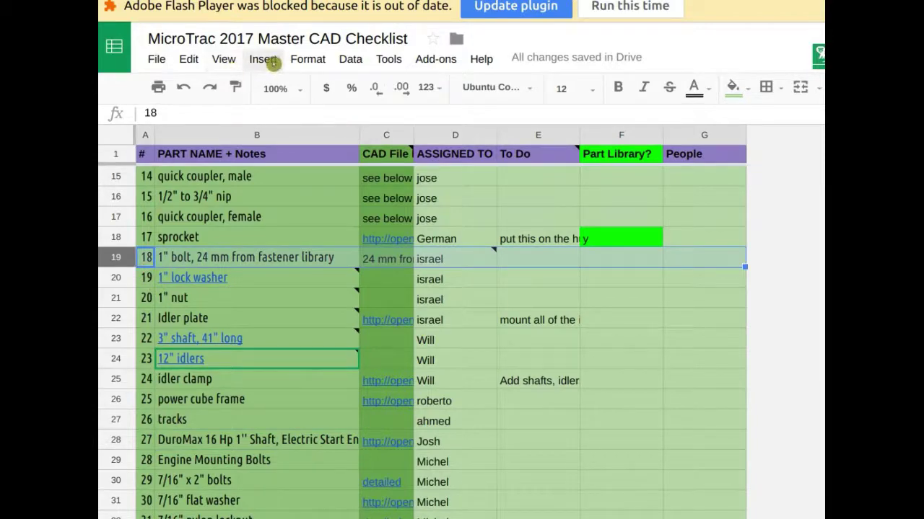
pyautogui.scroll(4, 338, 256)
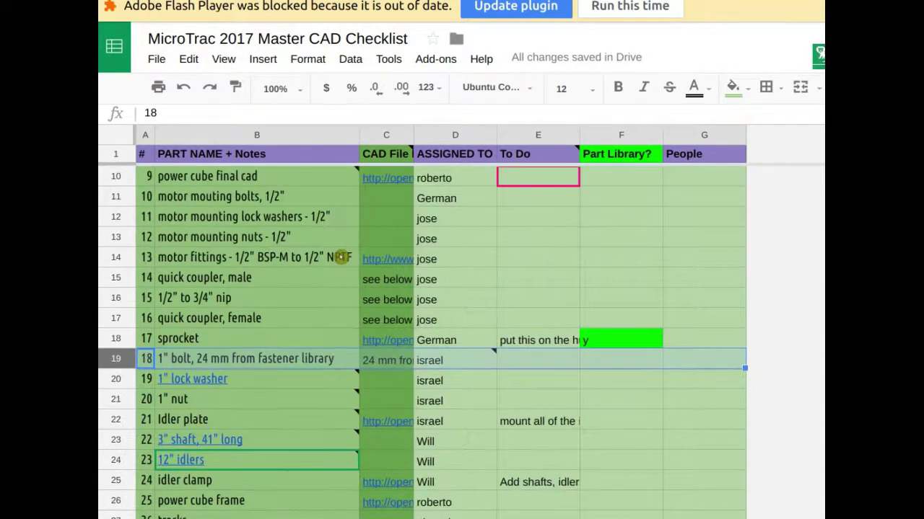
pyautogui.scroll(1, 341, 255)
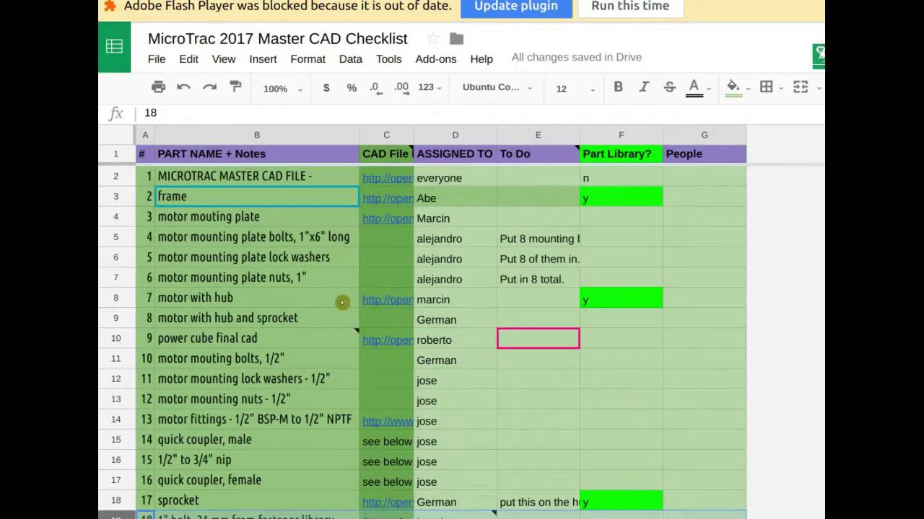
pyautogui.scroll(-2, 342, 303)
pyautogui.scroll(-3, 341, 303)
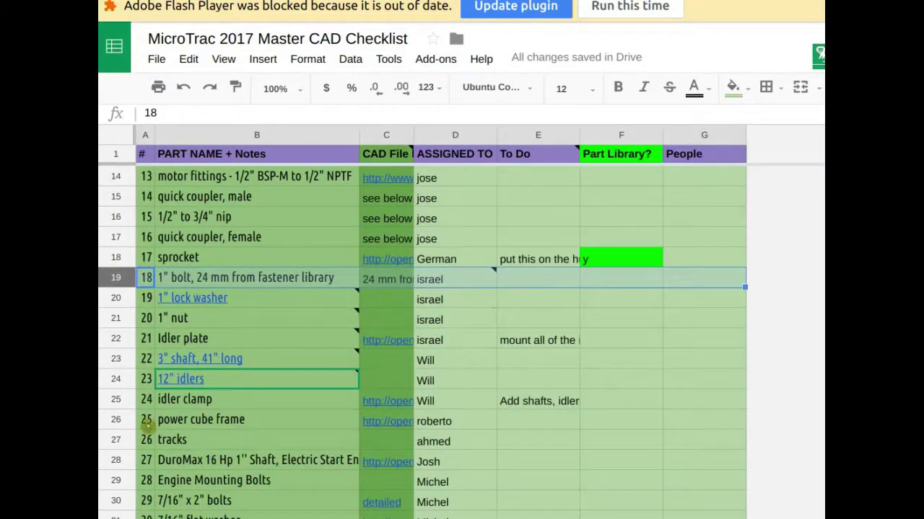
# Step: Insert a row above the idler clamp entry and enter Loader arms as its part name
pyautogui.click(144, 399)
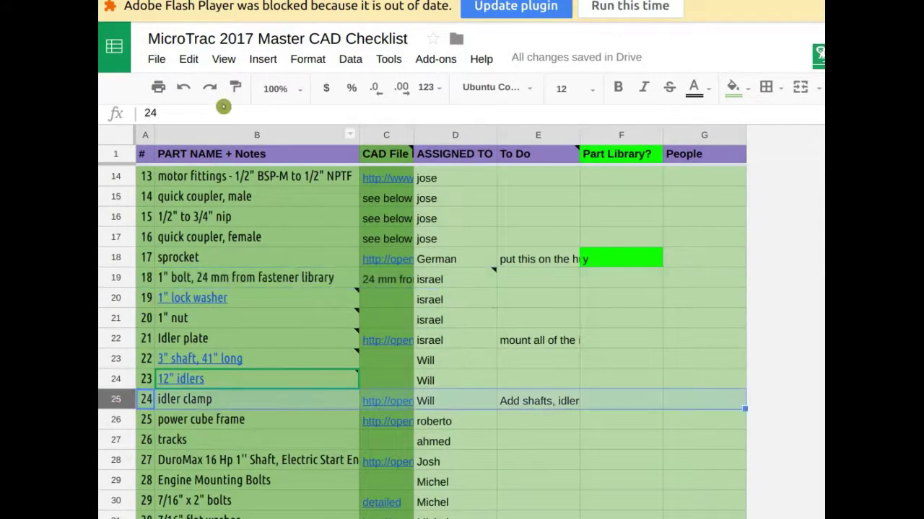
pyautogui.click(274, 66)
pyautogui.click(281, 89)
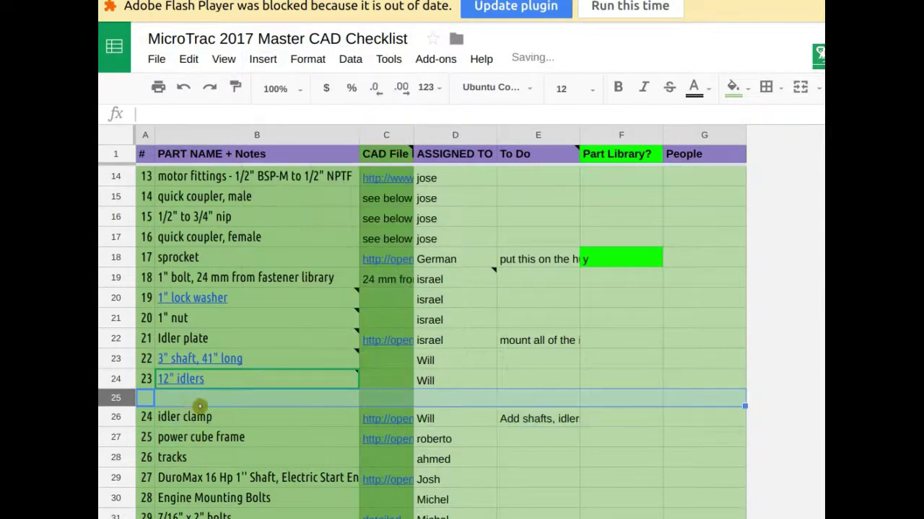
pyautogui.write('Loader arm')
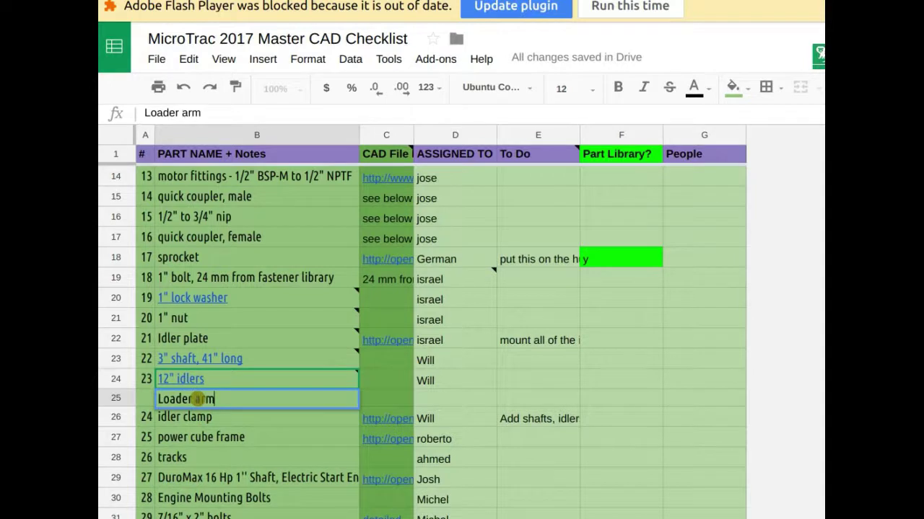
# Step: Insert a row above Loader arms and enter Insert the 3" shaft as its part name
pyautogui.click(111, 398)
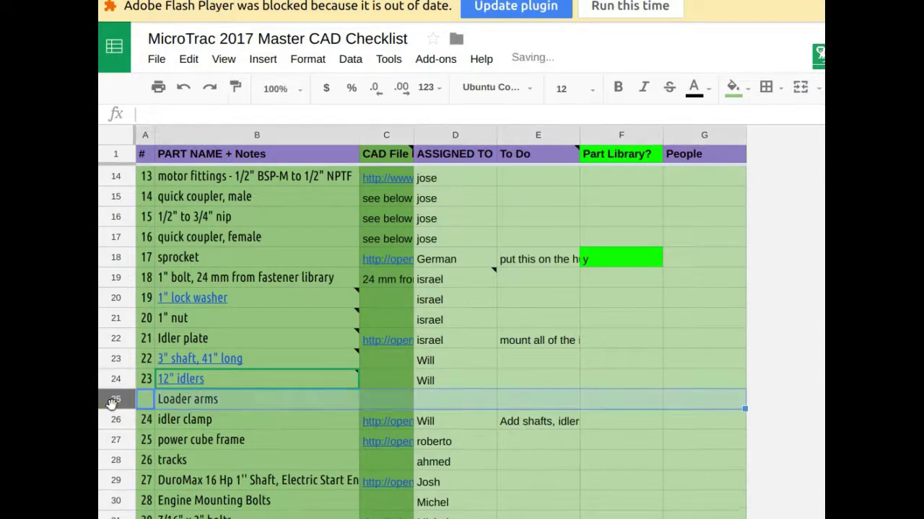
pyautogui.click(268, 60)
pyautogui.click(282, 86)
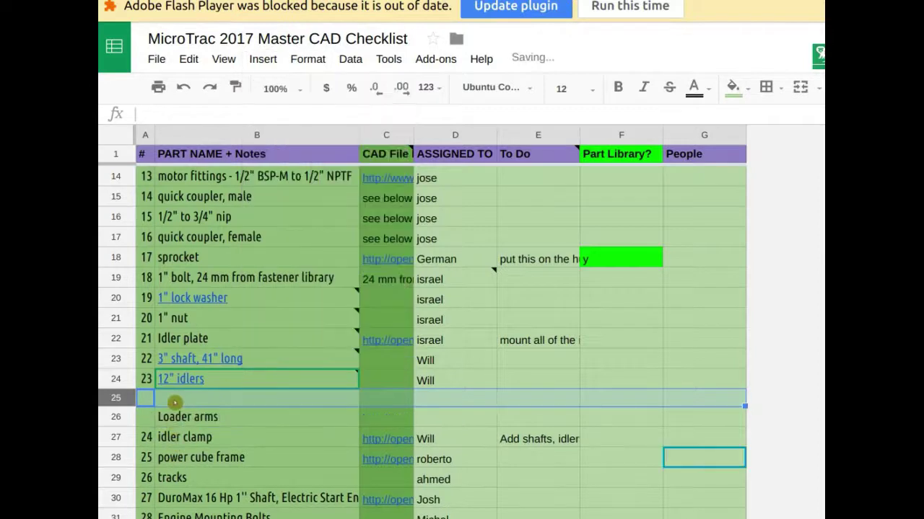
pyautogui.click(198, 401)
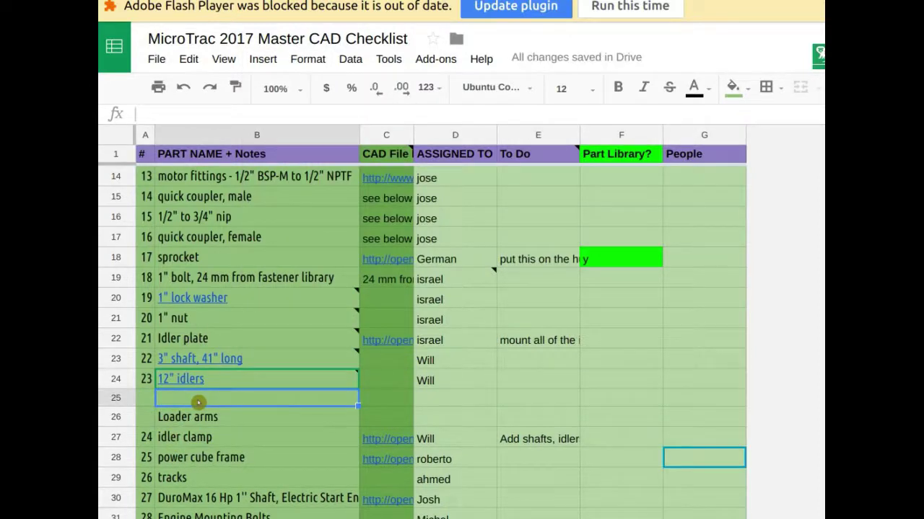
pyautogui.write('Insert the 2')
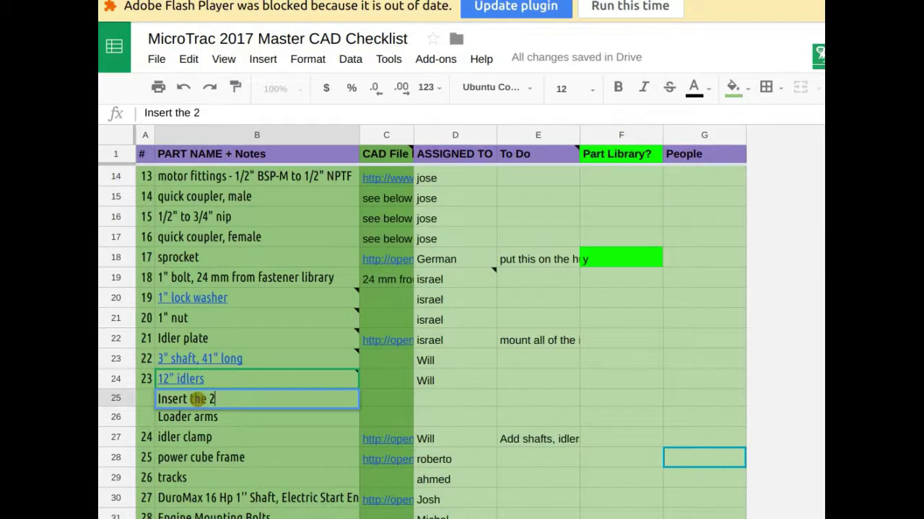
pyautogui.write('shaft')
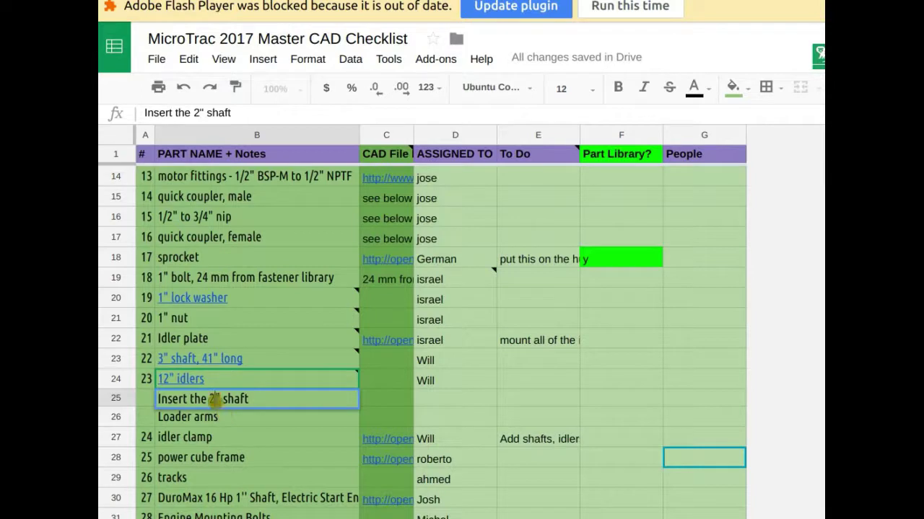
pyautogui.press('BackSpace')
pyautogui.write('3')
pyautogui.click(256, 399)
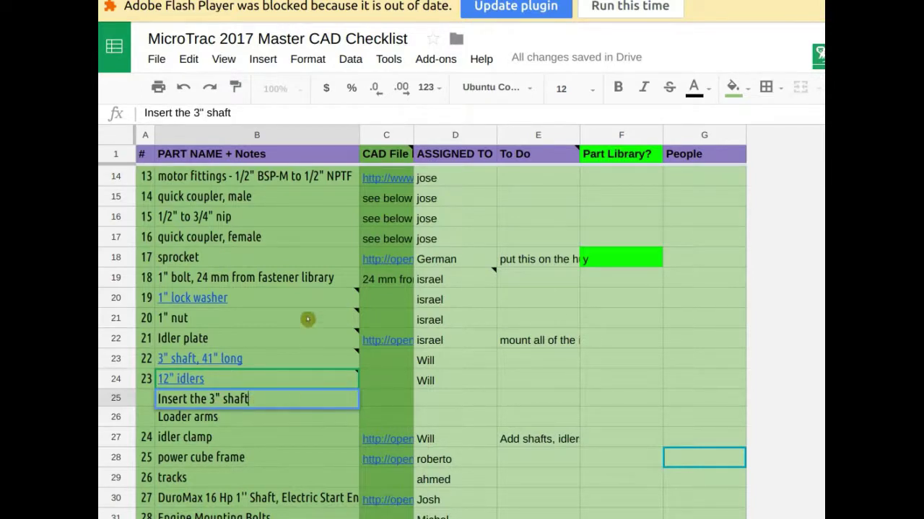
# Step: Switch to the 3D tractor model, examine the stub shafts, uprights and wheel plates around the frame, and return to the checklist
pyautogui.hotkey('alt', 'Tab')
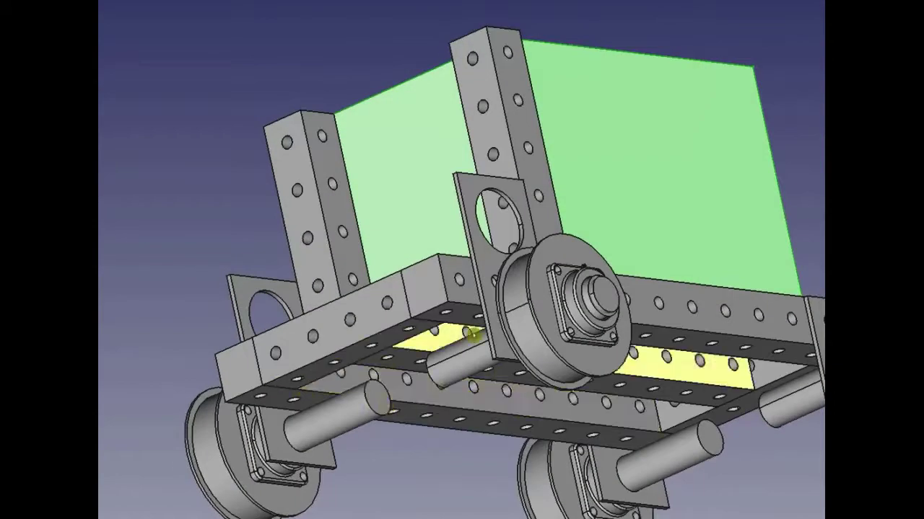
pyautogui.moveTo(632, 413); pyautogui.dragTo(360, 226)
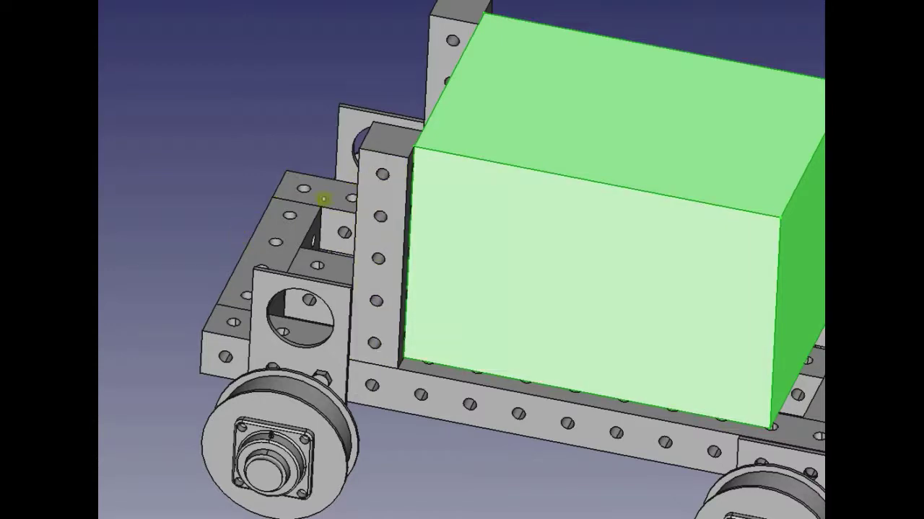
pyautogui.moveTo(363, 197); pyautogui.dragTo(449, 243)
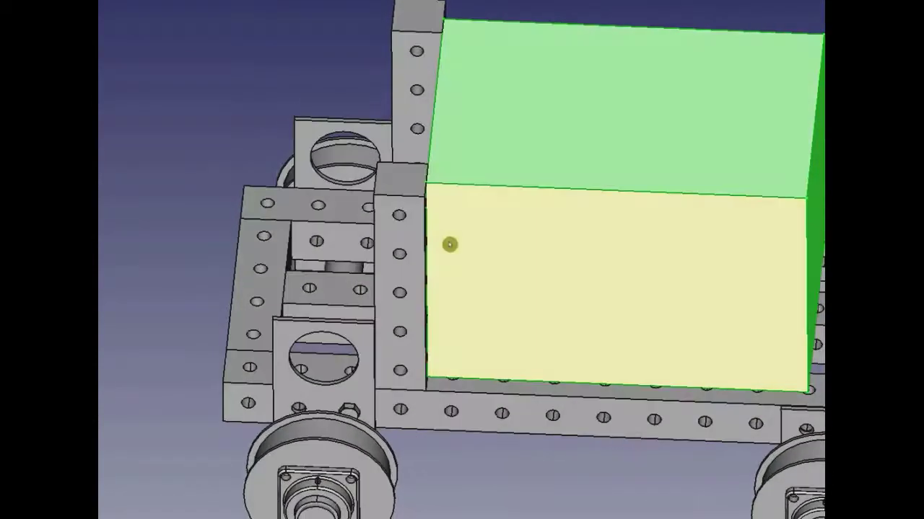
pyautogui.scroll(-2, 409, 246)
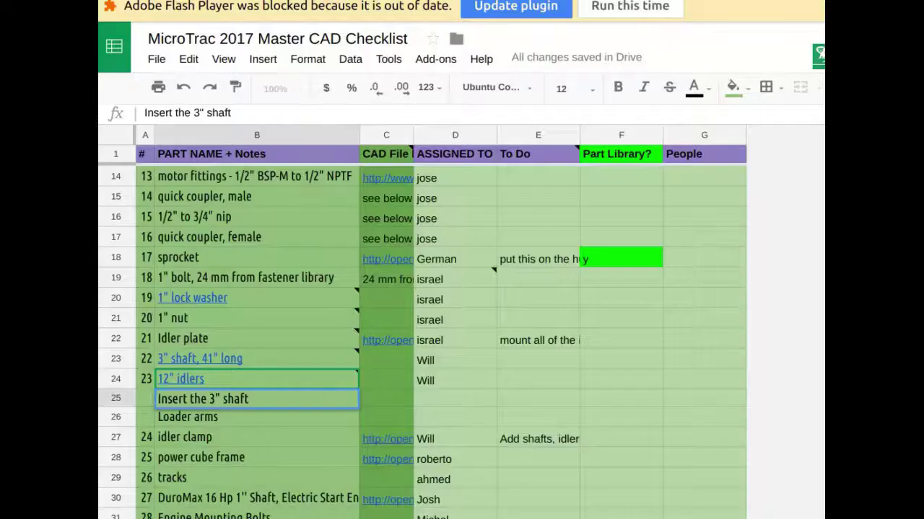
pyautogui.click(704, 237)
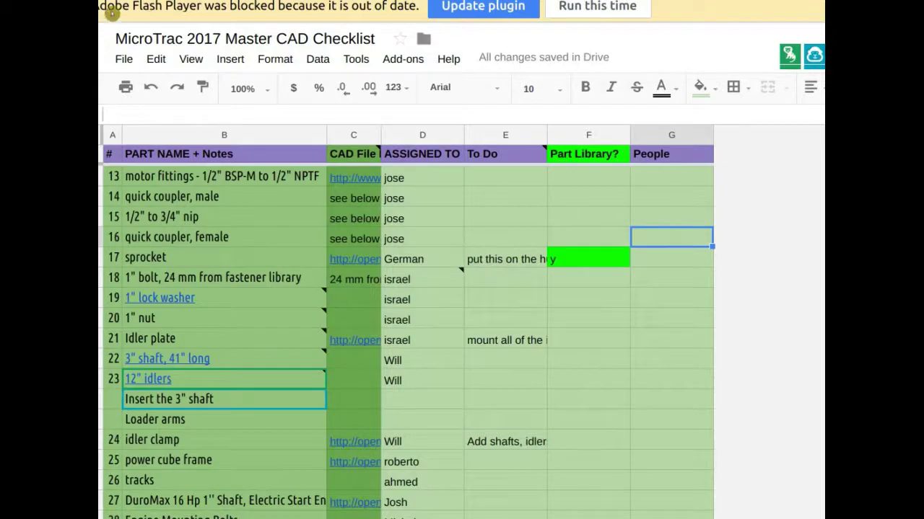
# Step: Switch to the MicroTrac v17.10 Concept presentation and open the Clamps slide
pyautogui.hotkey('ctrl', 'Tab')
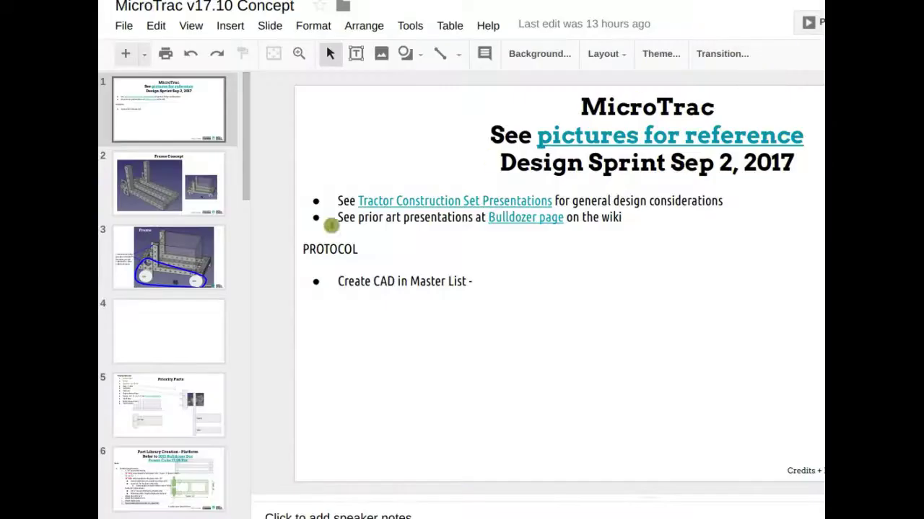
pyautogui.scroll(-6, 176, 375)
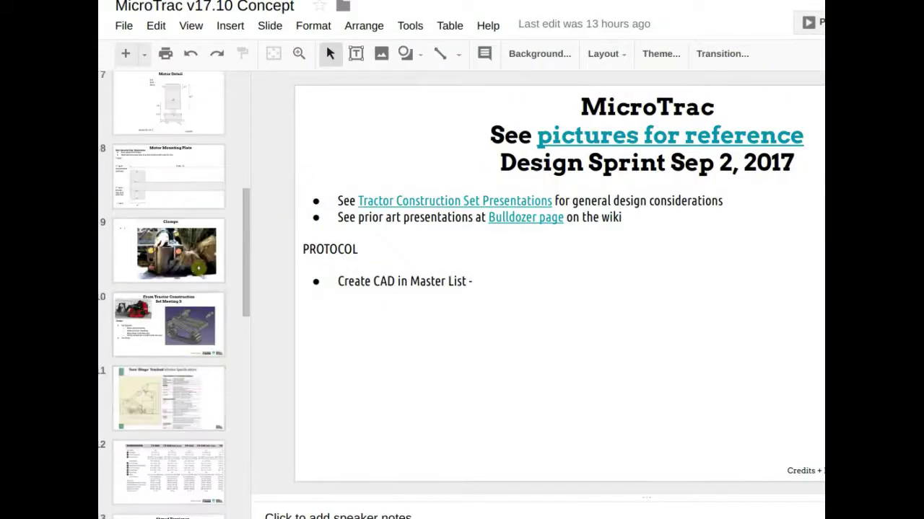
pyautogui.click(251, 258)
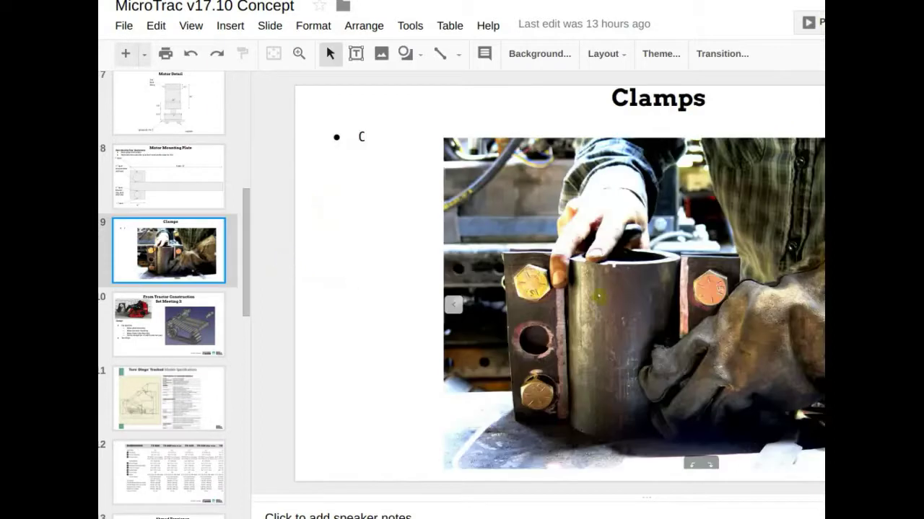
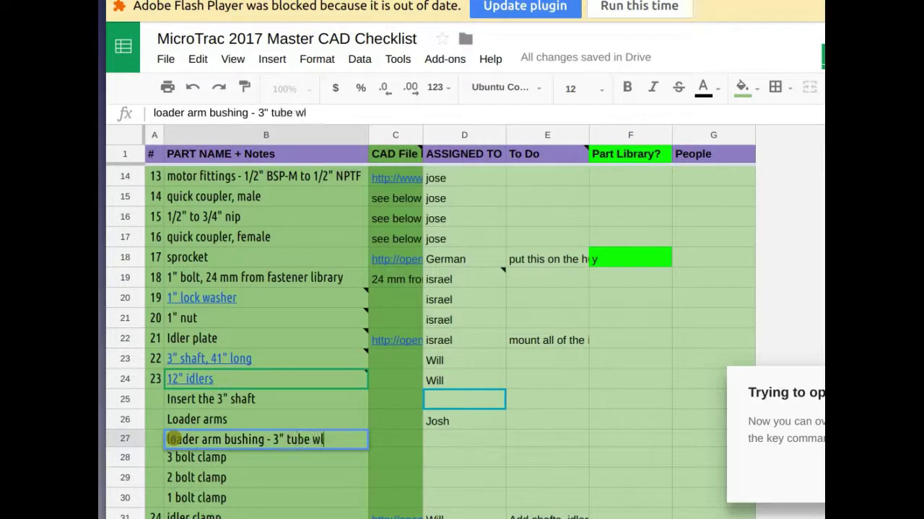
# Step: Complete the part name in the row below Loader arms as loader arm bushing - 3" tube welded to arms
pyautogui.write('arms')
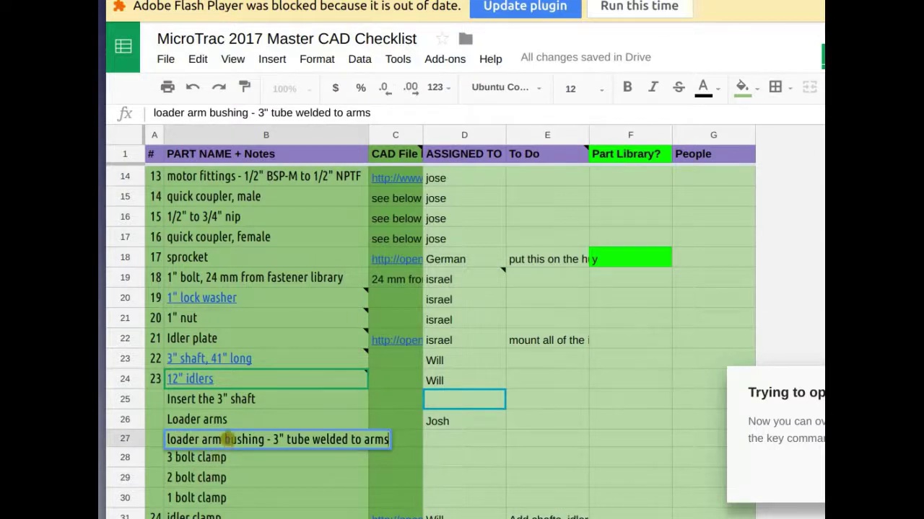
pyautogui.click(219, 403)
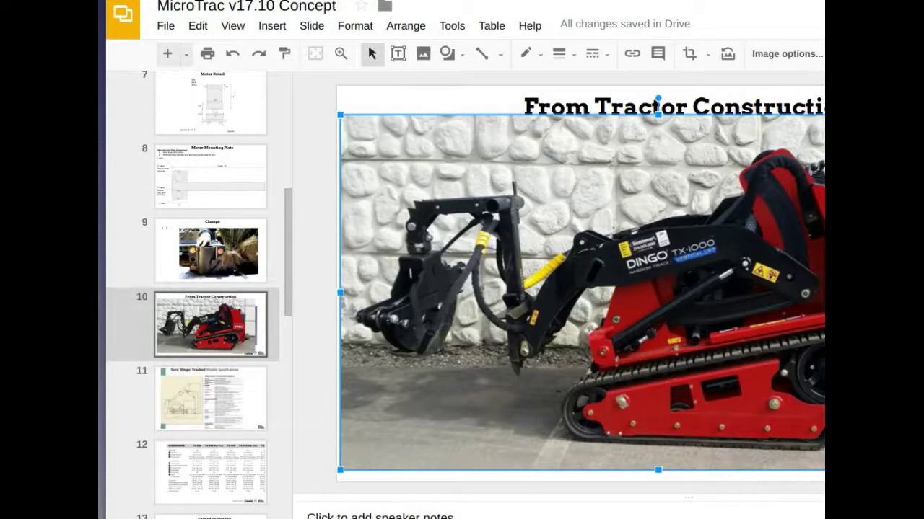
# Step: Undo the enlargement of the Toro Dingo picture in the concept presentation and open the Clamps slide
pyautogui.hotkey('ctrl', 'z')
pyautogui.scroll(-3, 209, 288)
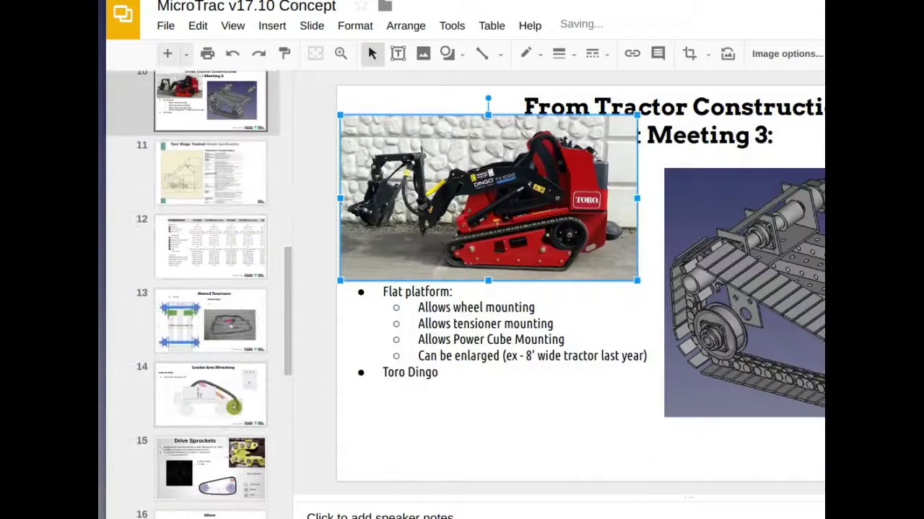
pyautogui.scroll(-5, 231, 371)
pyautogui.scroll(8, 227, 361)
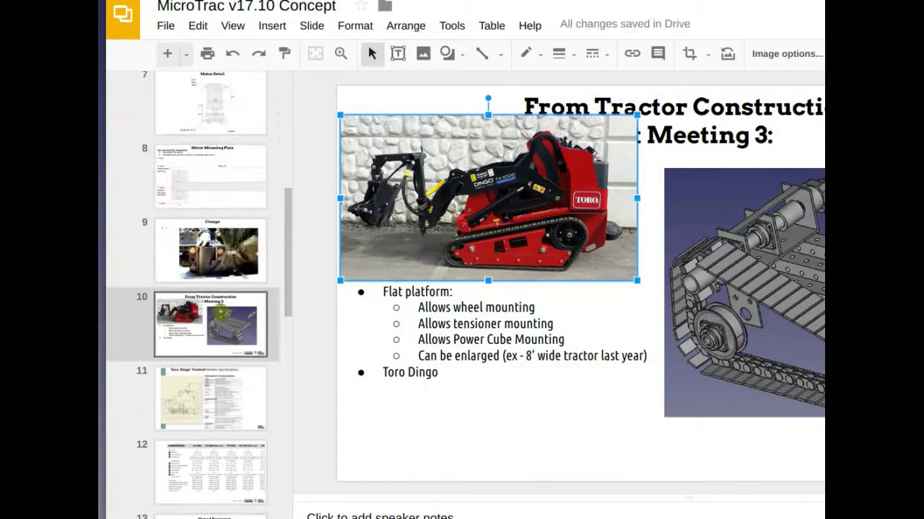
pyautogui.click(273, 251)
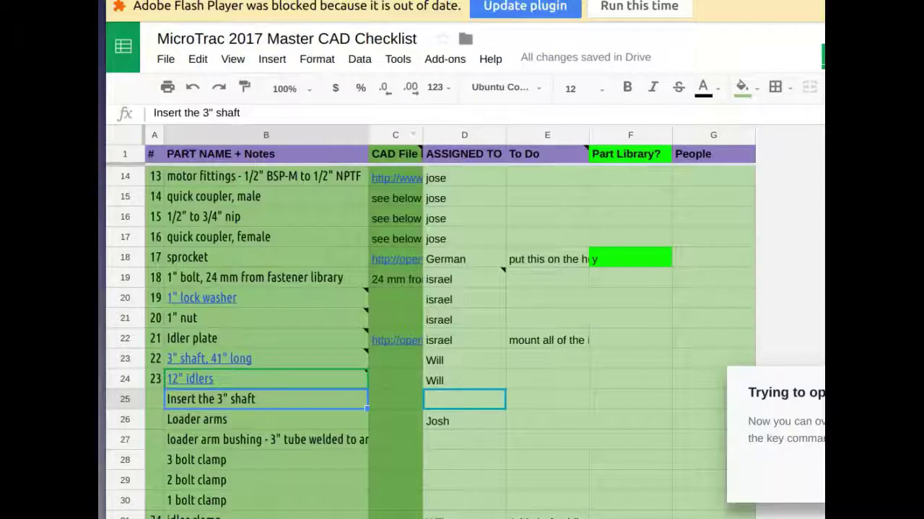
# Step: Link the 3 bolt clamp part name in the checklist to the Clamps slide of the concept presentation
pyautogui.click(241, 428)
pyautogui.doubleClick(191, 399)
pyautogui.click(191, 399)
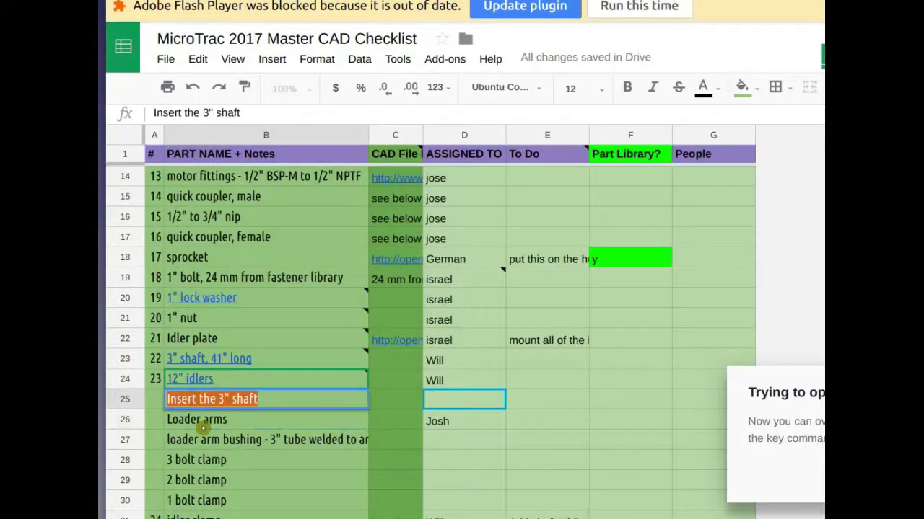
pyautogui.click(198, 459)
pyautogui.doubleClick(199, 460)
pyautogui.tripleClick(199, 460)
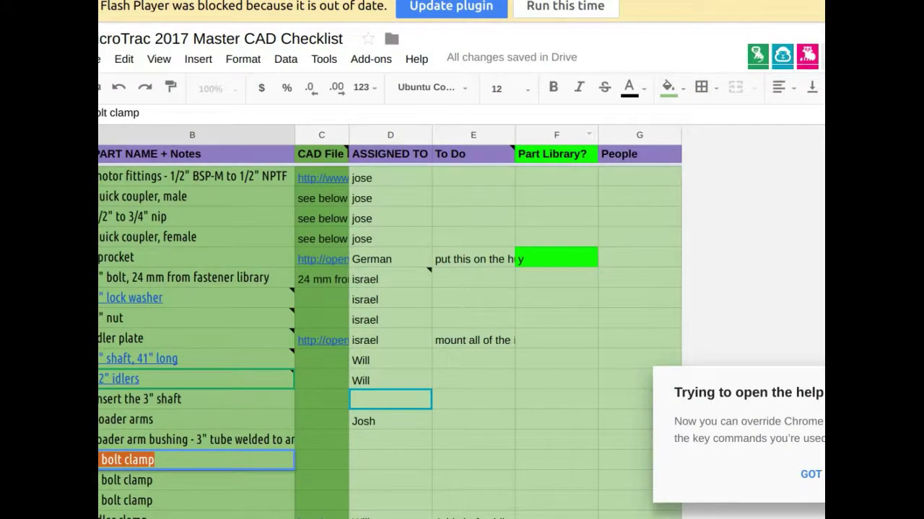
pyautogui.hotkey('ctrl', 'h')
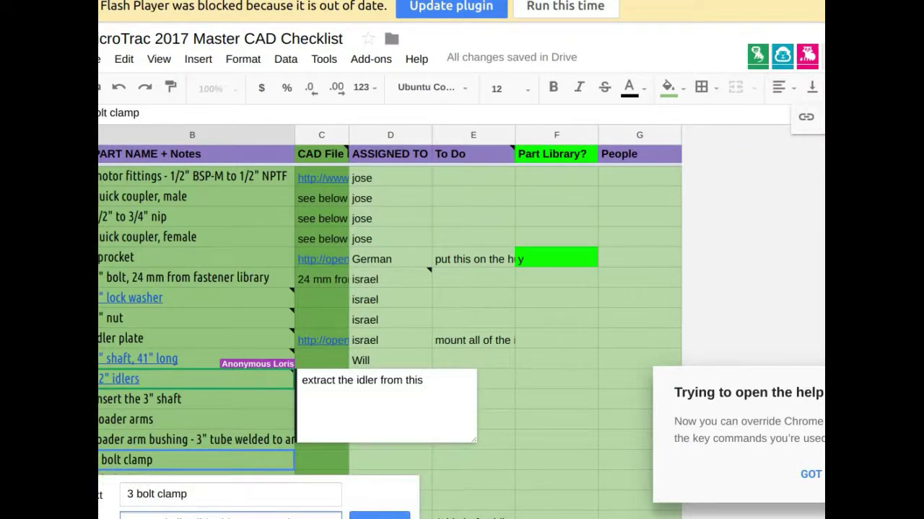
pyautogui.press('Escape')
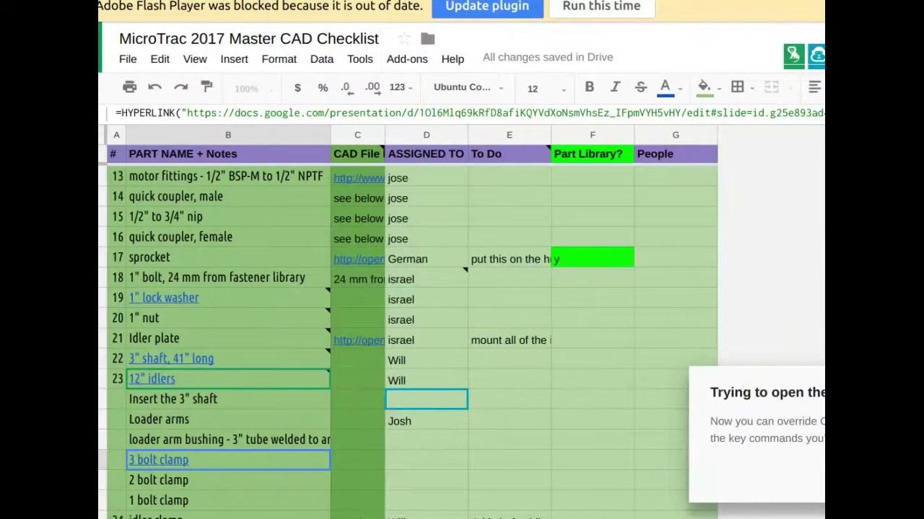
# Step: Review the checklist's assignments from the master CAD file down to the engine mounting parts, looking for unassigned entries
pyautogui.scroll(1, 318, 452)
pyautogui.scroll(-2, 355, 452)
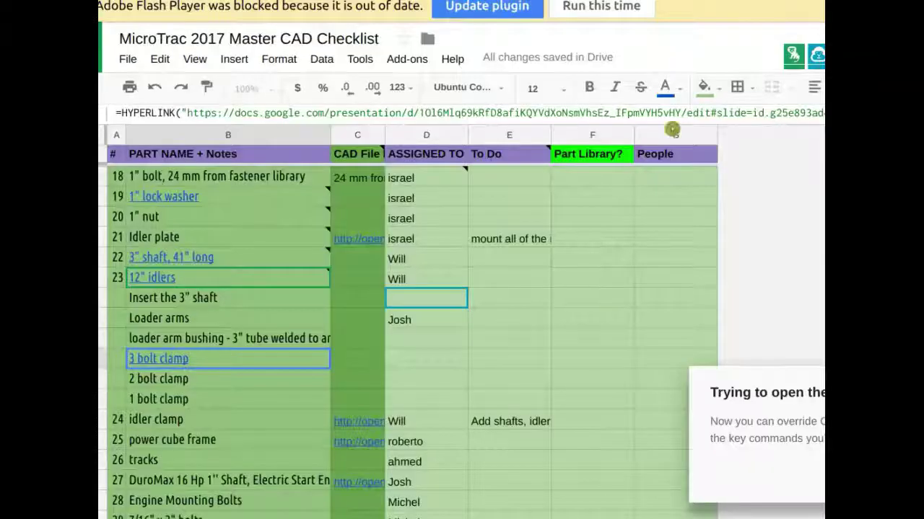
pyautogui.scroll(4, 456, 318)
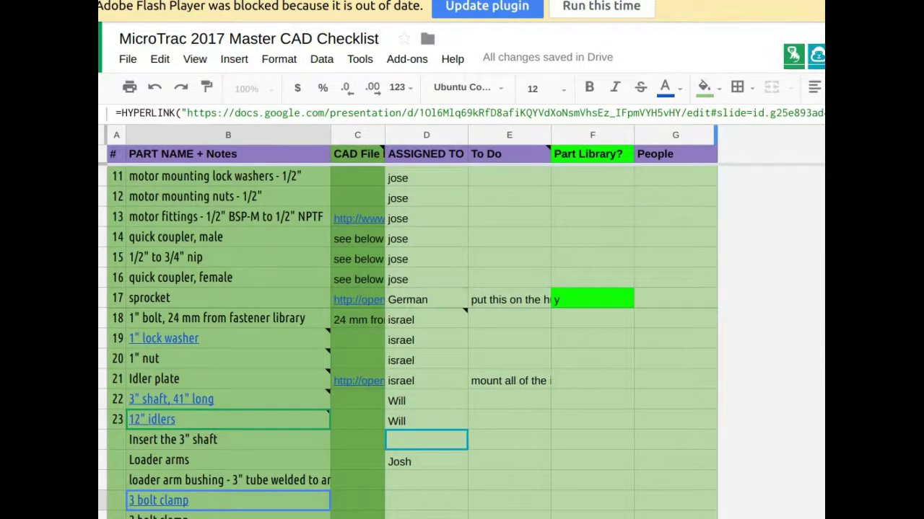
pyautogui.scroll(5, 556, 304)
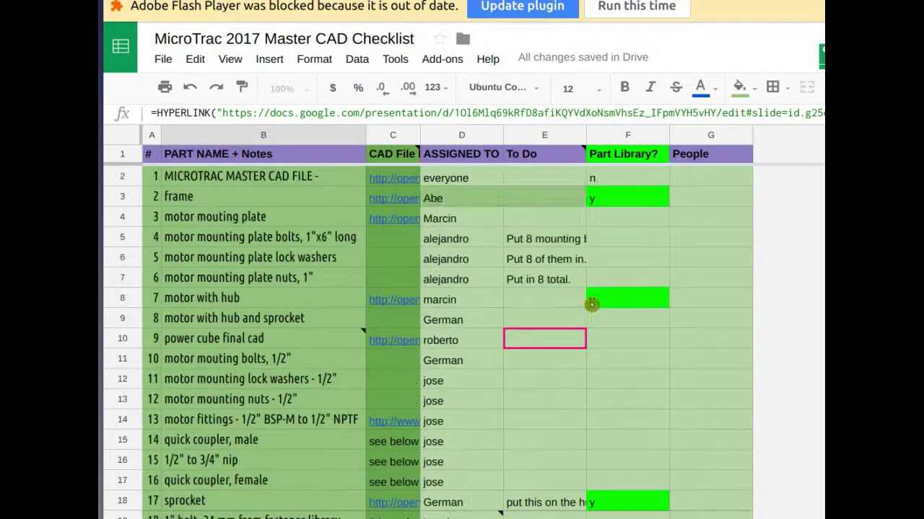
pyautogui.scroll(-6, 395, 266)
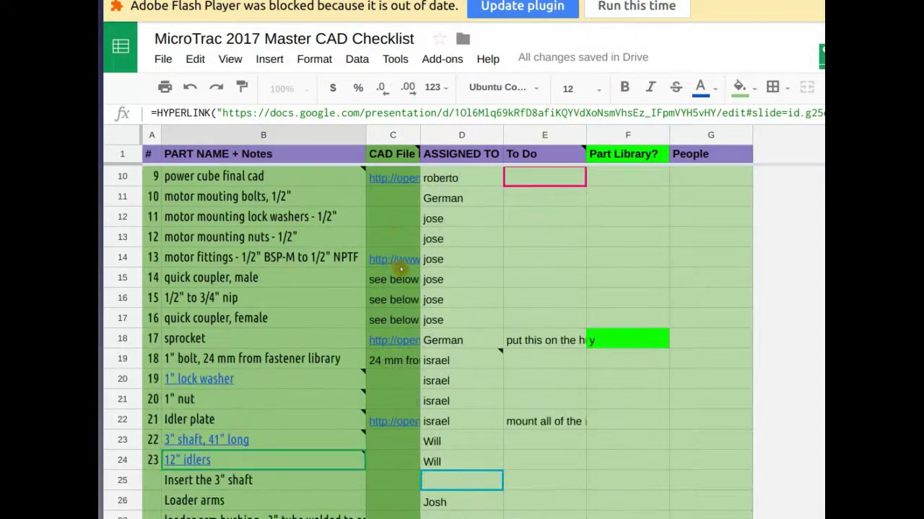
pyautogui.scroll(-1, 469, 359)
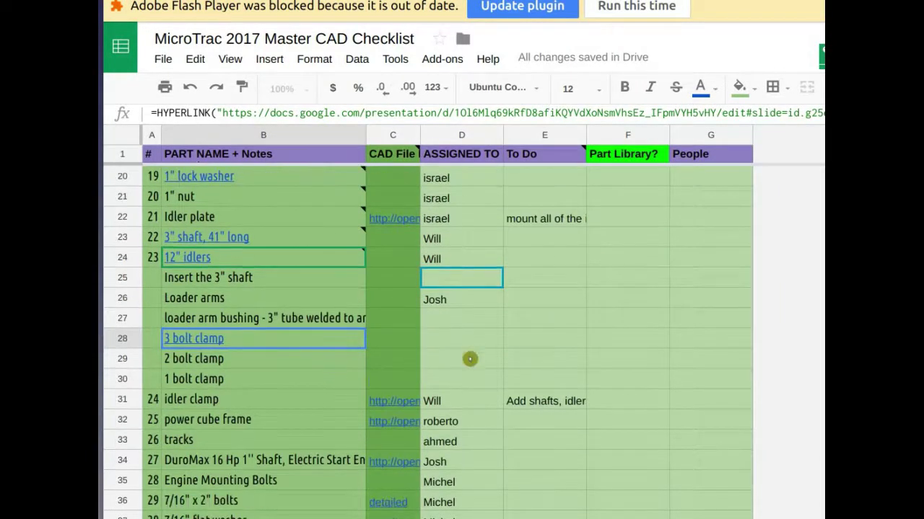
pyautogui.scroll(2, 442, 321)
pyautogui.scroll(5, 441, 320)
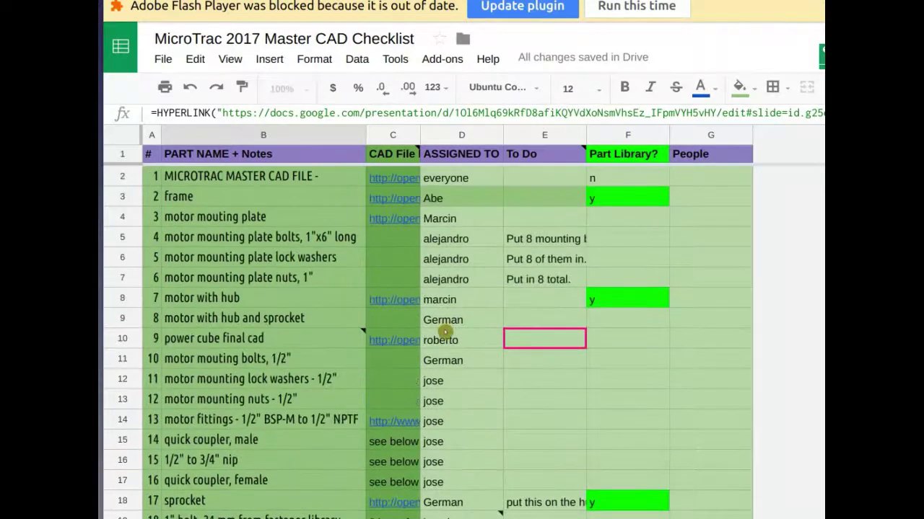
pyautogui.scroll(-5, 445, 332)
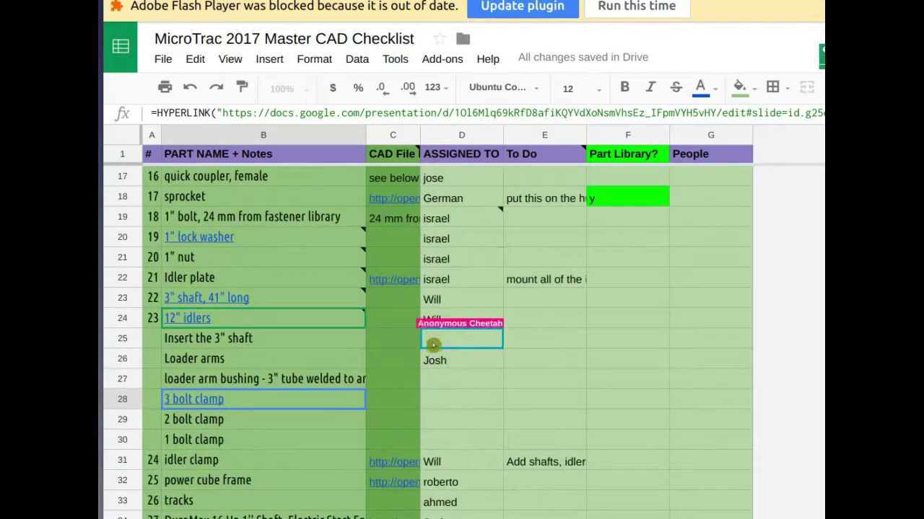
# Step: Assign the 3 bolt clamp to the person responsible for the frame
pyautogui.click(446, 344)
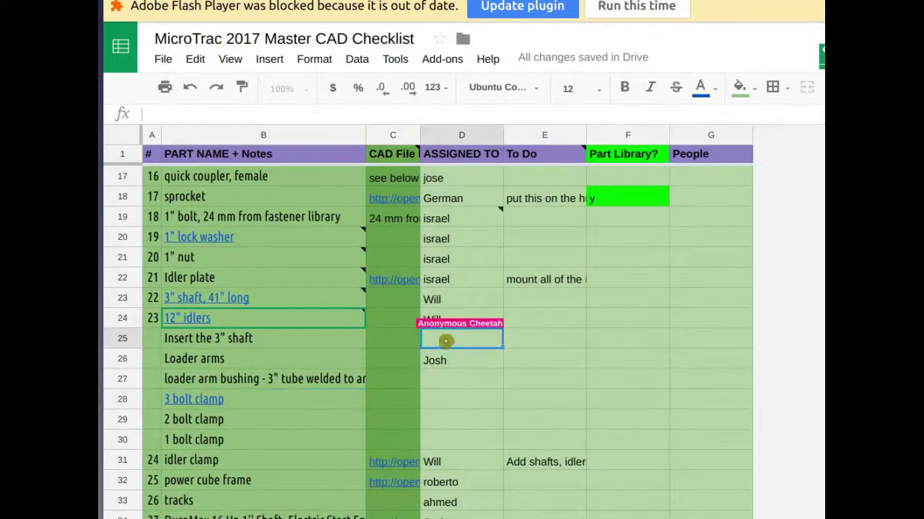
pyautogui.click(427, 397)
pyautogui.write('q')
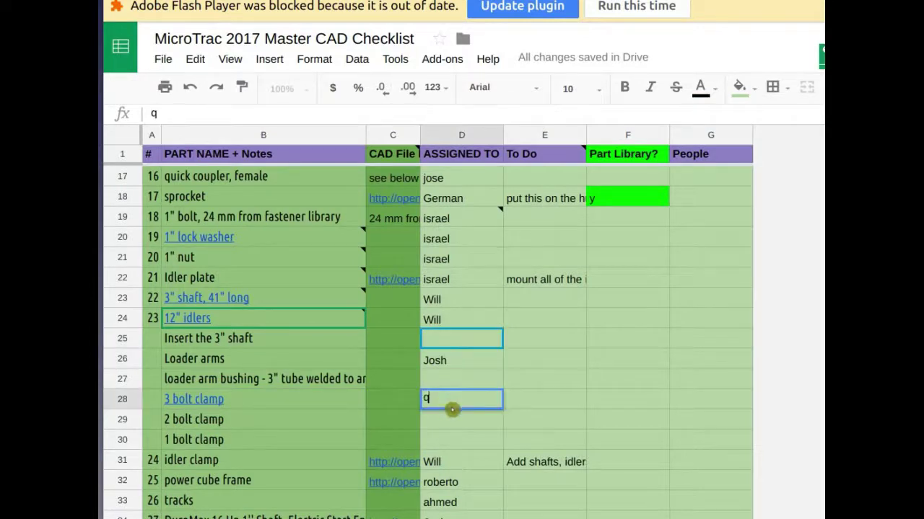
pyautogui.write('be')
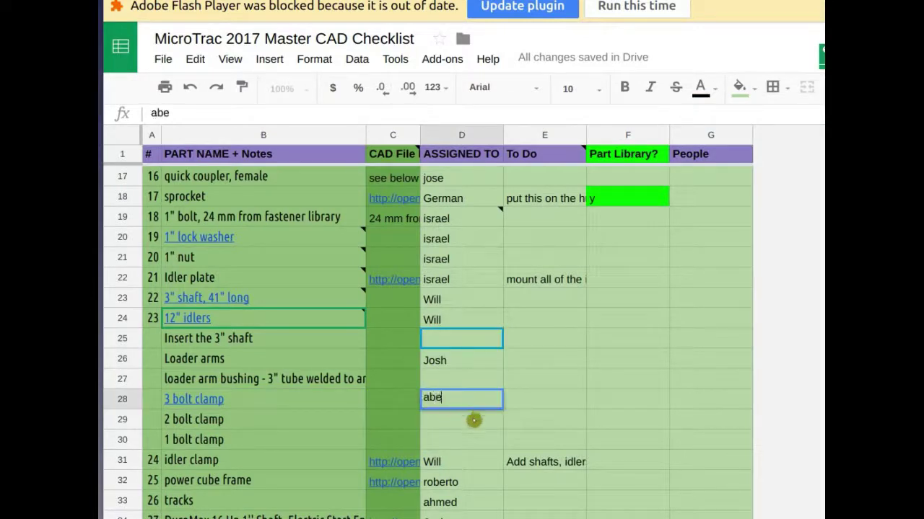
pyautogui.click(470, 422)
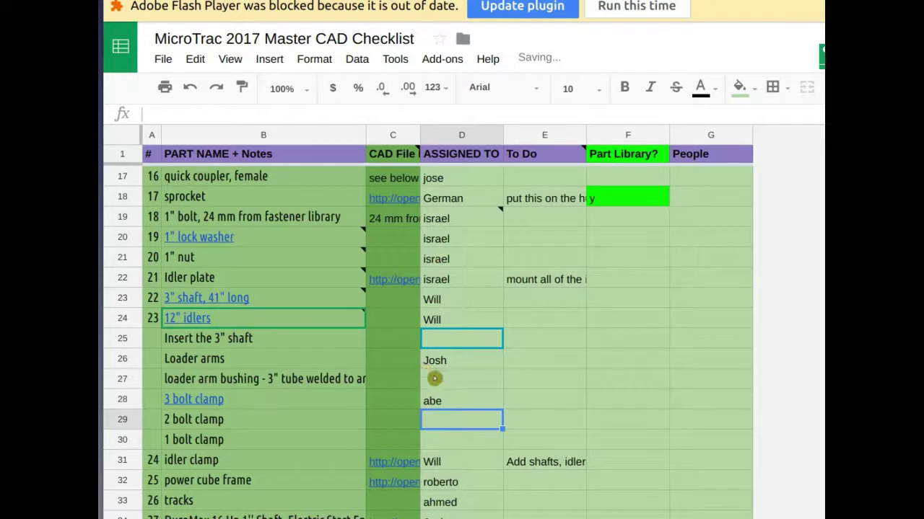
# Step: Assign the loader arm bushing, 2 bolt clamp and 1 bolt clamp to the frame's assignee as well
pyautogui.click(435, 380)
pyautogui.write('abe')
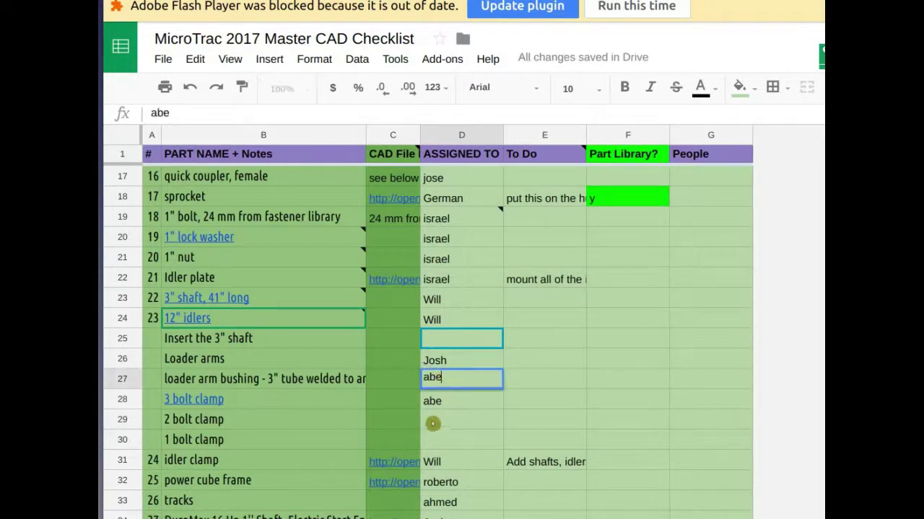
pyautogui.click(430, 421)
pyautogui.write('abe')
pyautogui.click(433, 439)
pyautogui.write('abe')
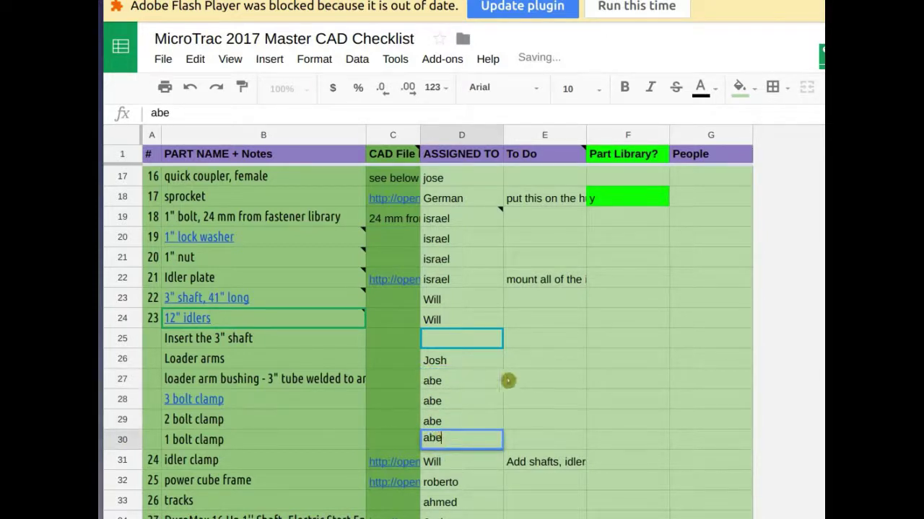
pyautogui.click(507, 379)
# Step: Assign the Insert the 3" shaft entry to the frame's assignee
pyautogui.click(440, 341)
pyautogui.write('abe')
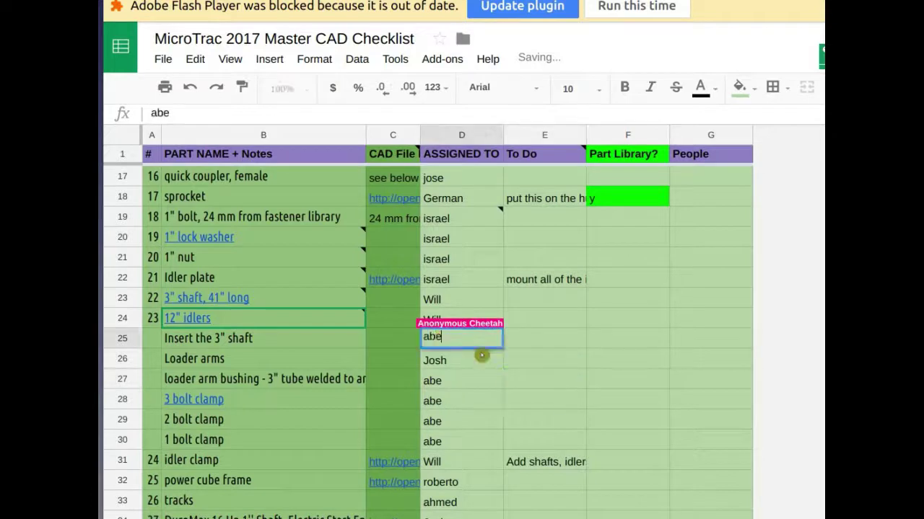
pyautogui.click(569, 386)
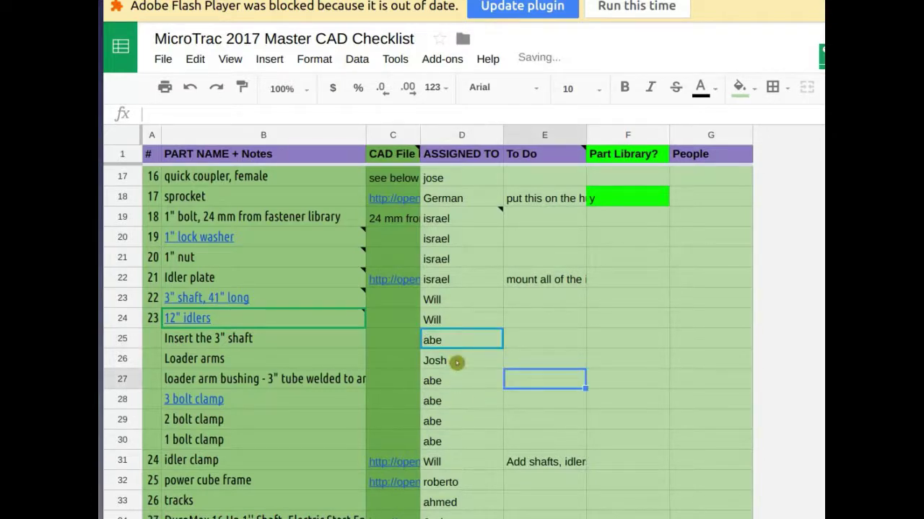
pyautogui.click(457, 363)
pyautogui.click(238, 365)
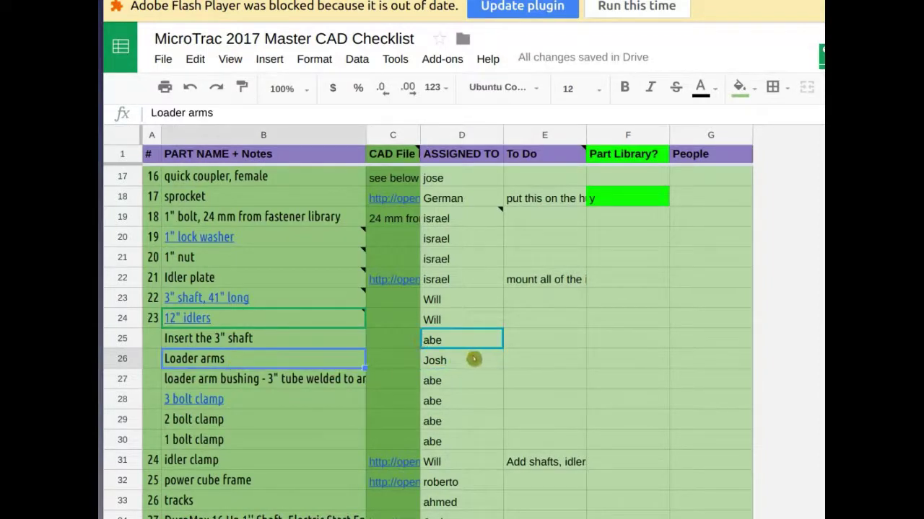
pyautogui.click(474, 359)
pyautogui.click(214, 359)
pyautogui.click(472, 360)
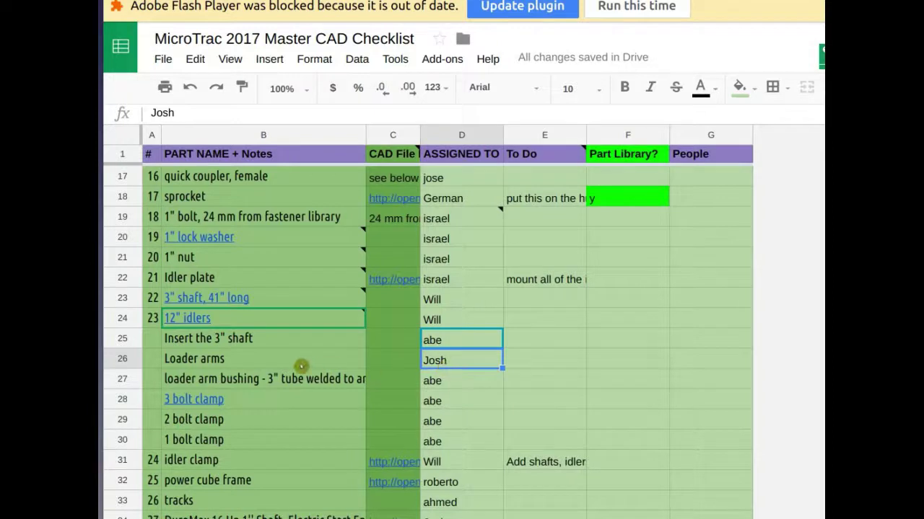
pyautogui.click(300, 366)
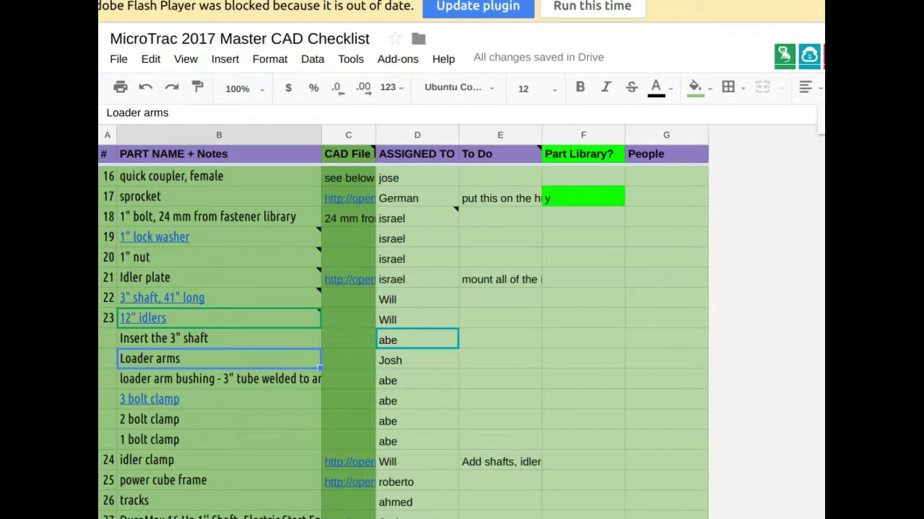
# Step: Look at the Power Cube Master Assembly slide in the Dev Team presentation and switch to the 3D tractor model
pyautogui.hotkey('alt', 'Tab')
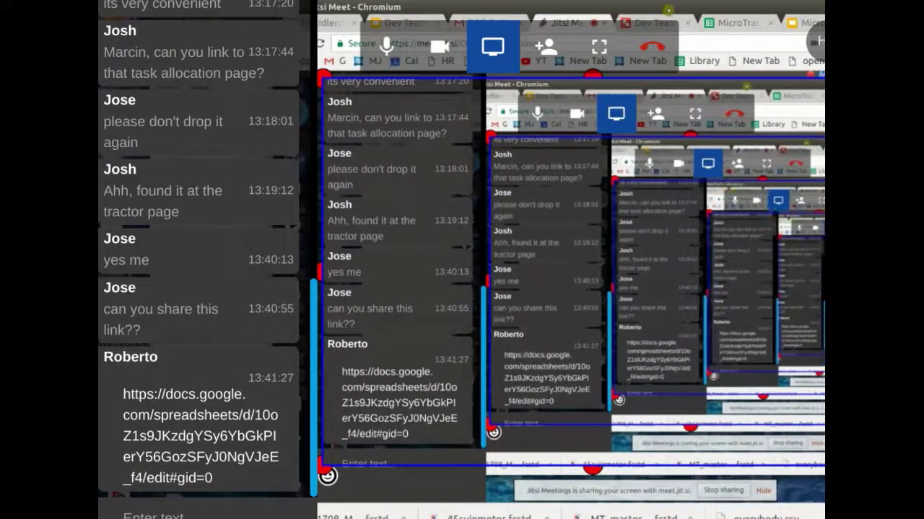
pyautogui.click(668, 10)
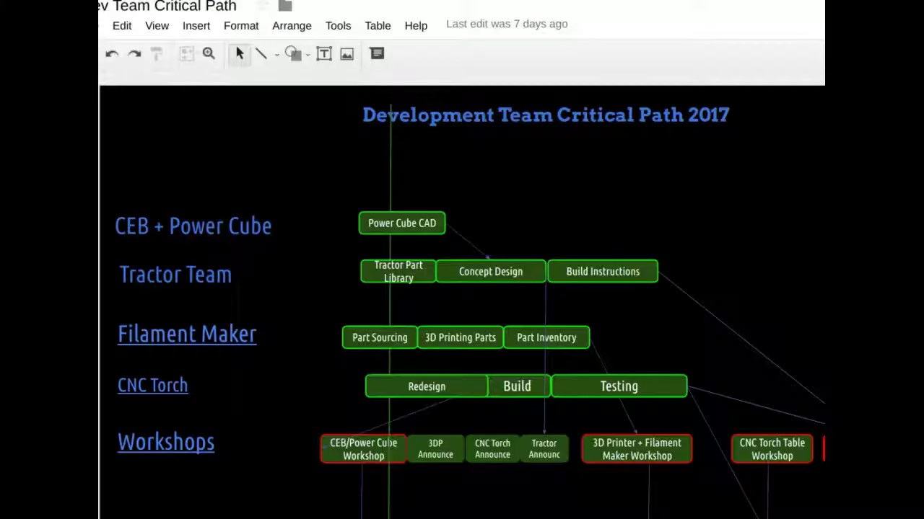
pyautogui.hotkey('ctrl', 'Tab')
pyautogui.hotkey('ctrl', 'Tab')
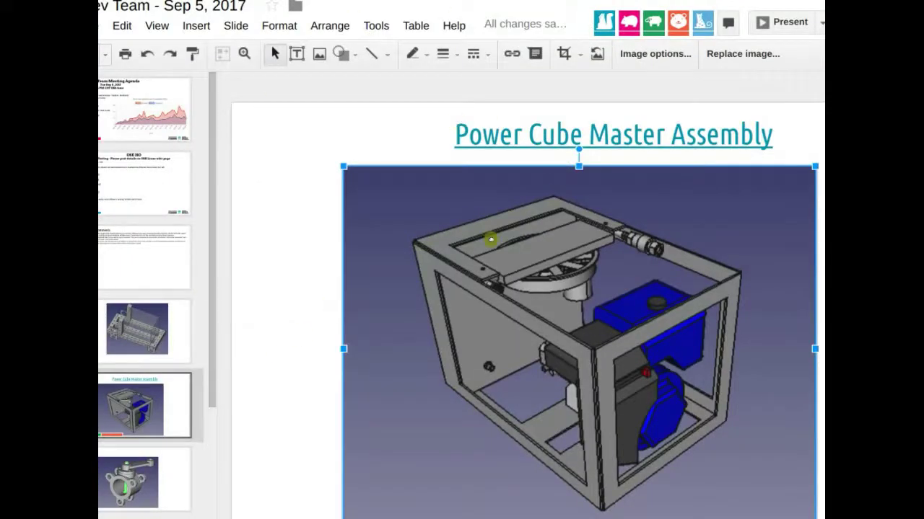
pyautogui.hotkey('alt', 'Tab')
pyautogui.scroll(-4, 668, 268)
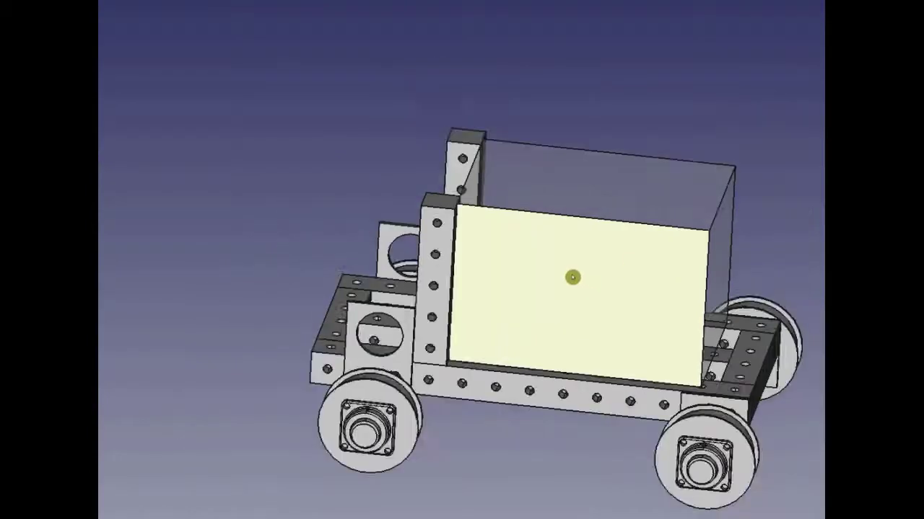
# Step: Examine the tractor frame, wheels and shafts from both sides and from the end of the 3D model
pyautogui.moveTo(568, 317); pyautogui.dragTo(546, 295)
pyautogui.scroll(5, 558, 310)
pyautogui.scroll(-5, 548, 274)
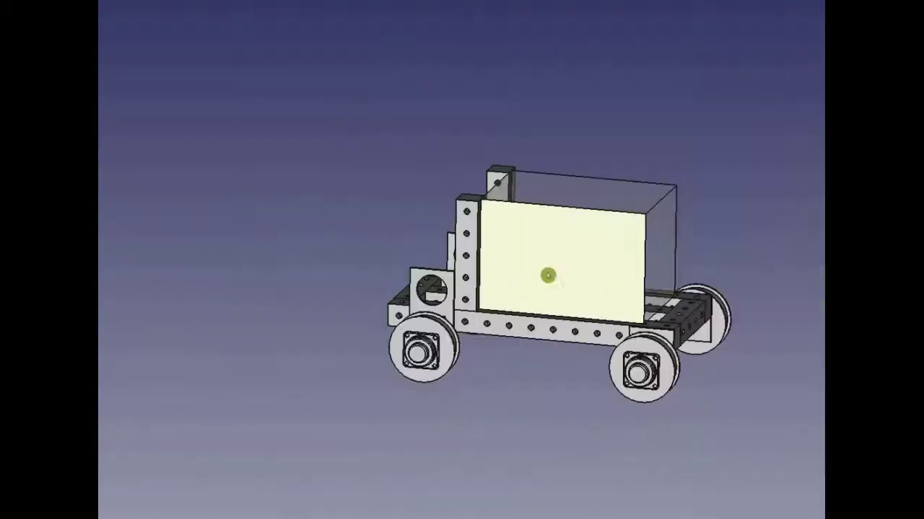
pyautogui.moveTo(583, 320); pyautogui.dragTo(435, 220)
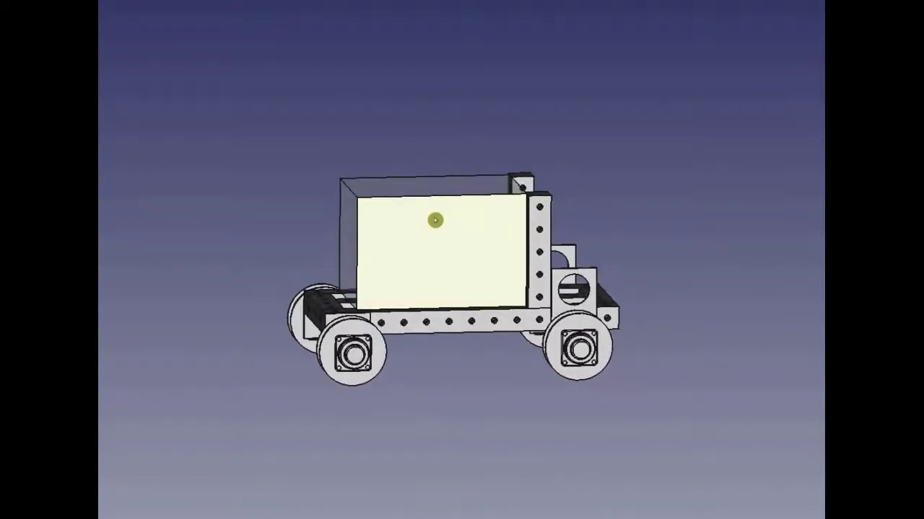
pyautogui.moveTo(319, 295); pyautogui.dragTo(344, 326)
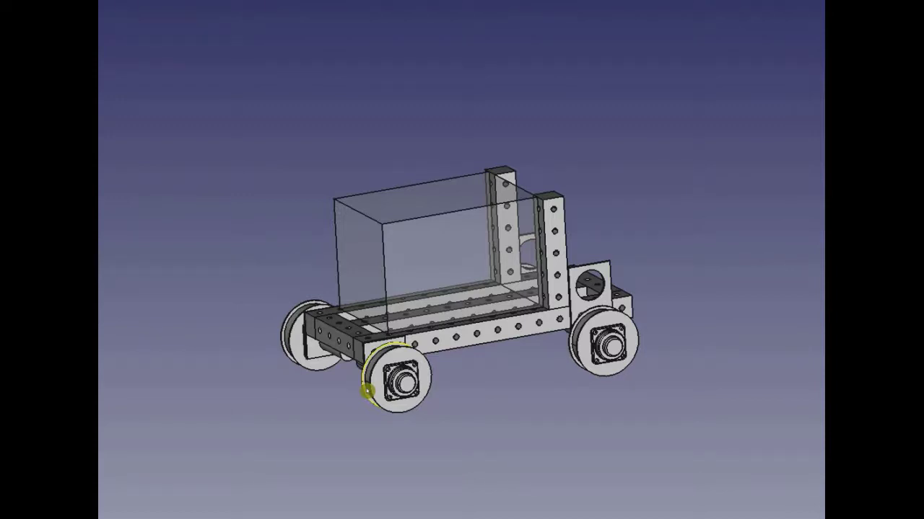
pyautogui.moveTo(364, 386); pyautogui.dragTo(326, 296)
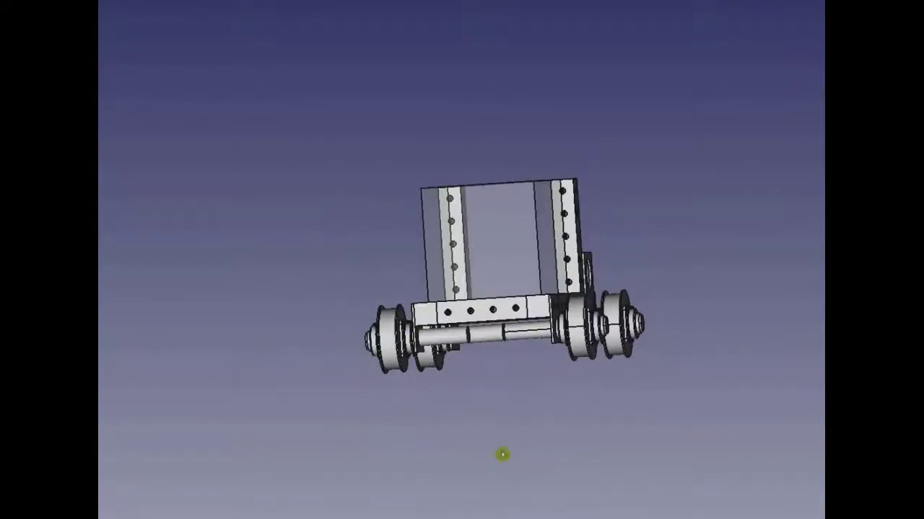
pyautogui.moveTo(503, 454); pyautogui.dragTo(304, 228)
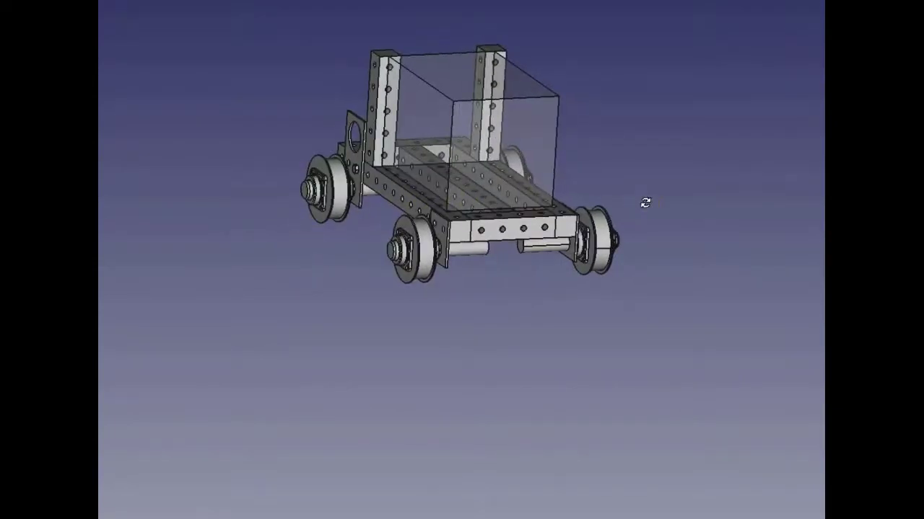
pyautogui.moveTo(645, 202); pyautogui.dragTo(472, 311)
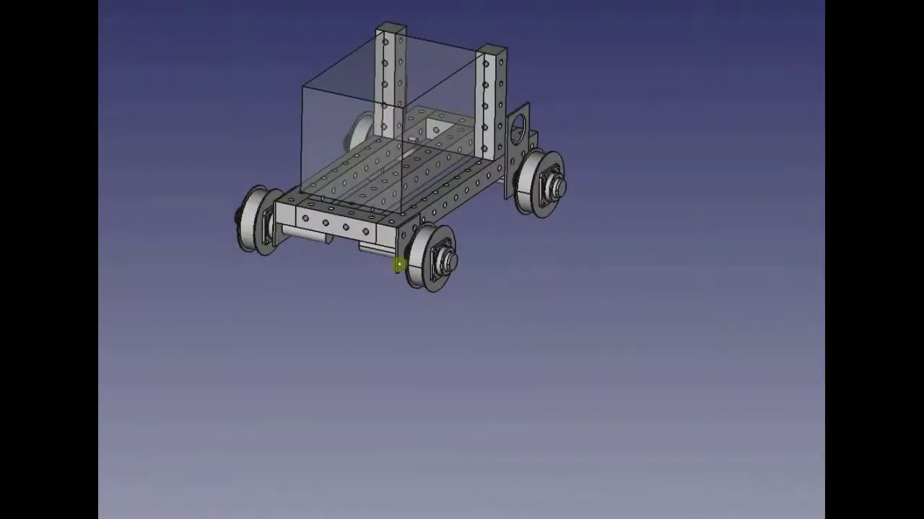
pyautogui.moveTo(399, 266); pyautogui.dragTo(622, 79)
pyautogui.moveTo(500, 135); pyautogui.dragTo(200, 166)
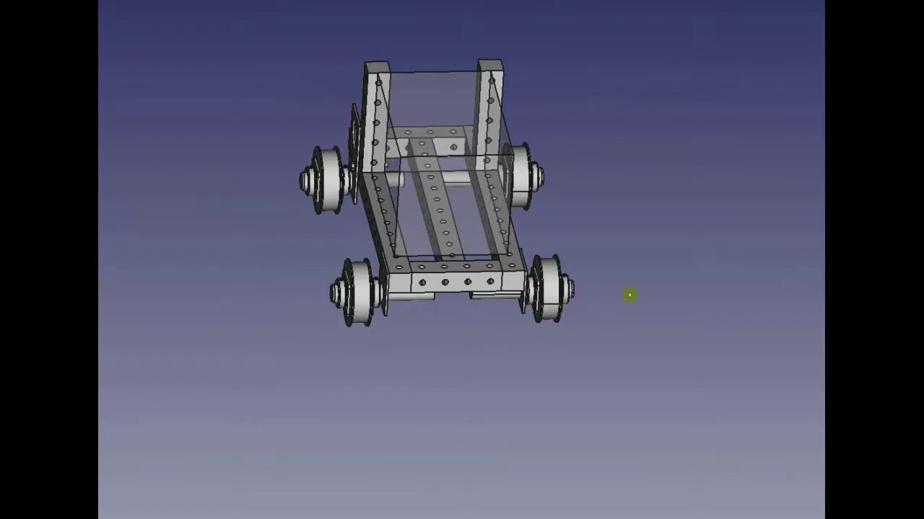
pyautogui.moveTo(629, 295); pyautogui.dragTo(592, 290)
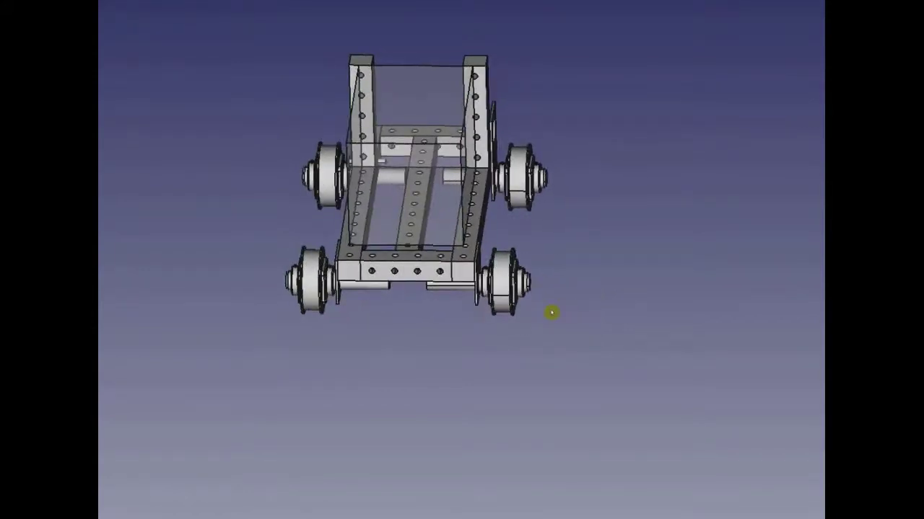
pyautogui.moveTo(551, 312); pyautogui.dragTo(407, 313)
pyautogui.moveTo(558, 258); pyautogui.dragTo(581, 234)
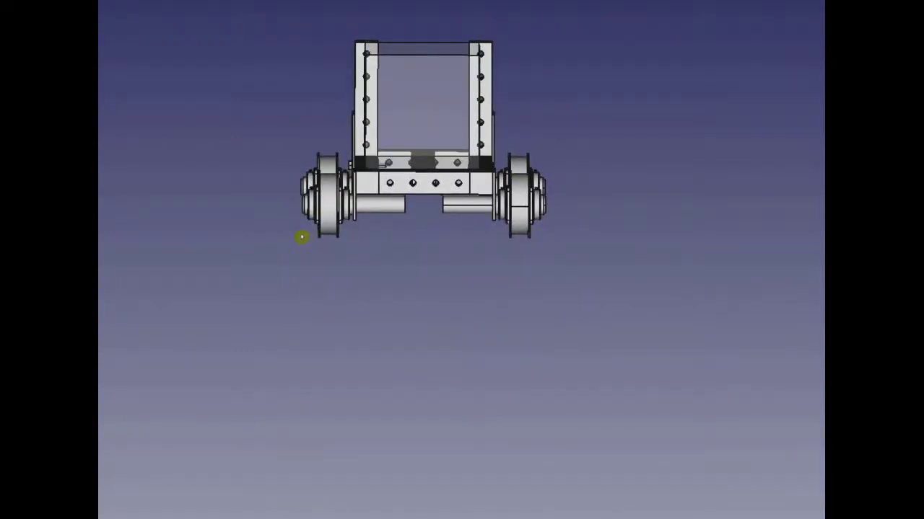
# Step: Measure the tractor's overall width between the outer ends of the two idler shafts in the end view
pyautogui.moveTo(298, 197); pyautogui.dragTo(360, 100)
pyautogui.scroll(6, 589, 57)
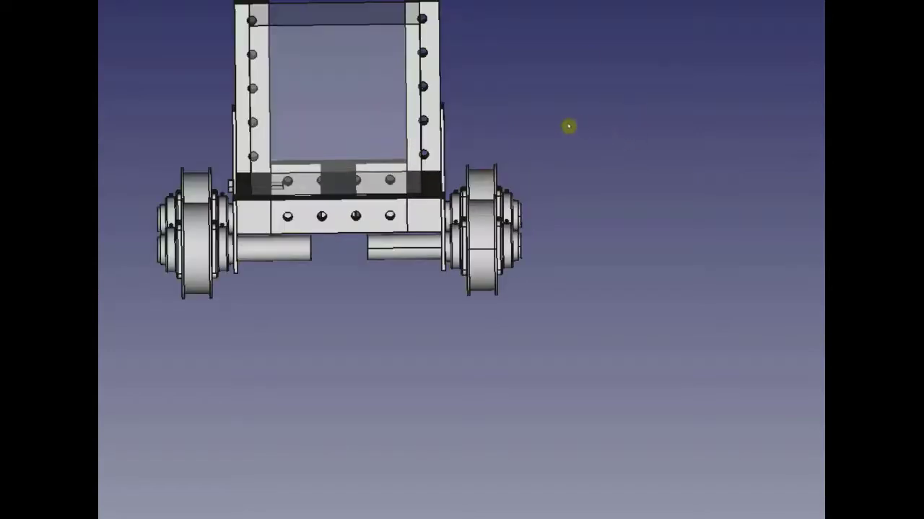
pyautogui.moveTo(548, 180); pyautogui.dragTo(823, 134)
pyautogui.scroll(-4, 791, 186)
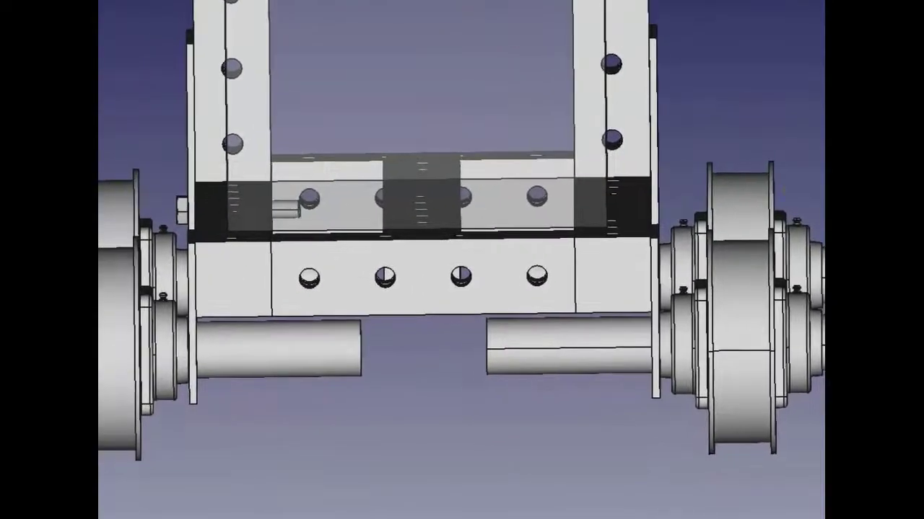
pyautogui.scroll(3, 791, 186)
pyautogui.moveTo(793, 183); pyautogui.dragTo(719, 186)
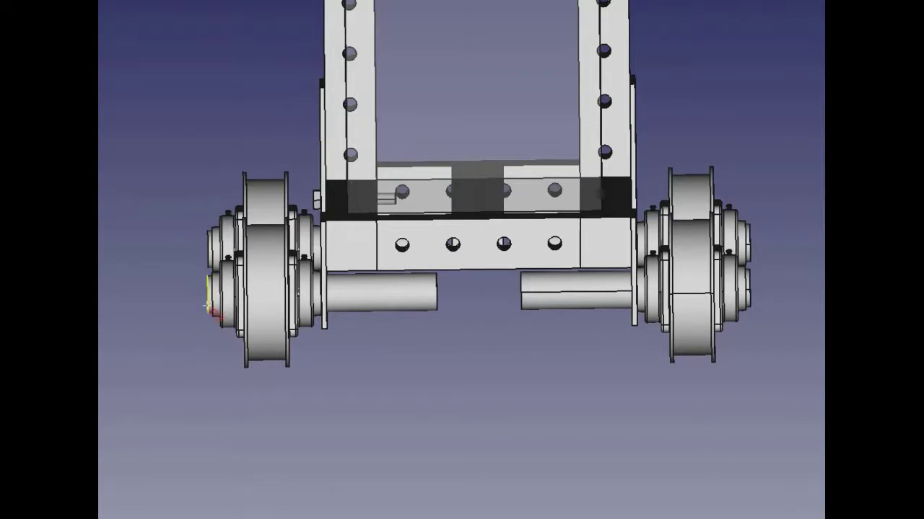
pyautogui.click(754, 308)
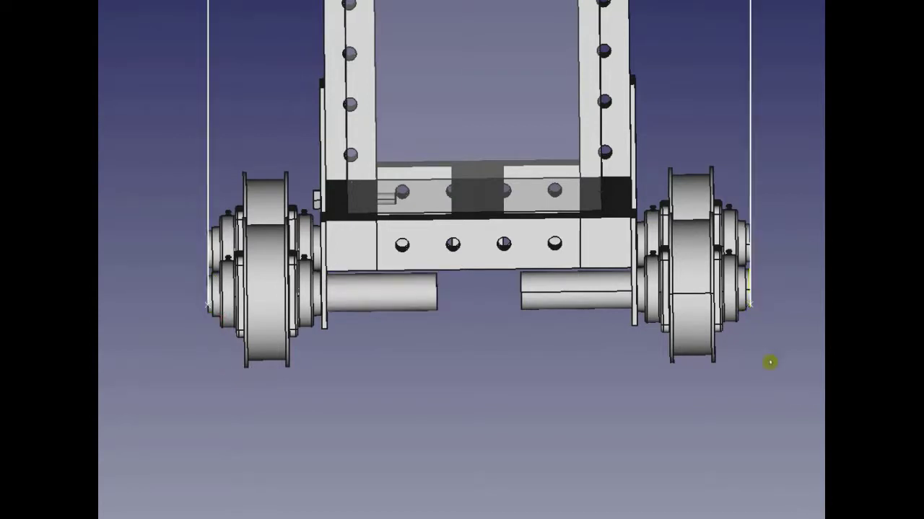
pyautogui.scroll(-5, 305, 257)
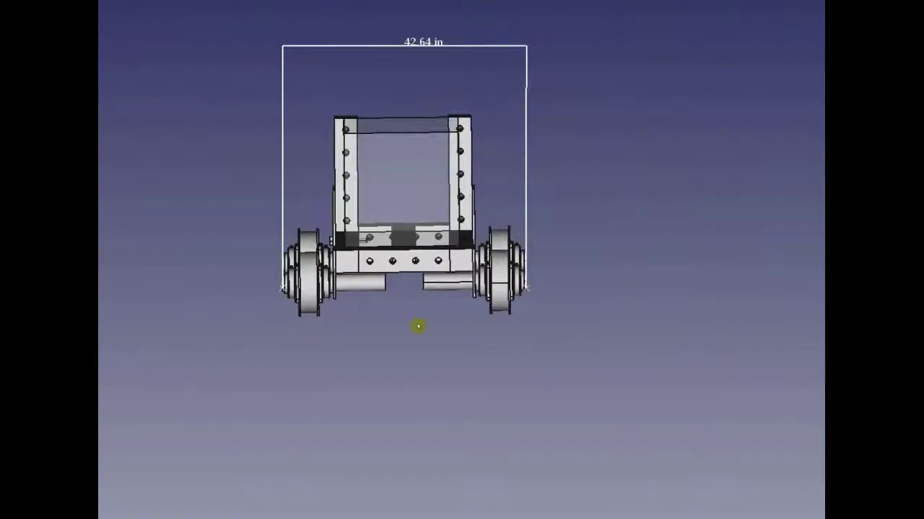
pyautogui.moveTo(418, 326); pyautogui.dragTo(420, 357)
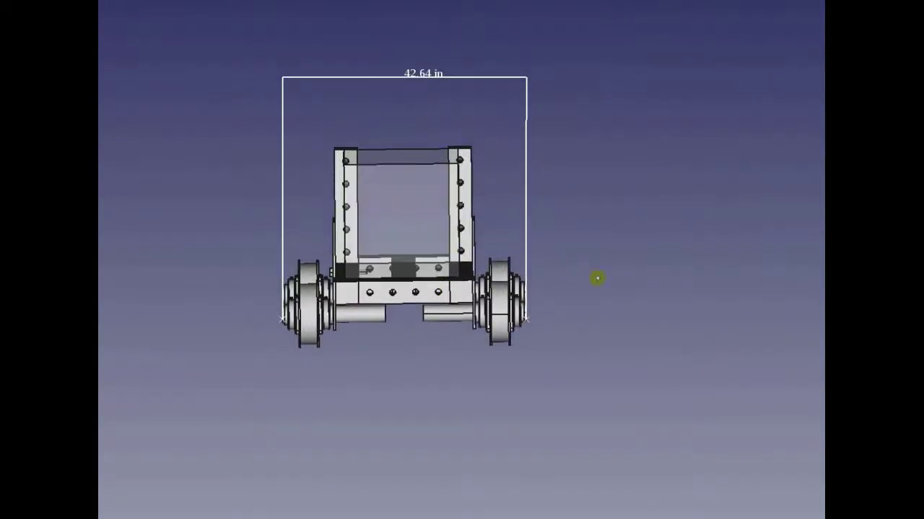
# Step: Inspect the idler wheels, bearings, mounting plates and shaft spacing beneath the frame at close range and across the full width
pyautogui.scroll(2, 549, 330)
pyautogui.scroll(3, 509, 314)
pyautogui.scroll(2, 510, 314)
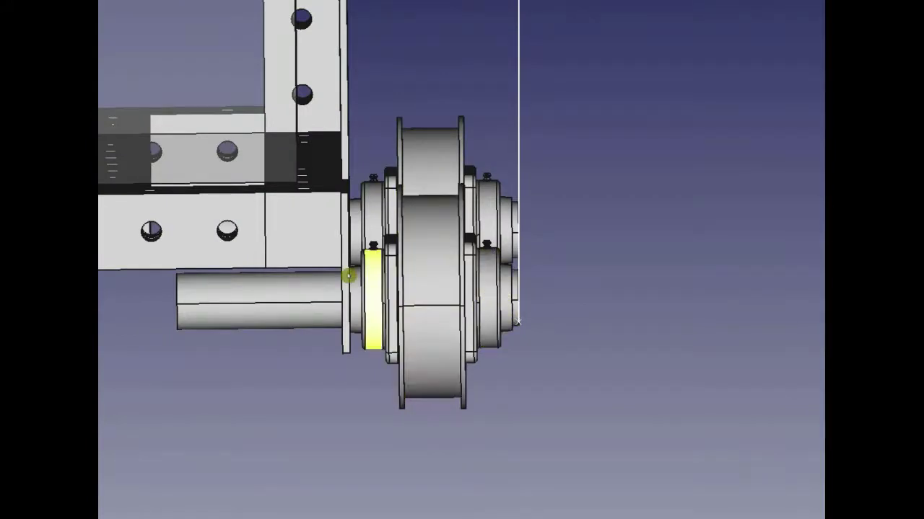
pyautogui.moveTo(325, 375); pyautogui.dragTo(336, 433)
pyautogui.moveTo(657, 246); pyautogui.dragTo(765, 498)
pyautogui.scroll(-6, 310, 2)
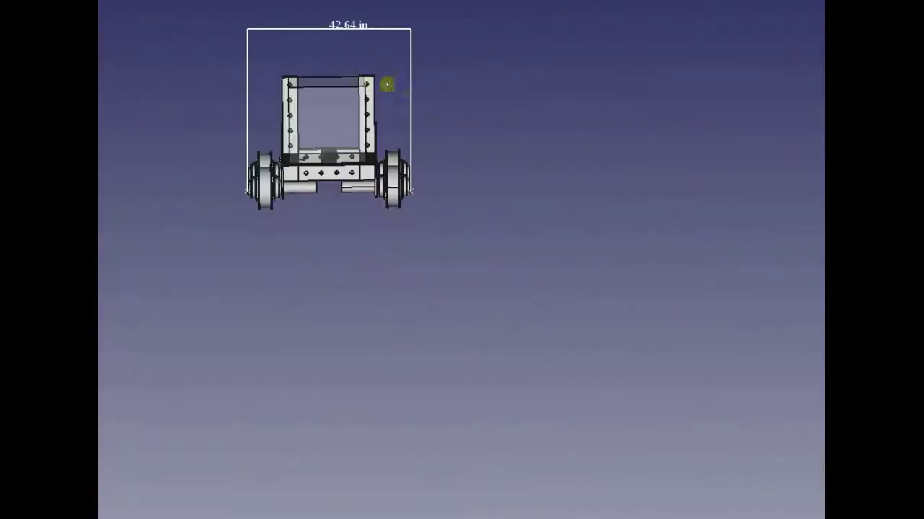
pyautogui.scroll(5, 359, 175)
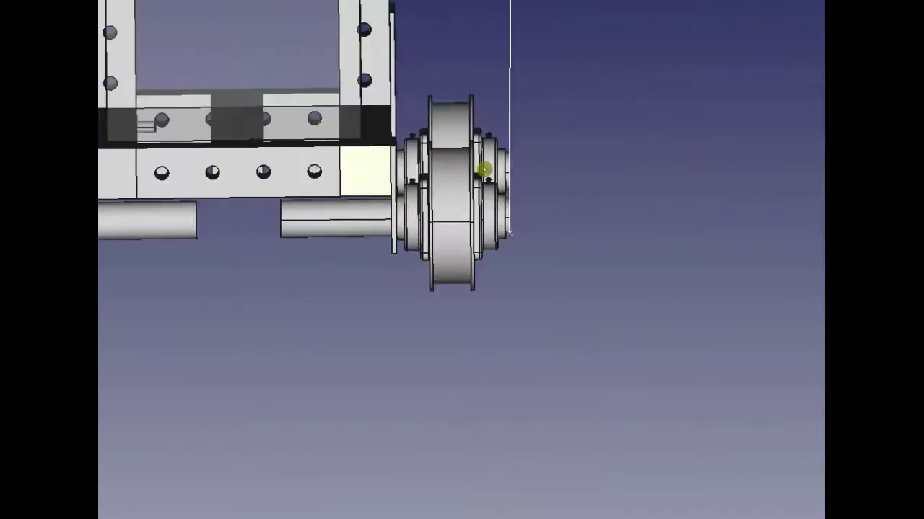
pyautogui.moveTo(599, 239); pyautogui.dragTo(782, 322)
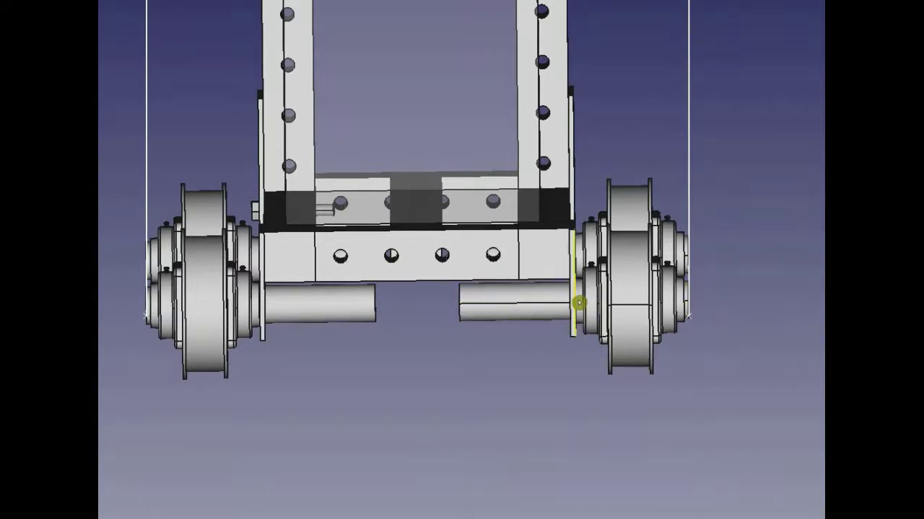
pyautogui.scroll(5, 578, 303)
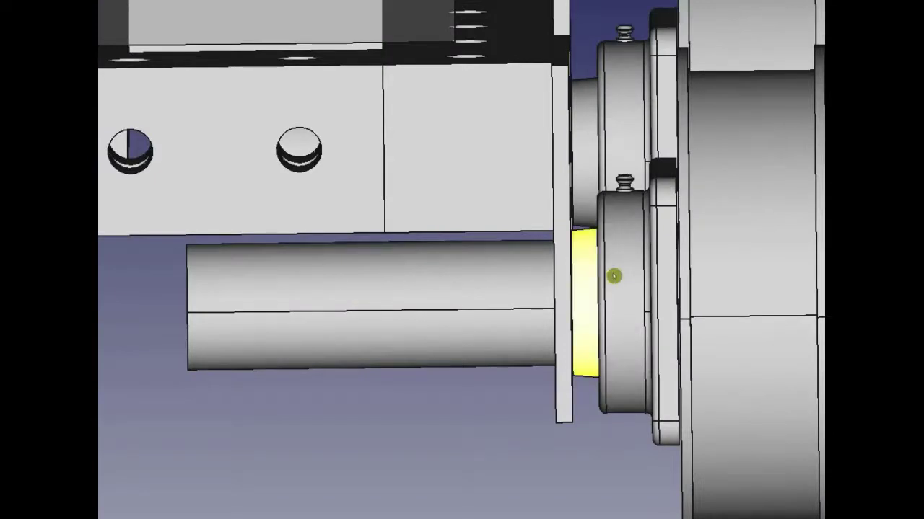
pyautogui.scroll(-5, 639, 365)
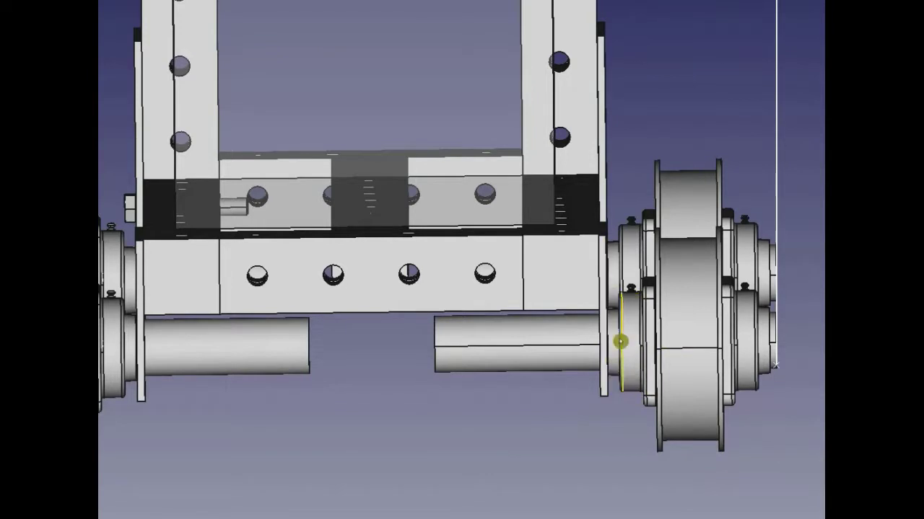
pyautogui.scroll(-2, 540, 392)
pyautogui.scroll(-3, 479, 407)
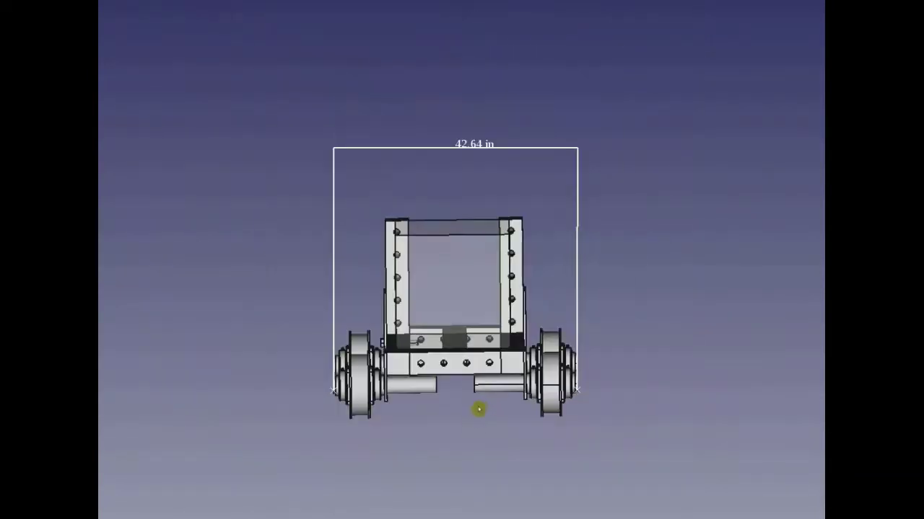
pyautogui.moveTo(464, 190); pyautogui.dragTo(599, 322)
pyautogui.scroll(3, 431, 281)
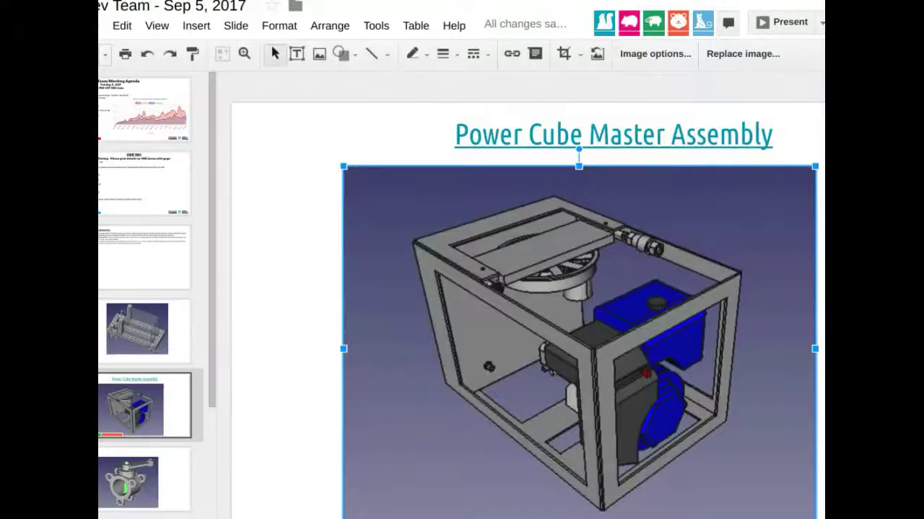
# Step: Switch to the part library wiki page in the browser and look through its track, idler, motor and mounting plate entries
pyautogui.hotkey('alt', 'Tab')
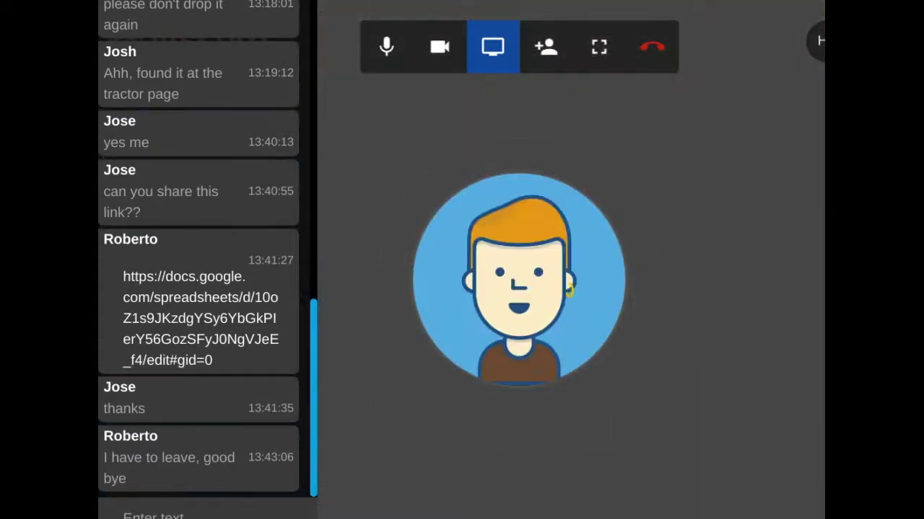
pyautogui.hscroll(3, 462, 260)
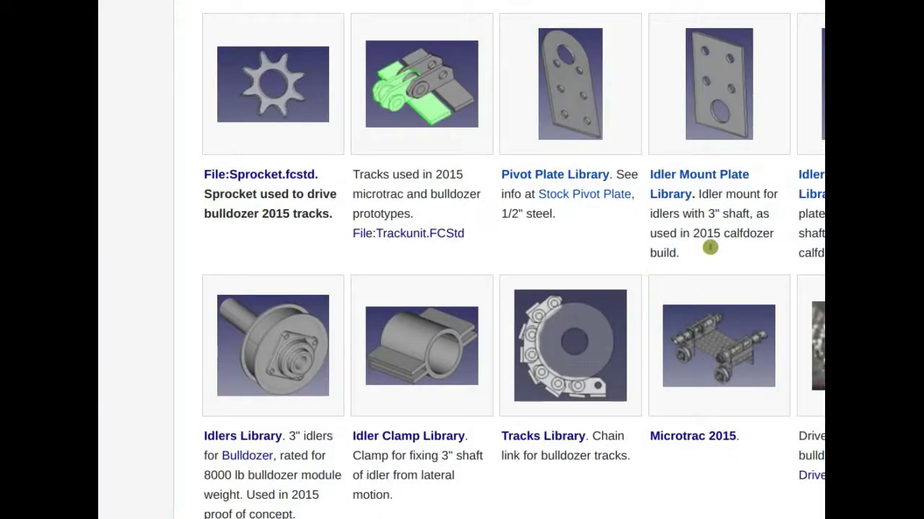
pyautogui.scroll(5, 560, 283)
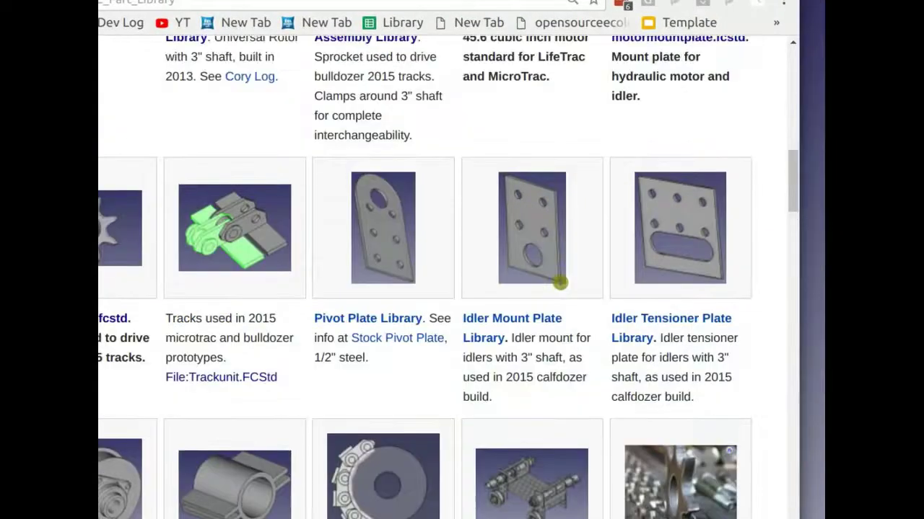
pyautogui.scroll(-6, 500, 240)
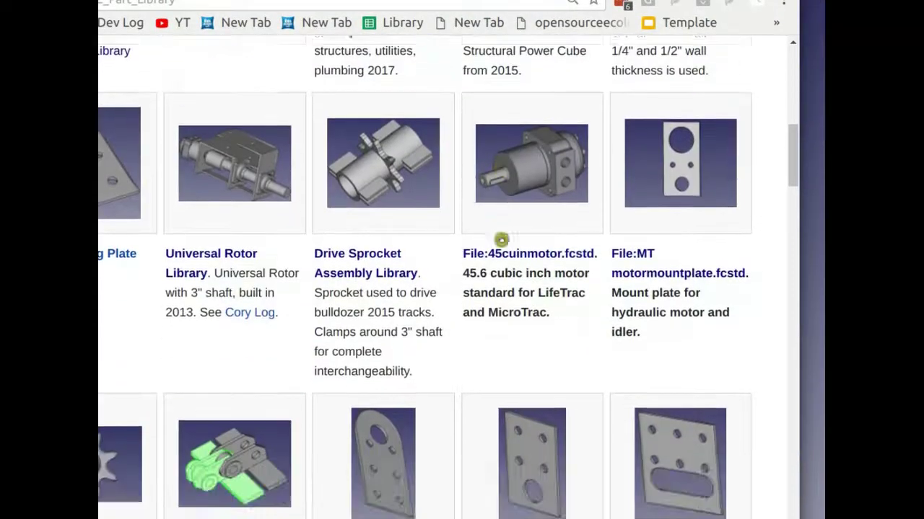
pyautogui.scroll(-1, 512, 240)
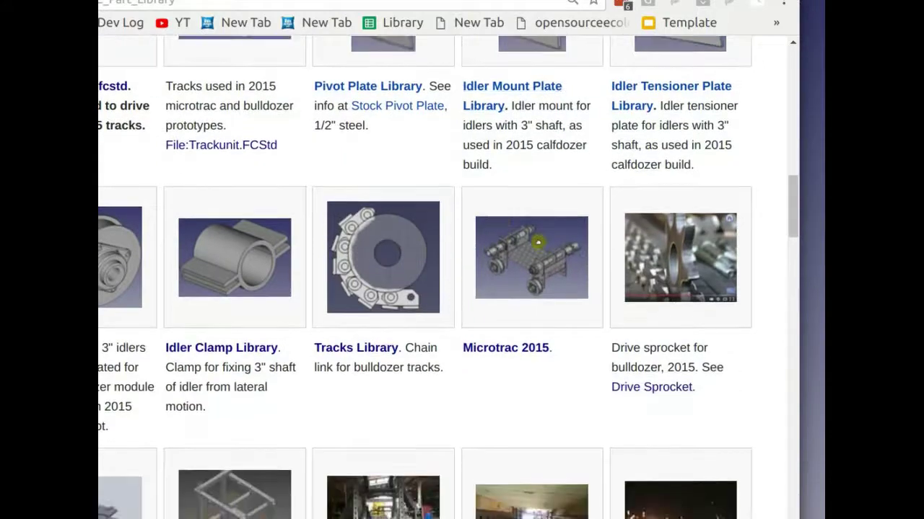
pyautogui.scroll(-2, 534, 241)
pyautogui.scroll(2, 534, 252)
pyautogui.scroll(2, 534, 254)
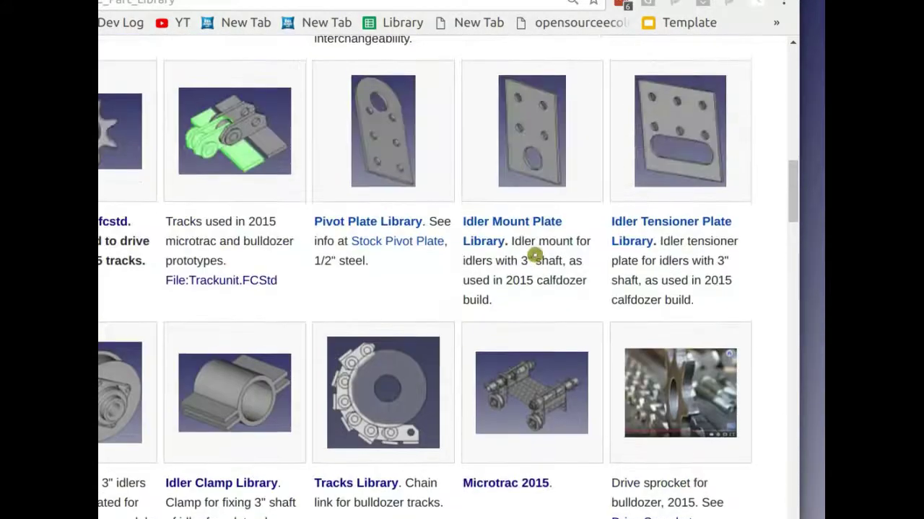
pyautogui.scroll(4, 575, 282)
pyautogui.scroll(5, 576, 284)
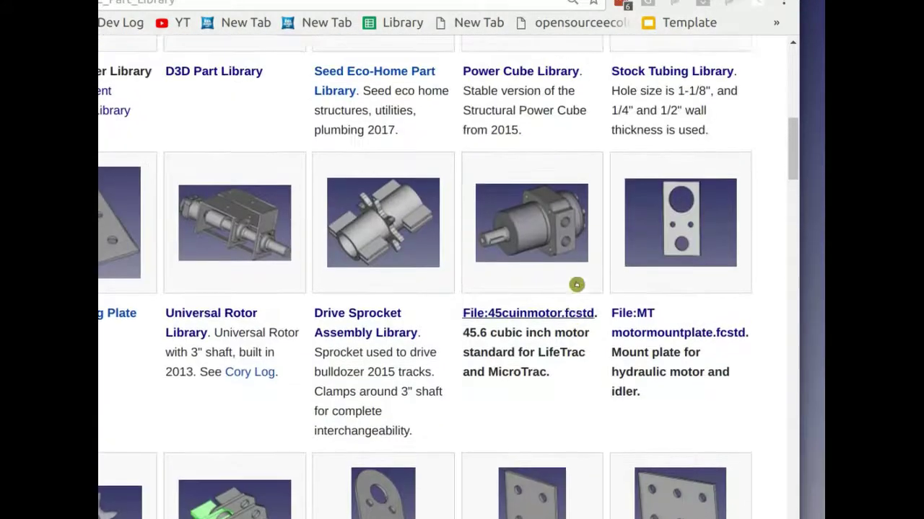
pyautogui.scroll(-9, 575, 278)
pyautogui.scroll(-1, 575, 281)
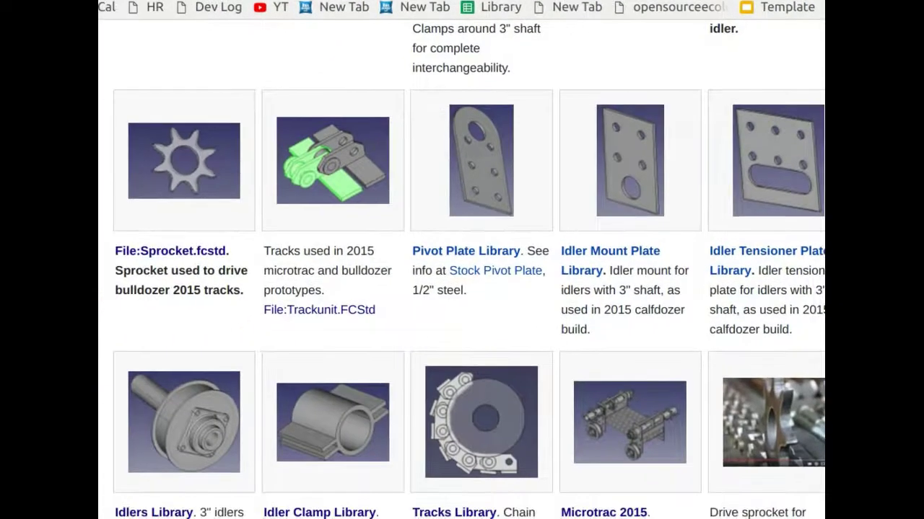
# Step: View the enlarged Tracksunit.jpg image of the track unit and return to the part library page
pyautogui.click(372, 191)
pyautogui.scroll(-1, 505, 316)
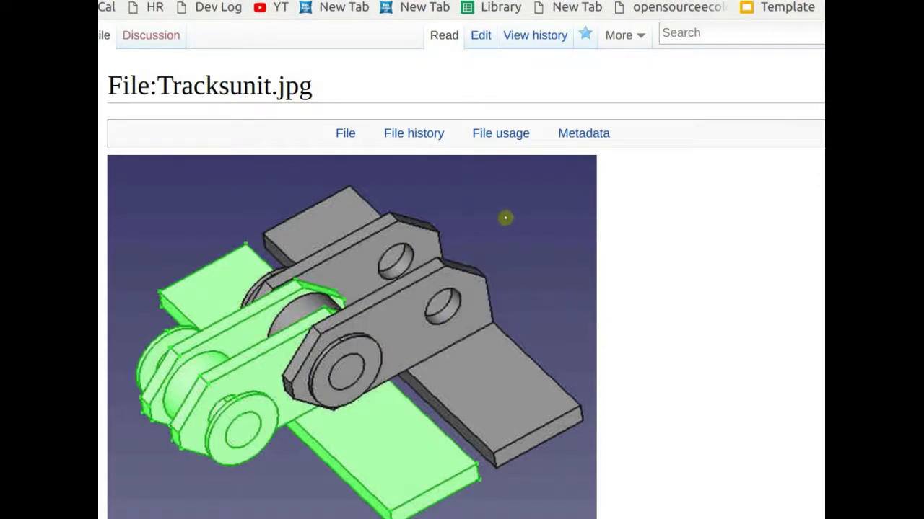
pyautogui.hotkey('alt', 'Left')
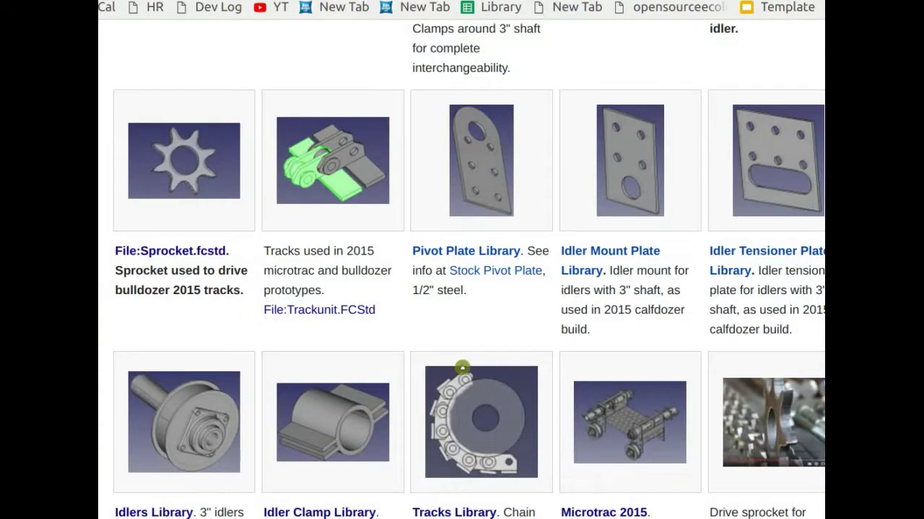
# Step: Examine the tractor frame, idler wheels and power cube volume from the side in the 3D model
pyautogui.scroll(-3, 521, 368)
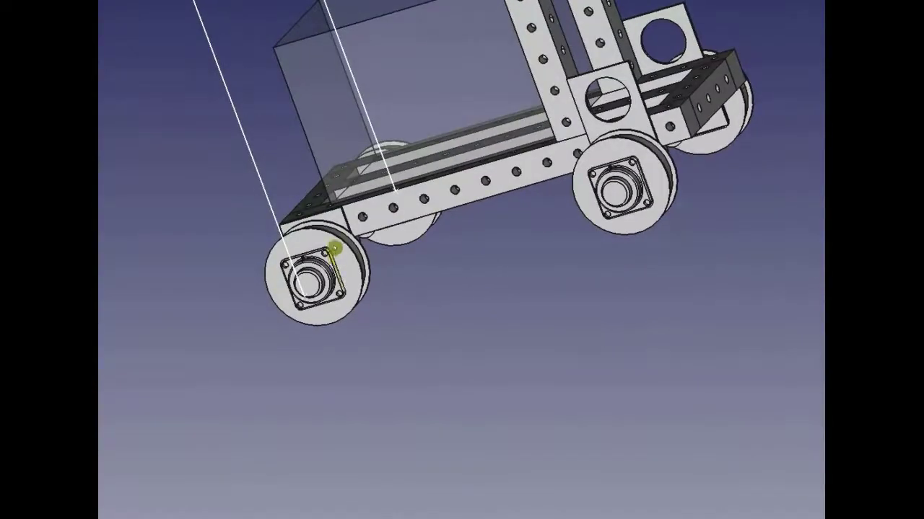
pyautogui.moveTo(335, 249); pyautogui.dragTo(324, 181)
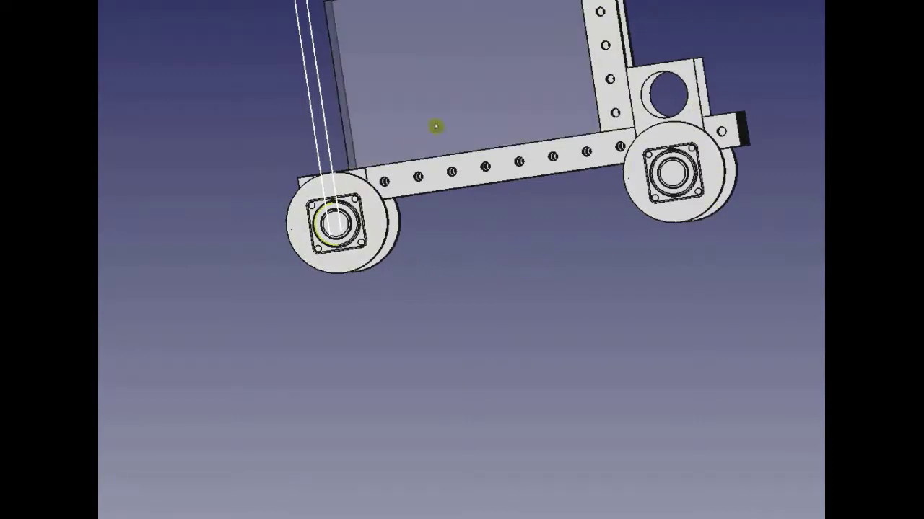
pyautogui.moveTo(783, 255); pyautogui.dragTo(743, 333)
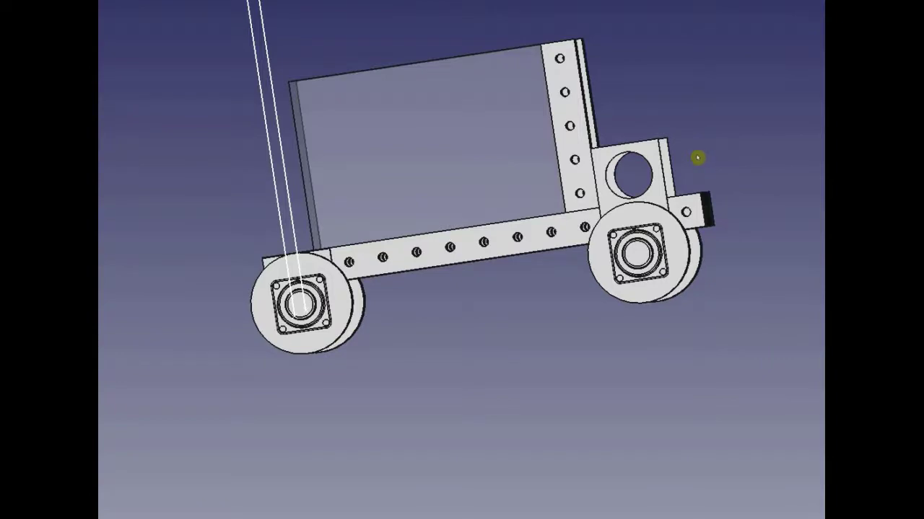
pyautogui.moveTo(221, 142); pyautogui.dragTo(229, 123)
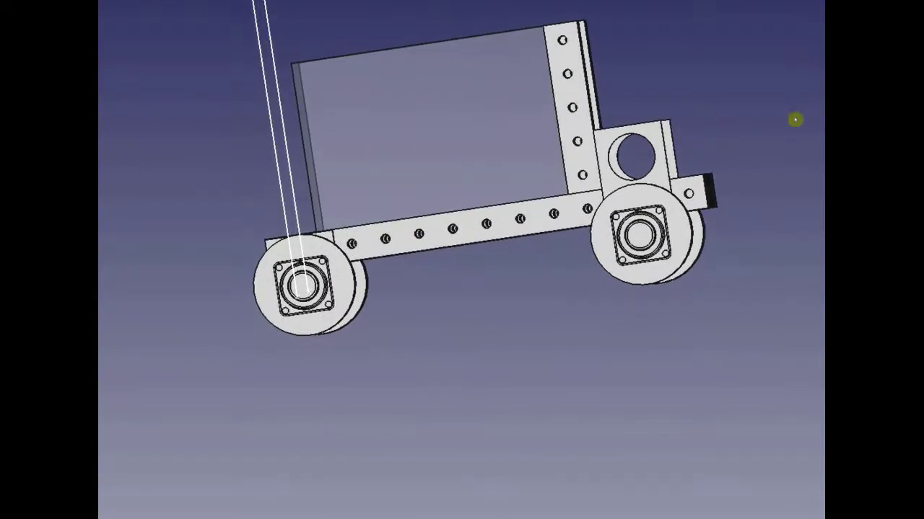
pyautogui.moveTo(794, 119); pyautogui.dragTo(291, 184)
pyautogui.moveTo(760, 231); pyautogui.dragTo(657, 303)
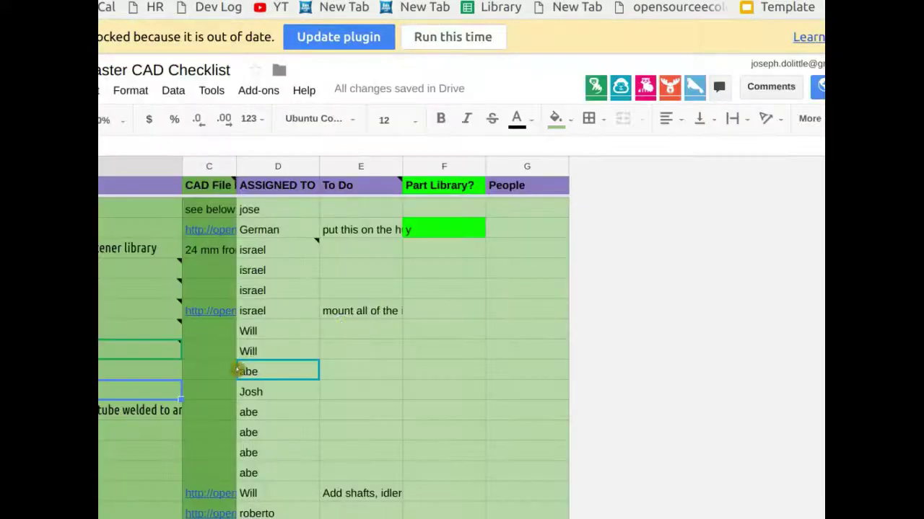
# Step: Review the parts, CAD file links, assignments and to-do notes throughout the MicroTrac 2017 Master CAD Checklist
pyautogui.scroll(-4, 240, 364)
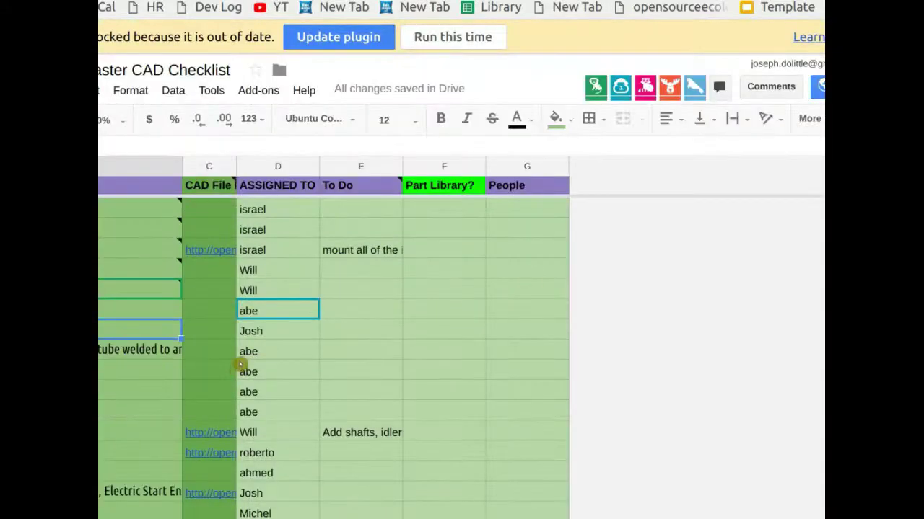
pyautogui.click(205, 333)
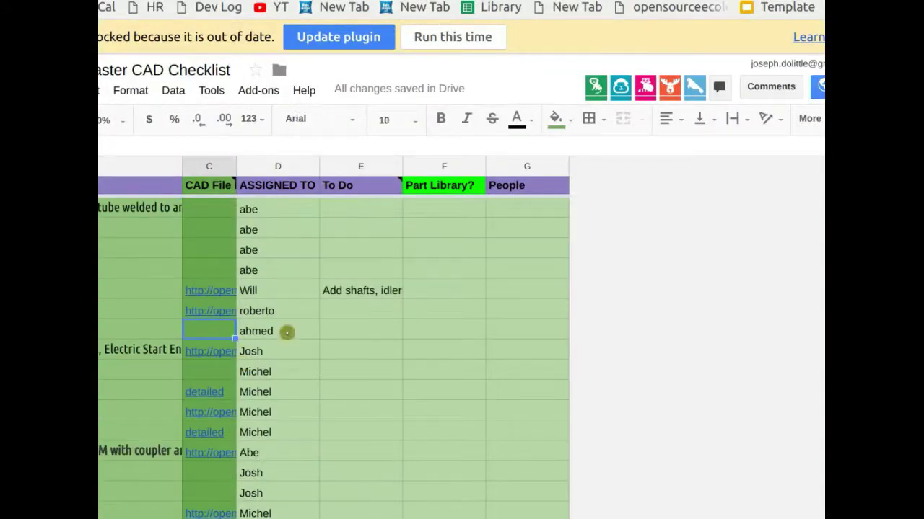
pyautogui.scroll(3, 377, 353)
pyautogui.scroll(5, 364, 355)
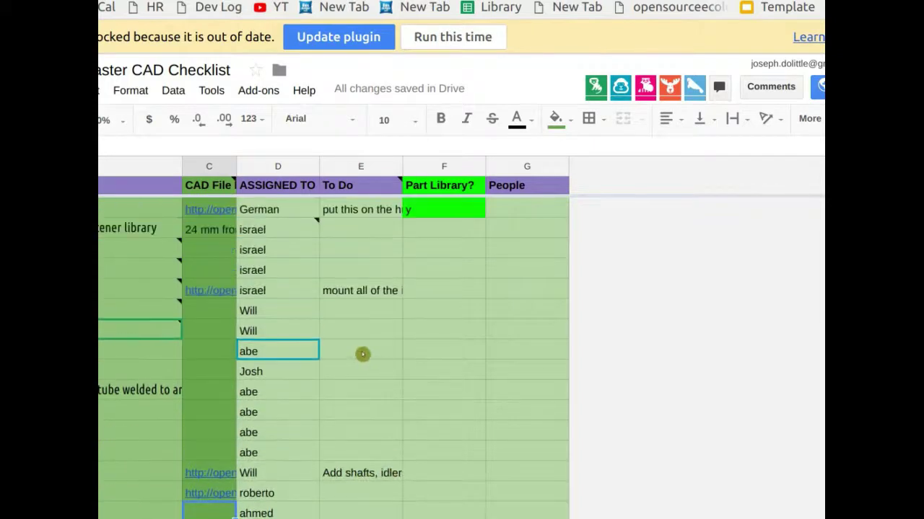
pyautogui.scroll(3, 224, 299)
pyautogui.scroll(2, 210, 310)
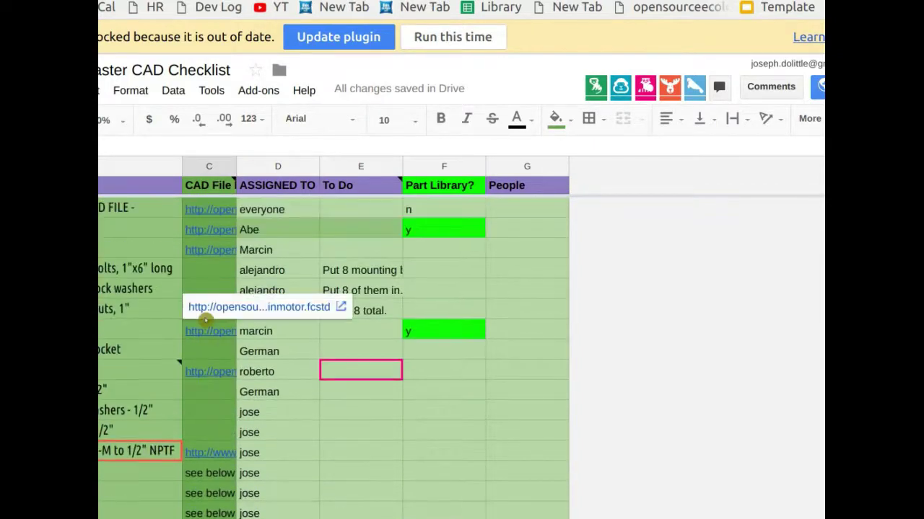
pyautogui.scroll(-2, 244, 289)
pyautogui.scroll(-8, 244, 289)
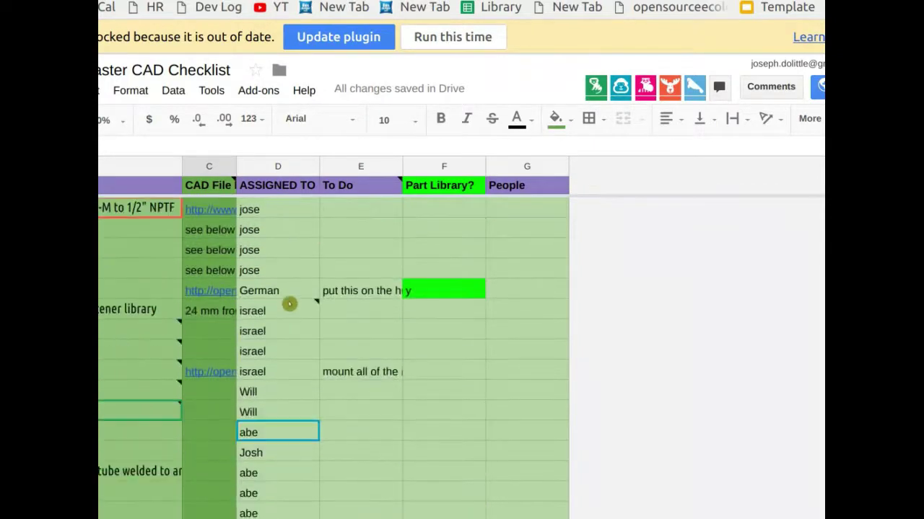
pyautogui.scroll(-2, 289, 305)
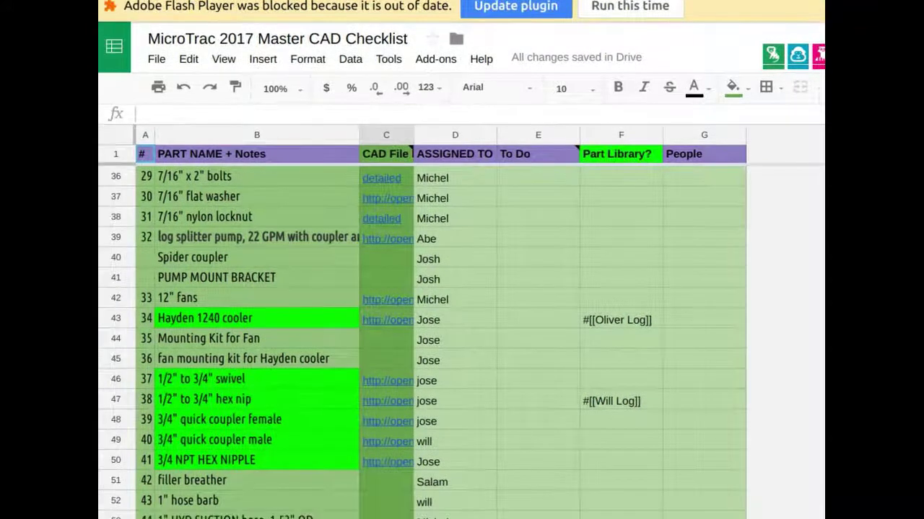
pyautogui.scroll(-1, 513, 281)
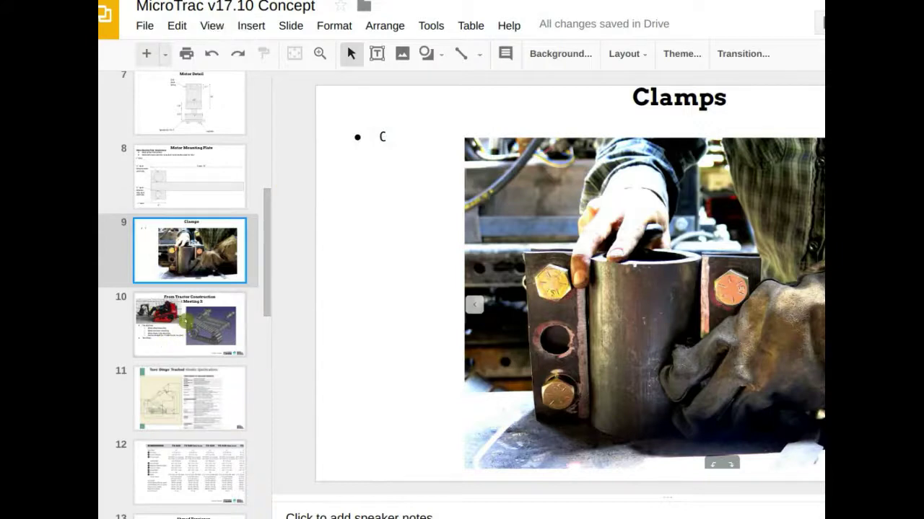
# Step: View the Part Library Creation - Platform slide in the MicroTrac v17.10 Concept presentation
pyautogui.scroll(3, 220, 202)
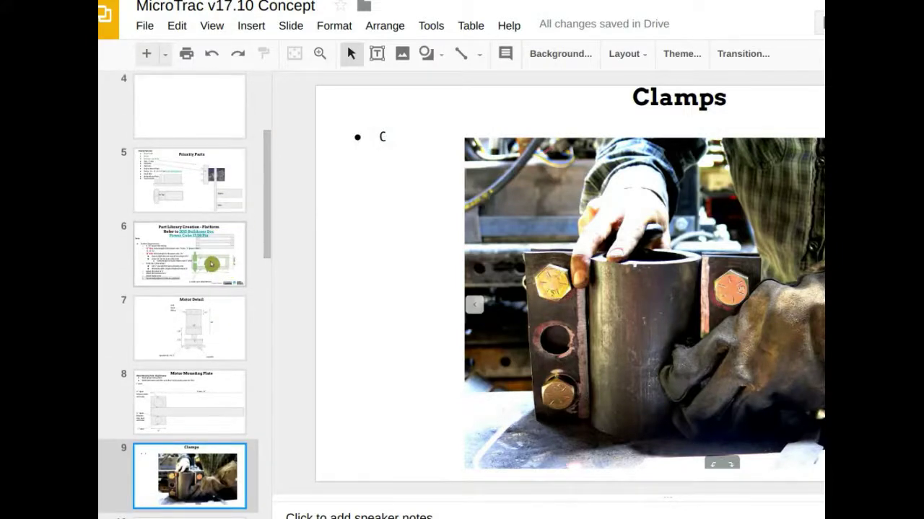
pyautogui.click(211, 264)
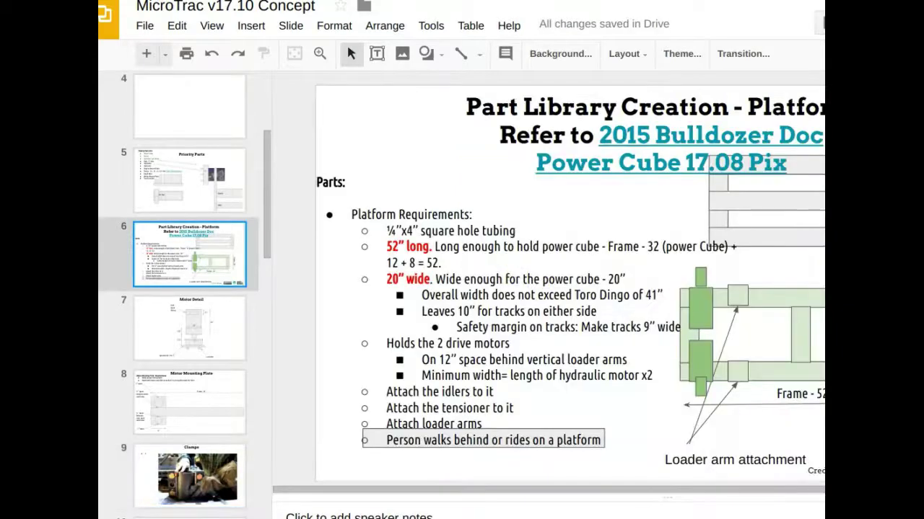
pyautogui.scroll(-3, 179, 328)
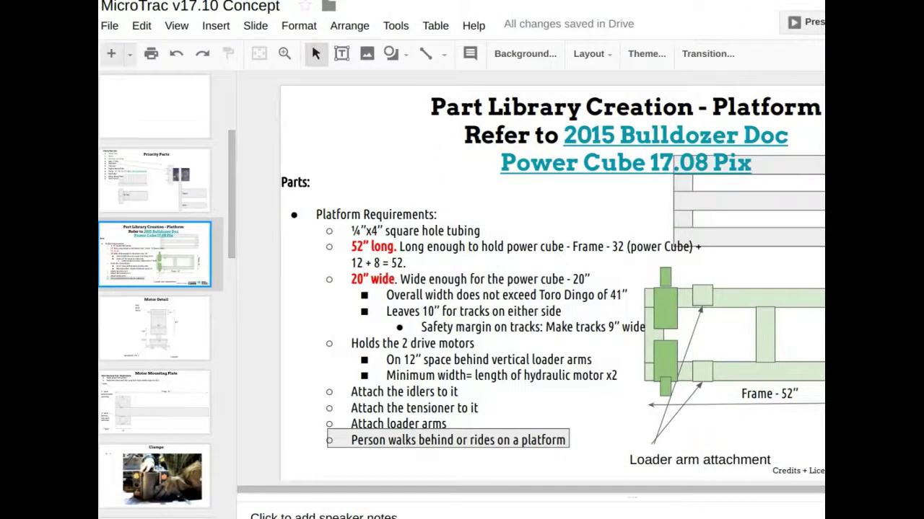
# Step: Go to the Scaling slide near the end of the presentation and shift the Large Tractor diagram slightly
pyautogui.scroll(-5, 179, 328)
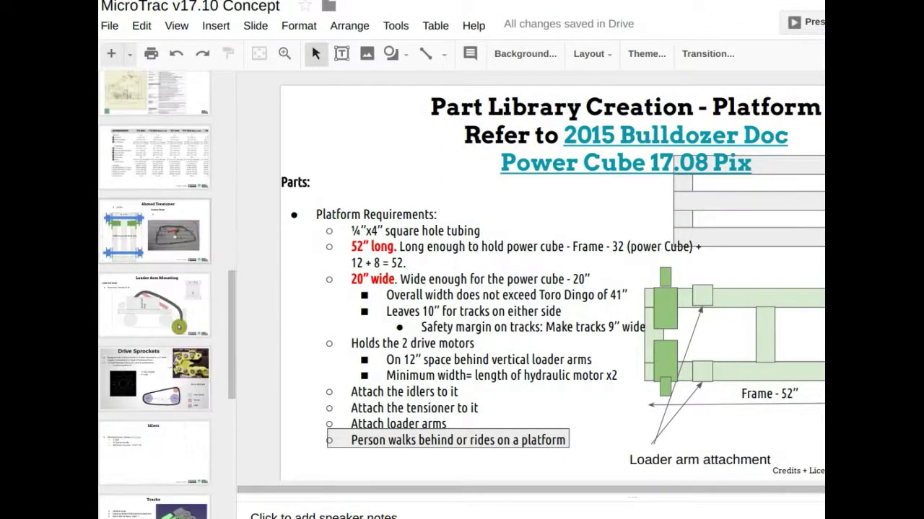
pyautogui.scroll(-5, 176, 353)
pyautogui.scroll(-5, 175, 359)
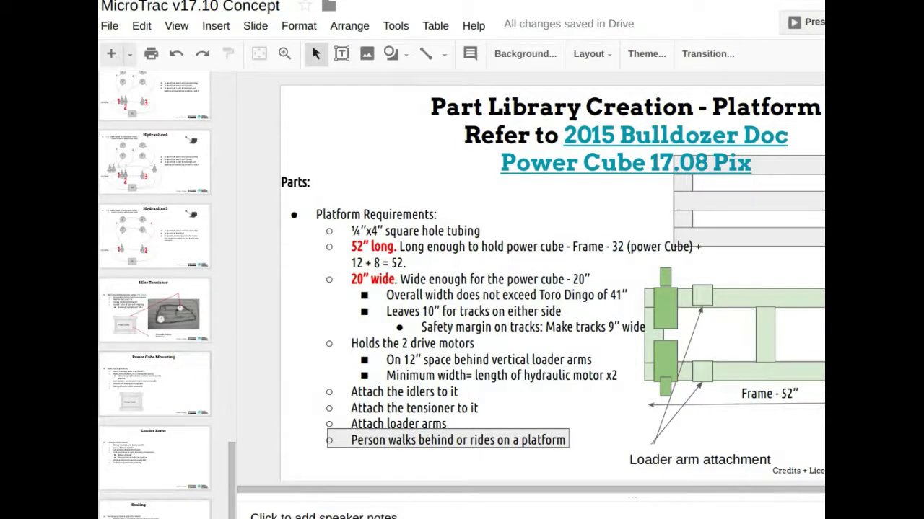
pyautogui.click(155, 507)
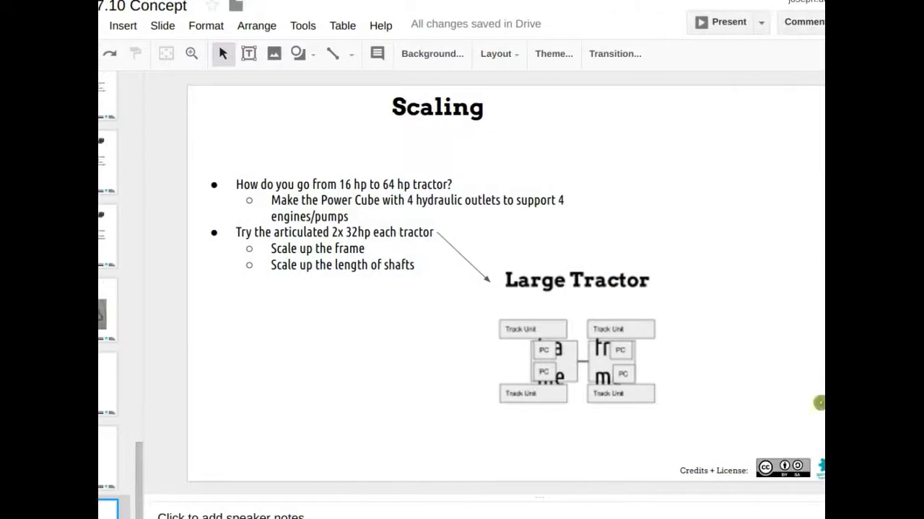
pyautogui.click(692, 393)
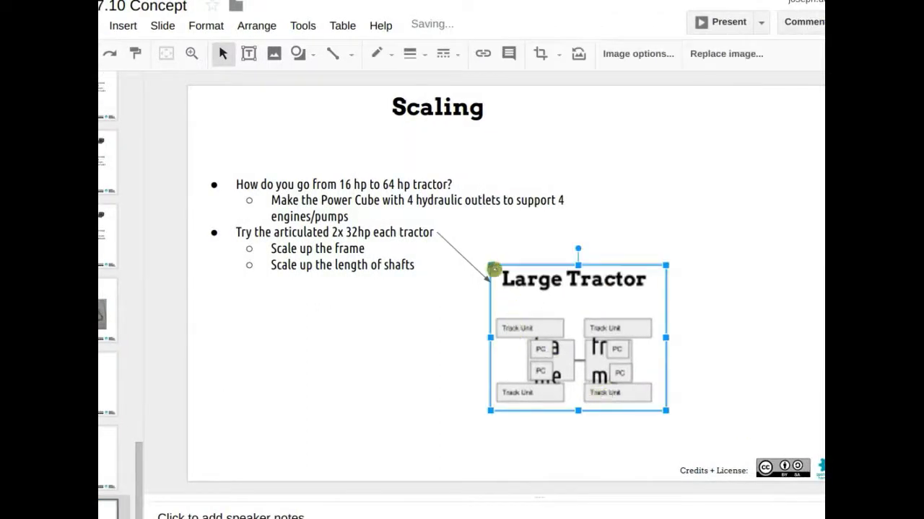
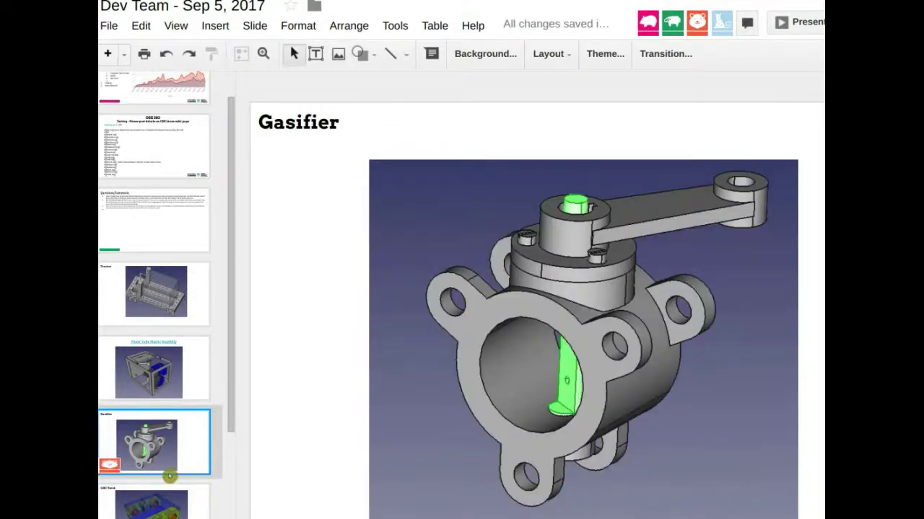
# Step: Open the CNC Torch slide in the Dev Team - Sep 5, 2017 presentation and adjust its model image's position slightly
pyautogui.scroll(-2, 116, 458)
pyautogui.click(149, 433)
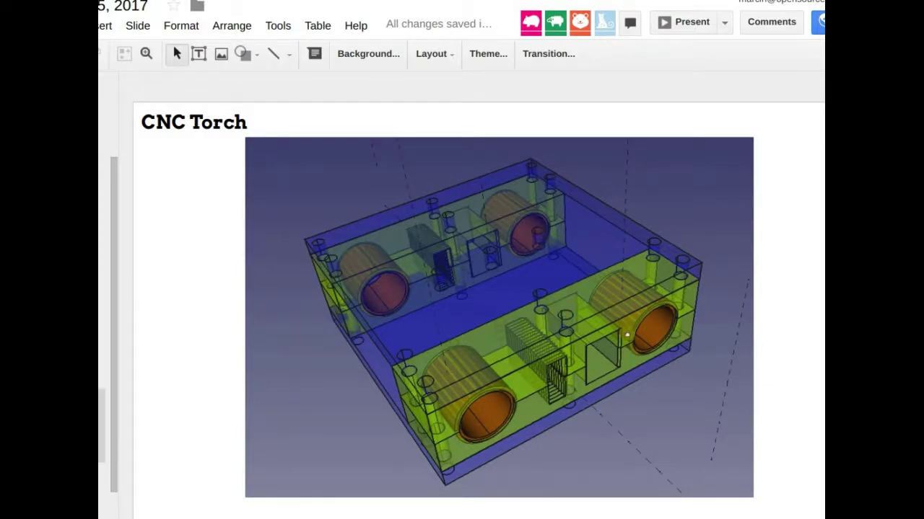
pyautogui.moveTo(410, 345); pyautogui.dragTo(426, 354)
pyautogui.moveTo(614, 359); pyautogui.dragTo(601, 351)
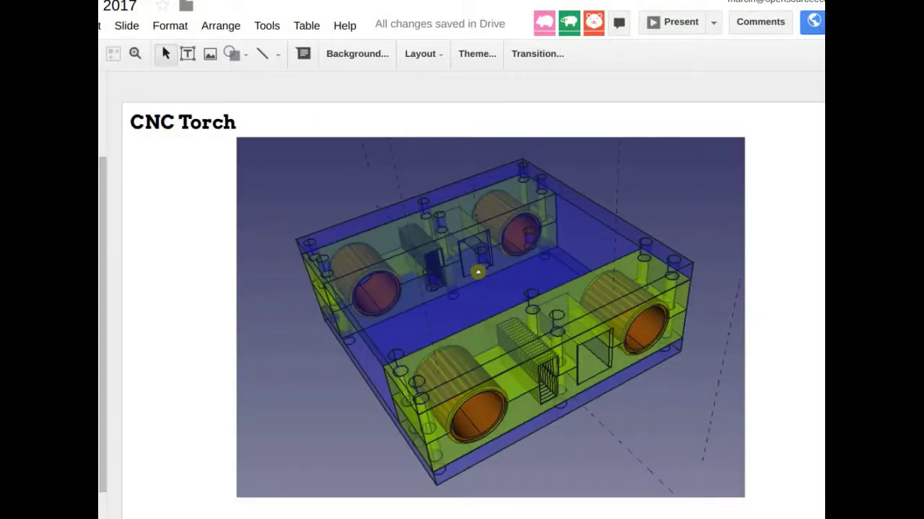
# Step: Enlarge the CNC torch model image from two opposite corners so it covers most of the slide's height
pyautogui.click(721, 164)
pyautogui.moveTo(740, 142); pyautogui.dragTo(791, 104)
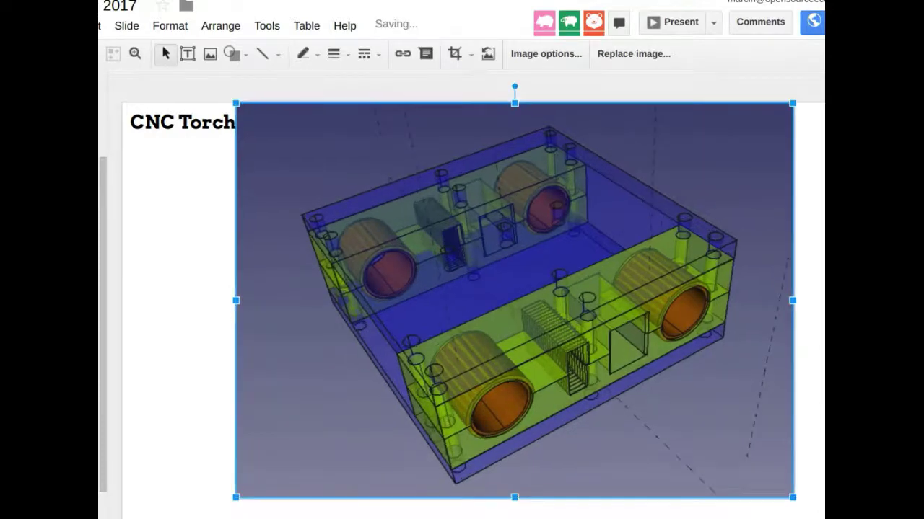
pyautogui.moveTo(238, 497); pyautogui.dragTo(188, 518)
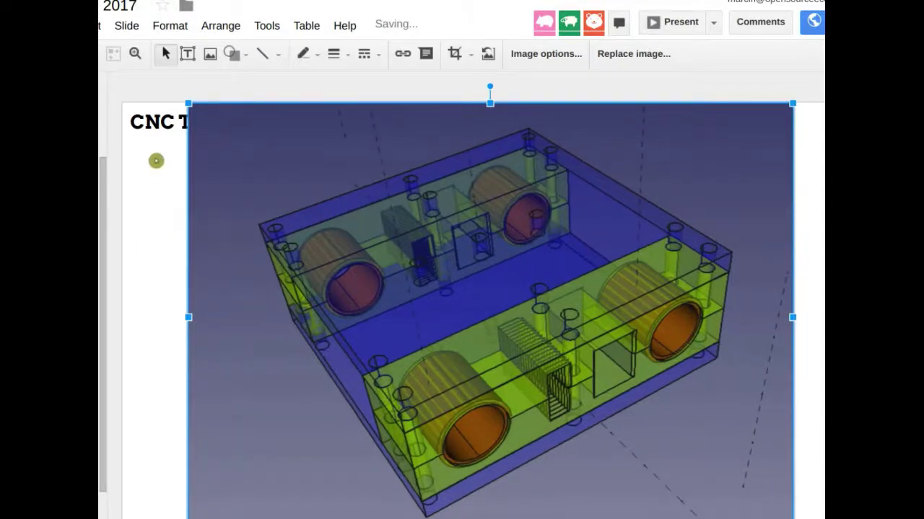
# Step: Bring the CNC Torch title in front of the image, move it onto the picture and color its text white
pyautogui.click(155, 111)
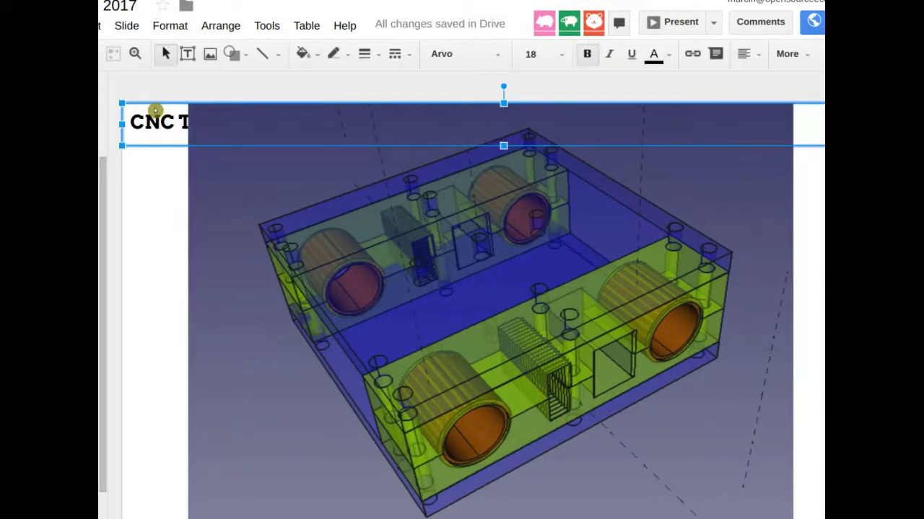
pyautogui.hotkey('ctrl', 'shift', 'Up')
pyautogui.moveTo(149, 108); pyautogui.dragTo(228, 117)
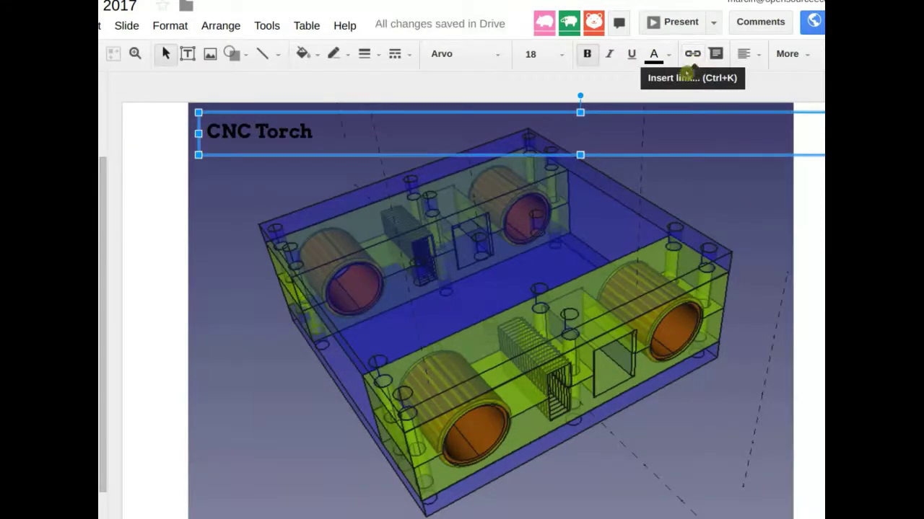
pyautogui.click(654, 55)
pyautogui.click(796, 118)
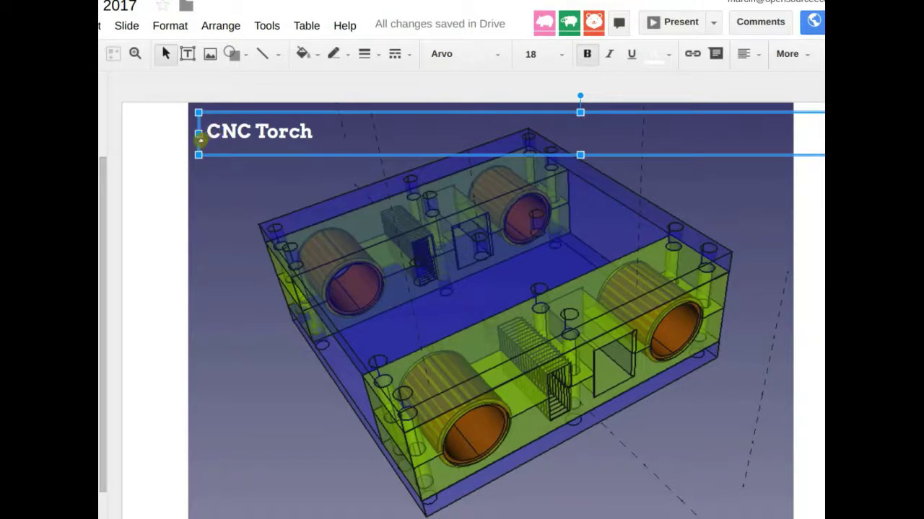
# Step: Narrow the CNC Torch title box to fit its text and place it in the image's upper-left corner
pyautogui.moveTo(200, 134); pyautogui.dragTo(554, 135)
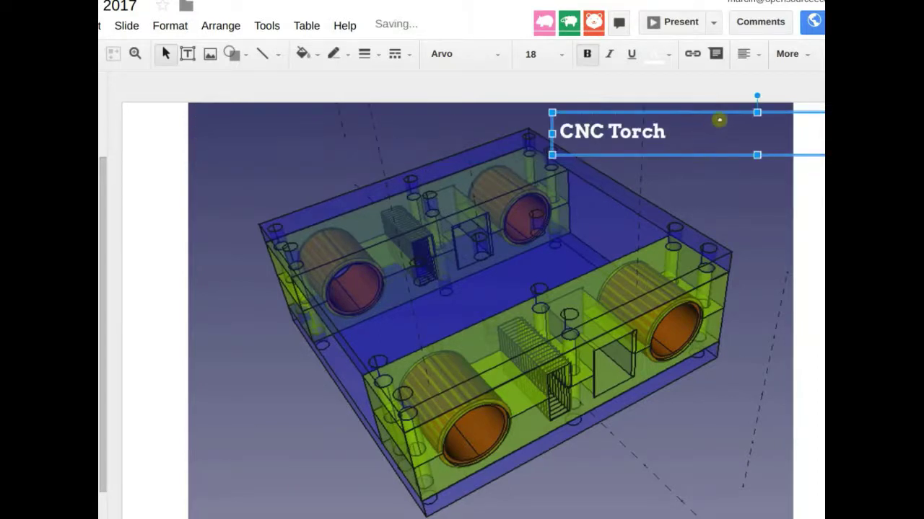
pyautogui.moveTo(436, 121); pyautogui.dragTo(360, 120)
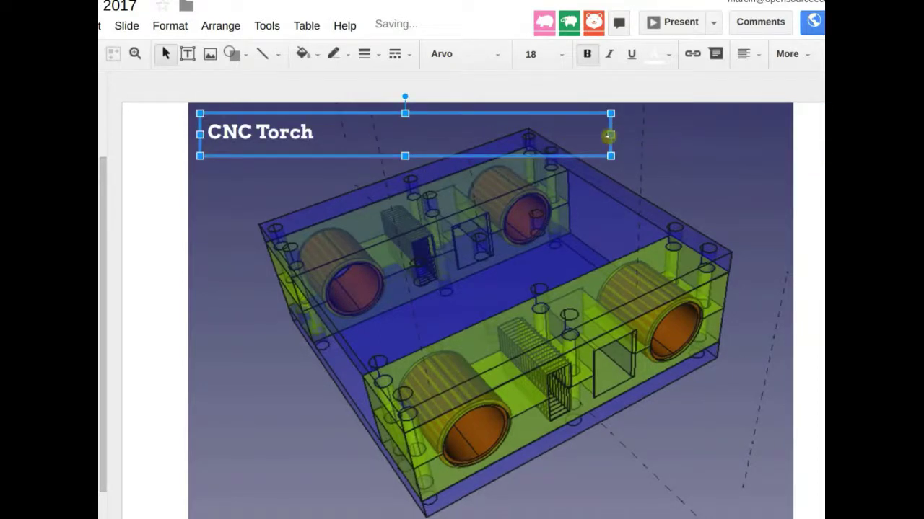
pyautogui.moveTo(610, 135); pyautogui.dragTo(337, 117)
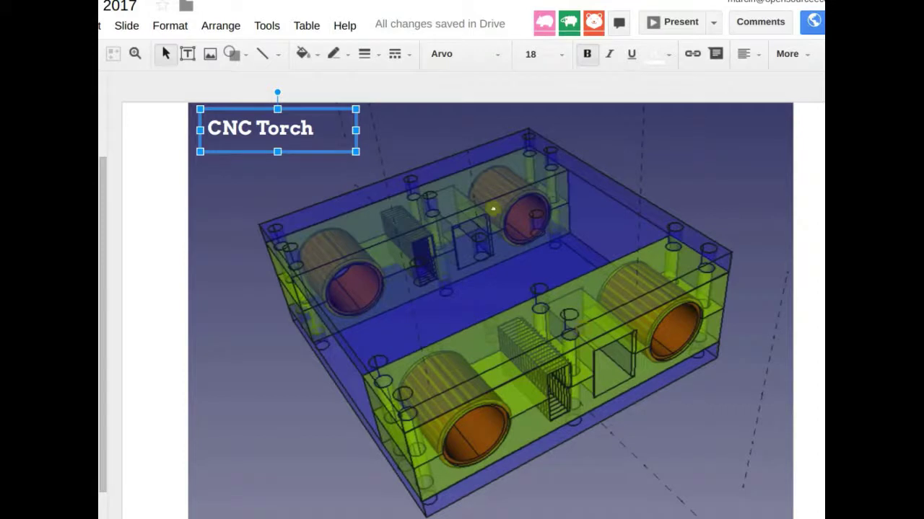
pyautogui.moveTo(336, 118); pyautogui.dragTo(339, 118)
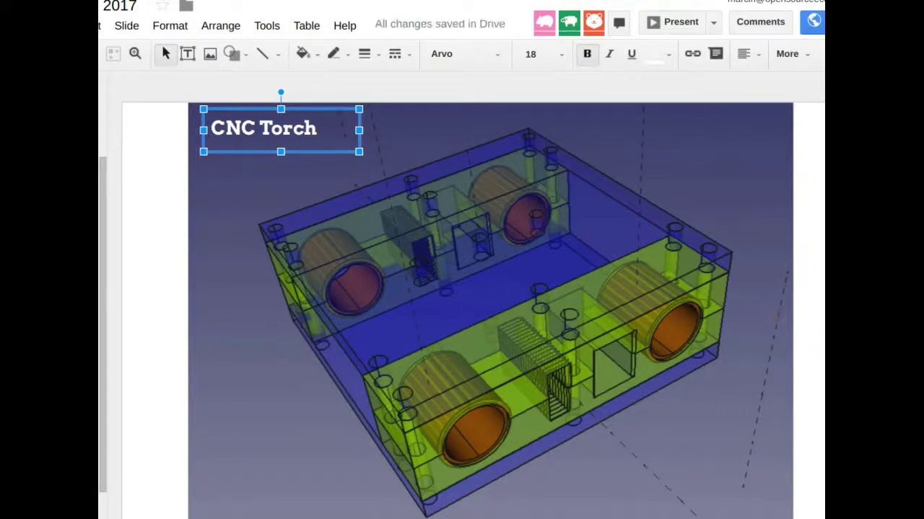
pyautogui.press('Escape')
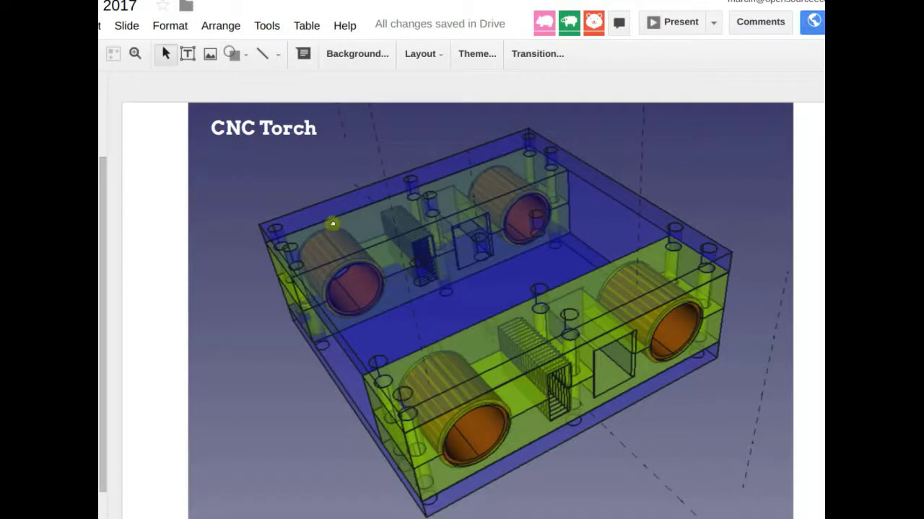
# Step: Fine-tune the horizontal position of the CNC Torch title over the image, checking the following slide in between
pyautogui.click(333, 119)
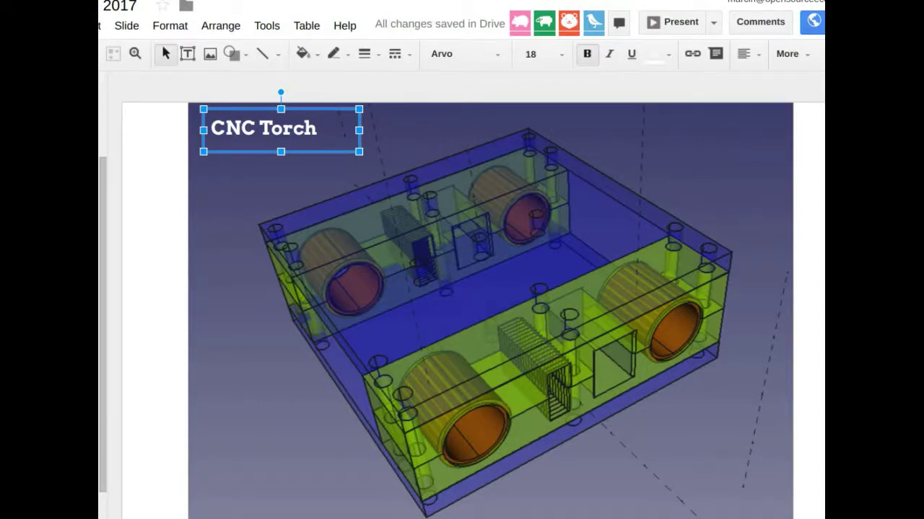
pyautogui.press('pagedown')
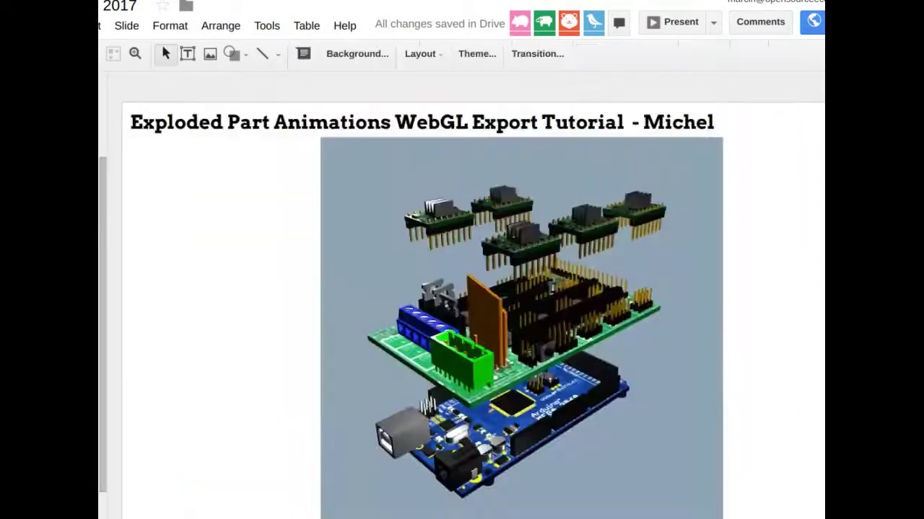
pyautogui.press('pageup')
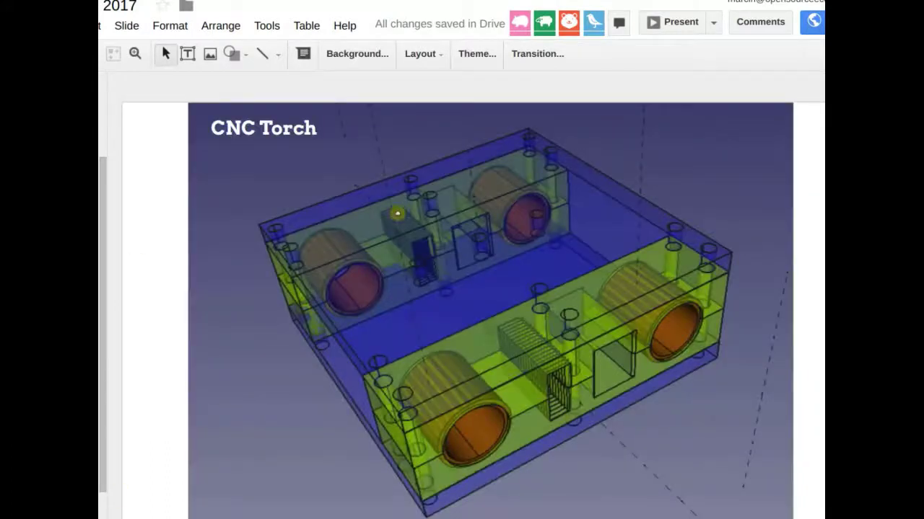
pyautogui.click(317, 124)
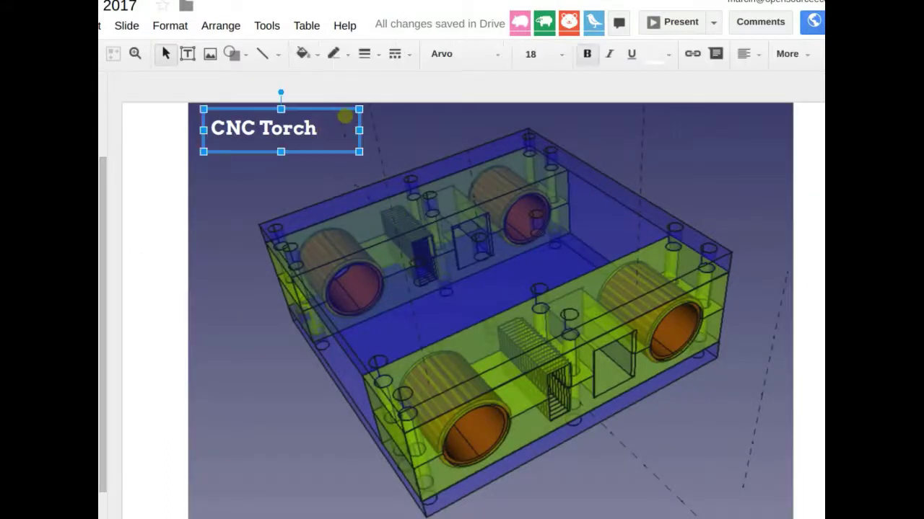
pyautogui.press('Right')
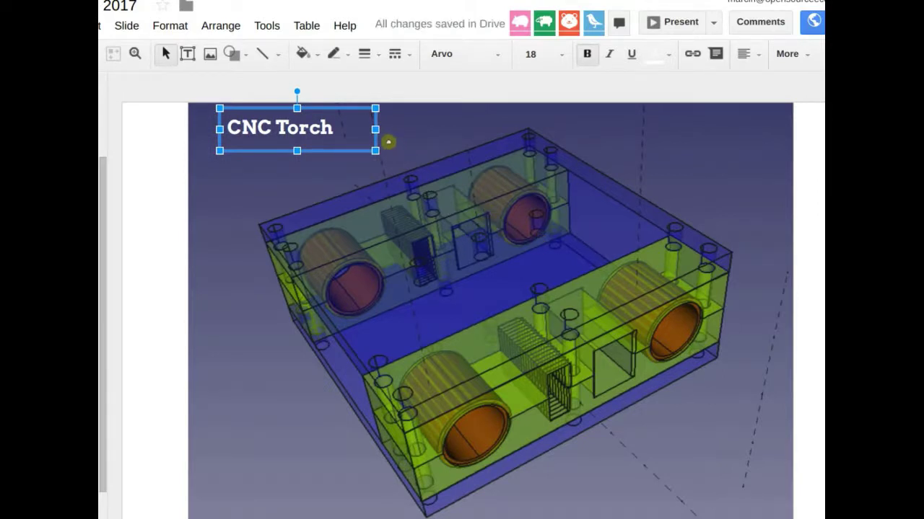
pyautogui.moveTo(360, 120); pyautogui.dragTo(351, 116)
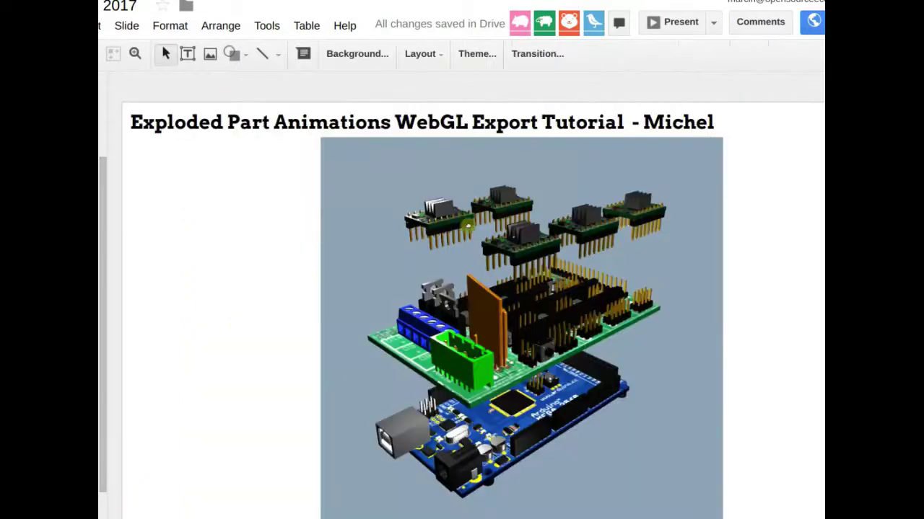
# Step: Shift the exploded circuit board image slightly left on the Exploded Part Animations WebGL Export Tutorial slide
pyautogui.click(269, 126)
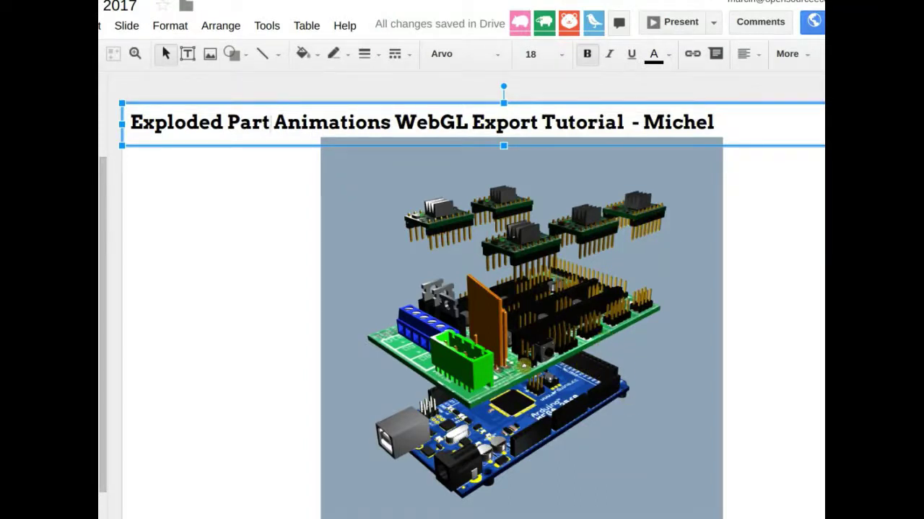
pyautogui.moveTo(598, 377); pyautogui.dragTo(580, 377)
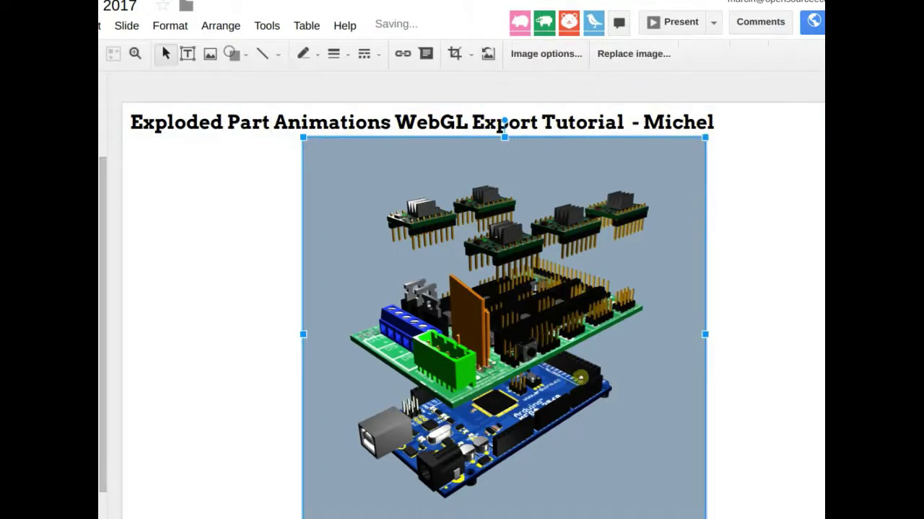